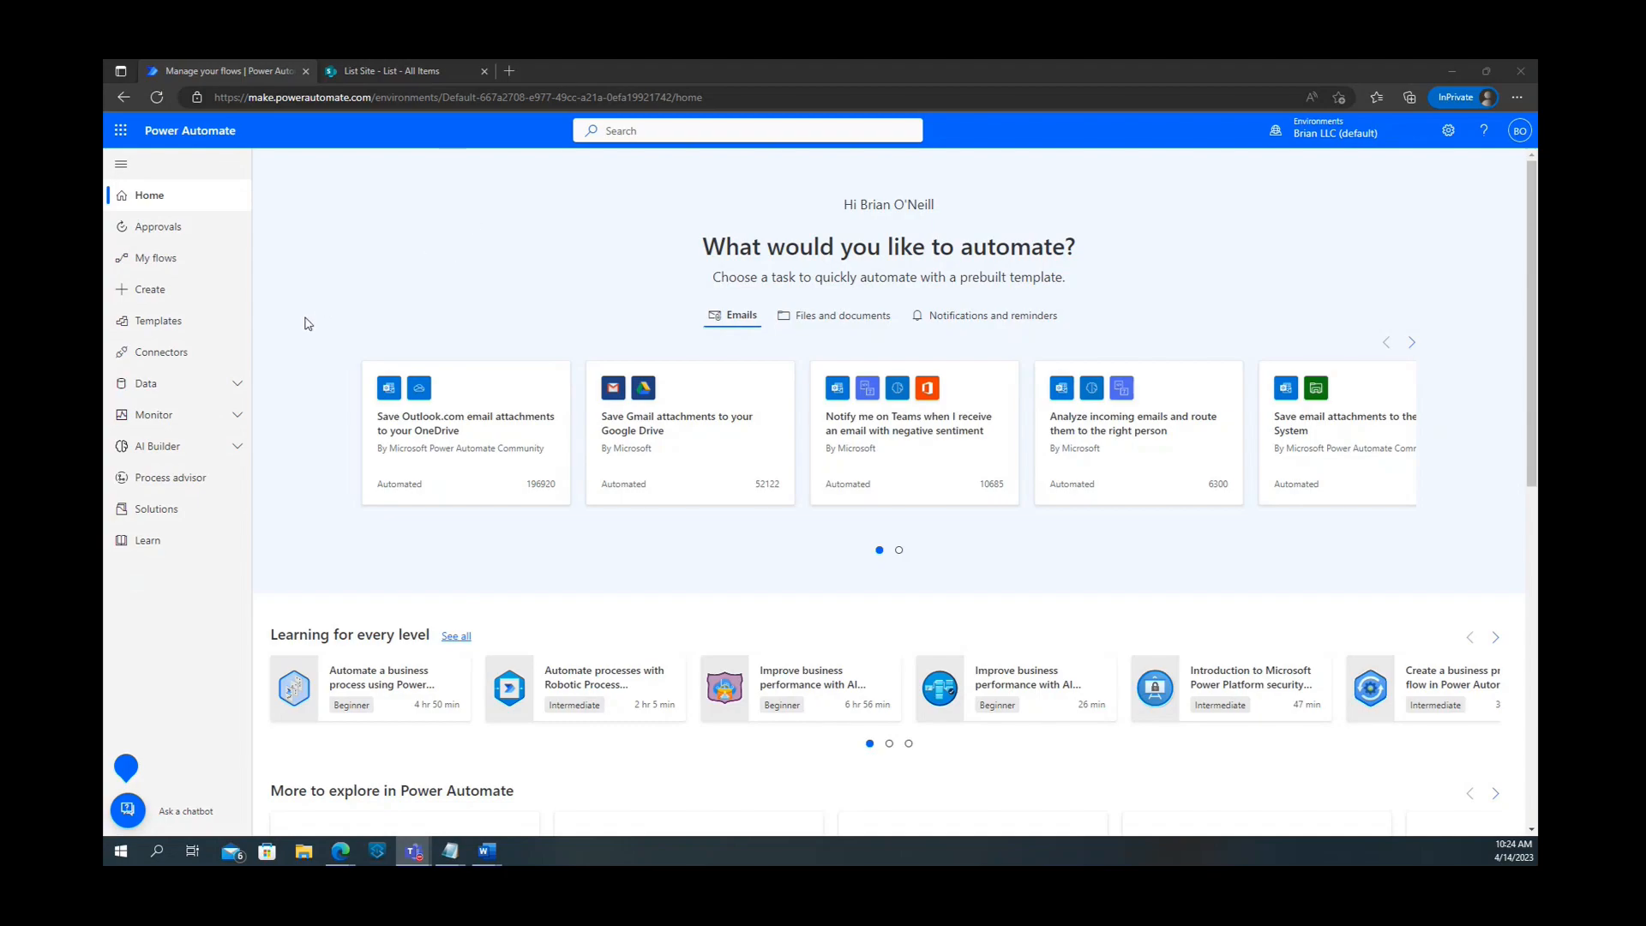
# Create an automated cloud flow named "scan sharepoint list item attachments" with SharePoint's "When an item is created" trigger.
pyautogui.click(208, 300)
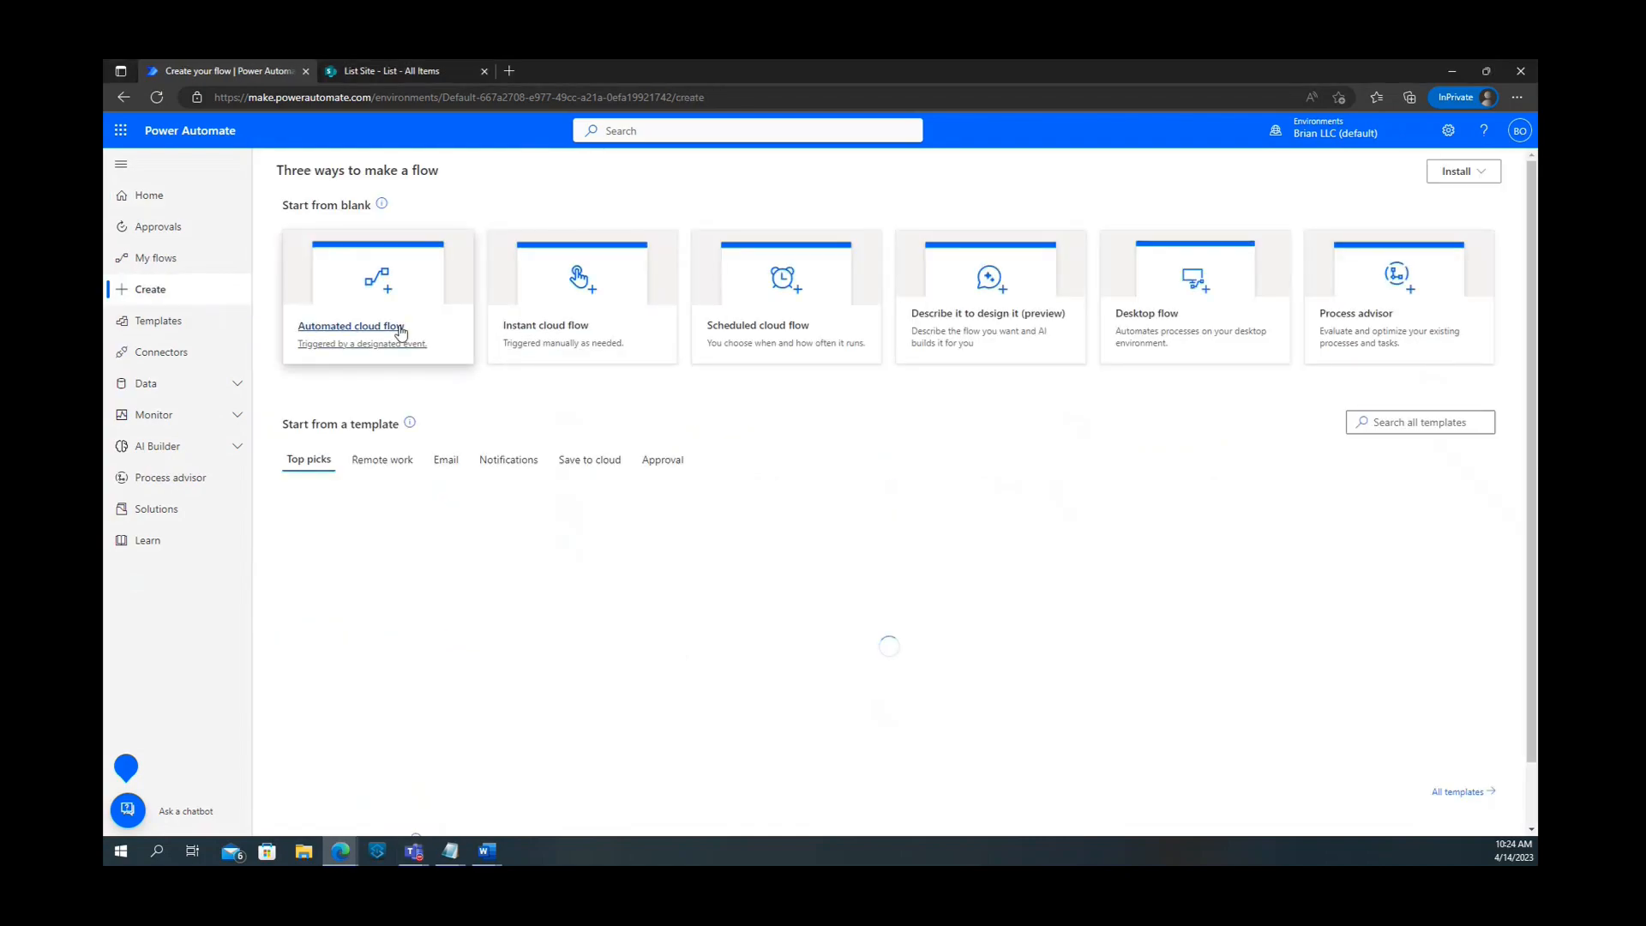
pyautogui.click(383, 332)
pyautogui.click(880, 336)
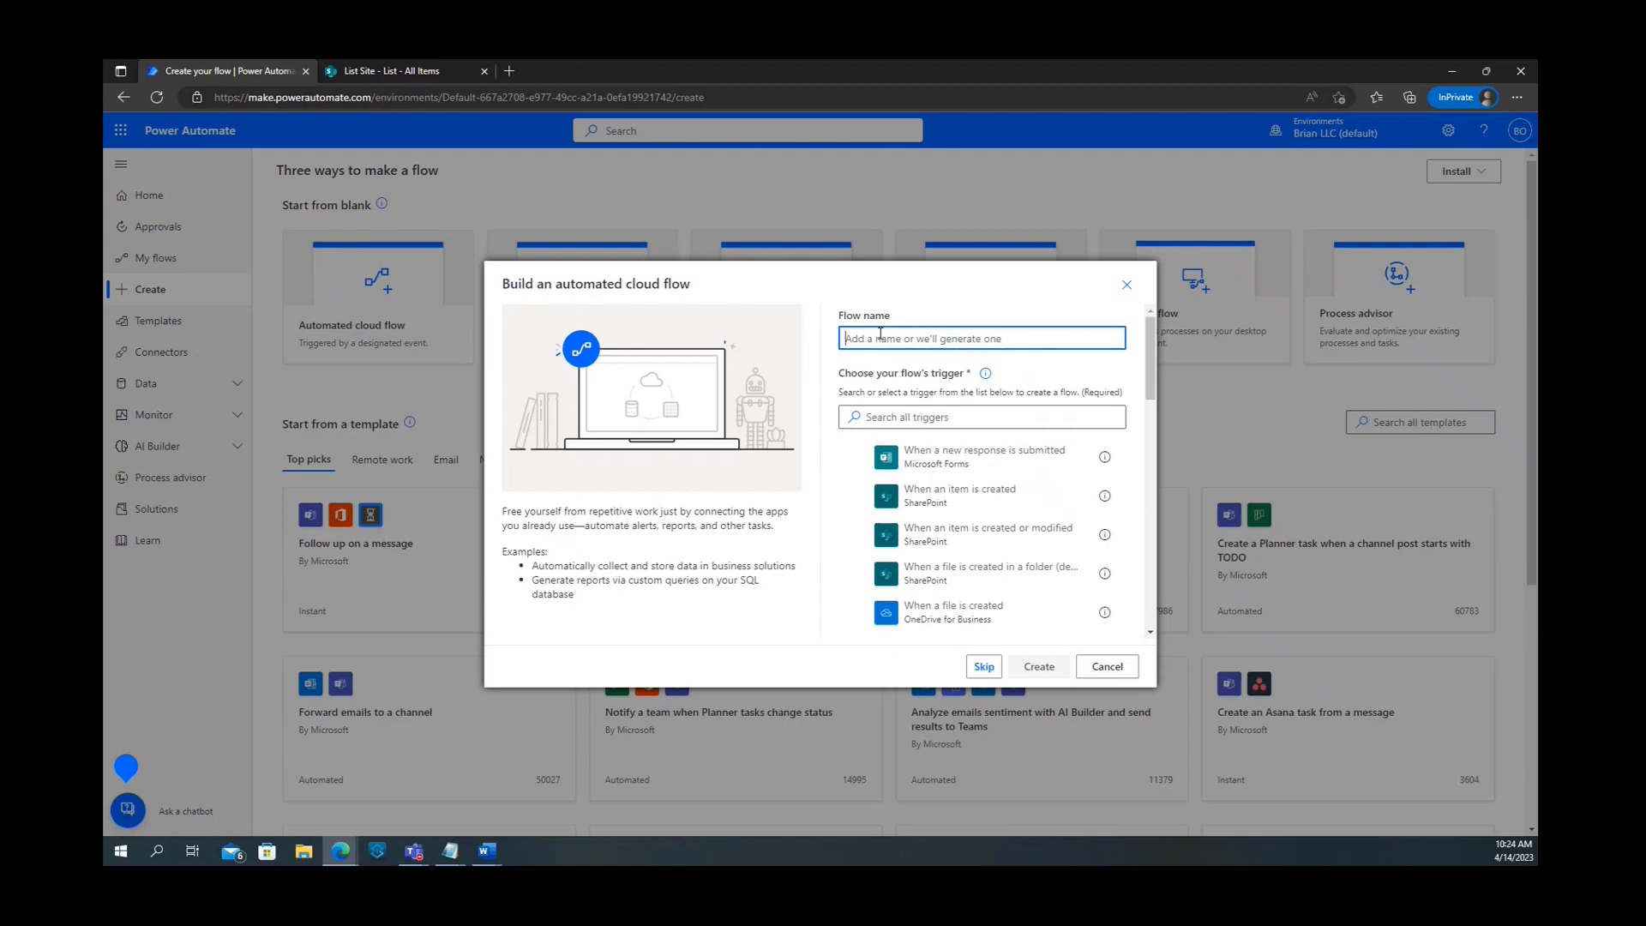
pyautogui.write('scan sharepoint list item attachments')
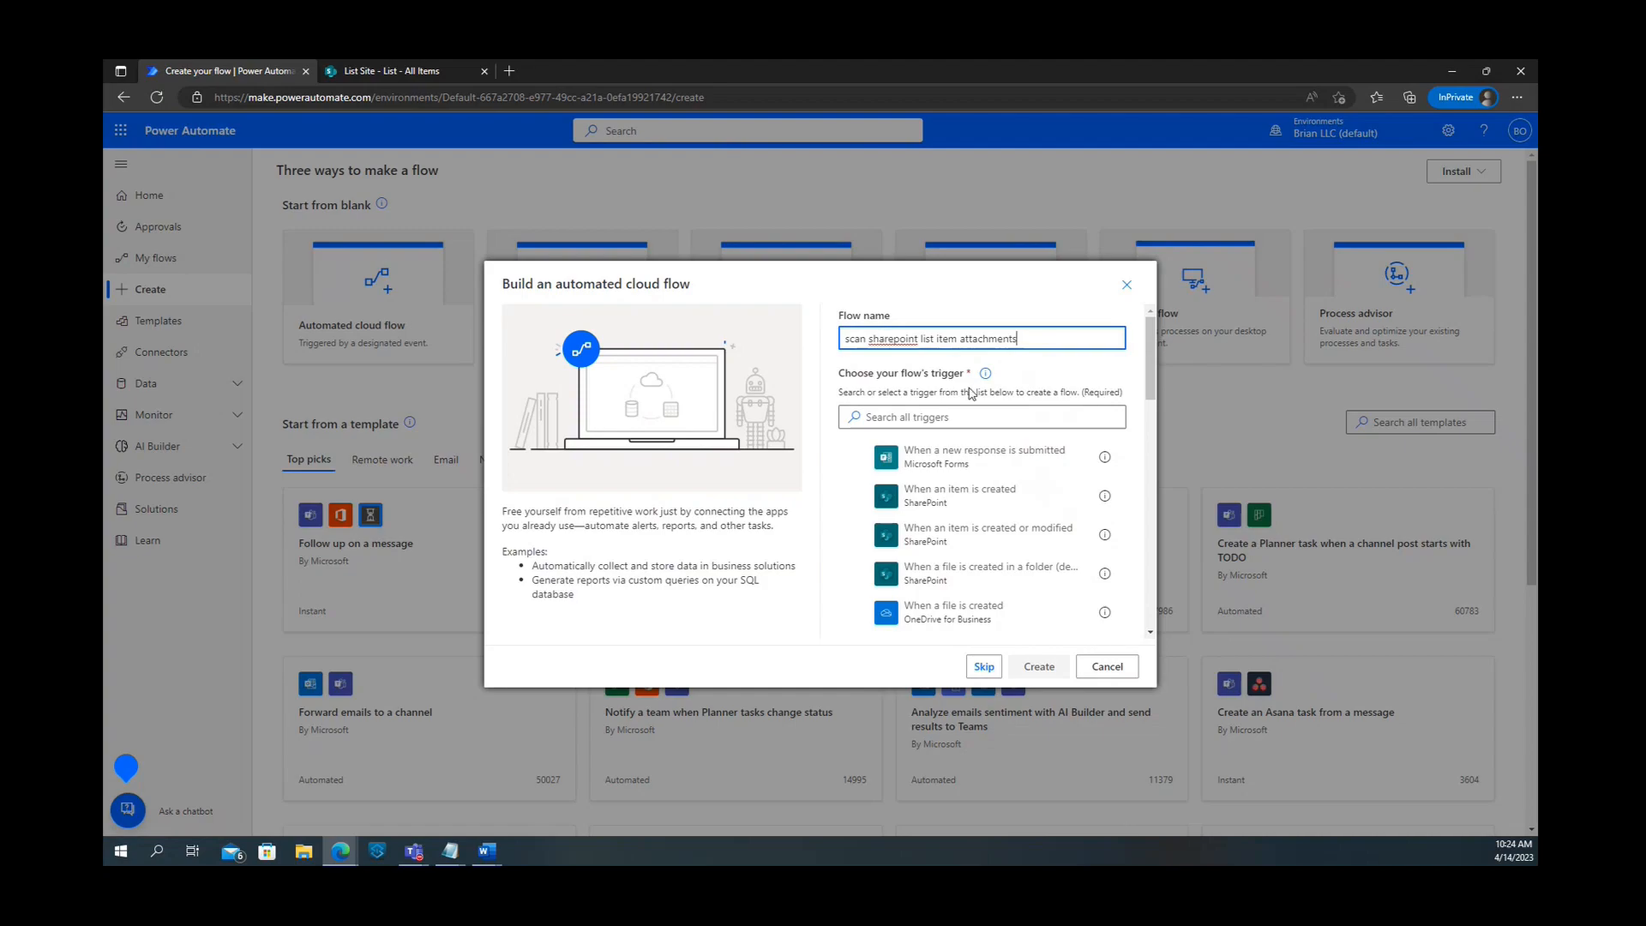
pyautogui.click(1003, 508)
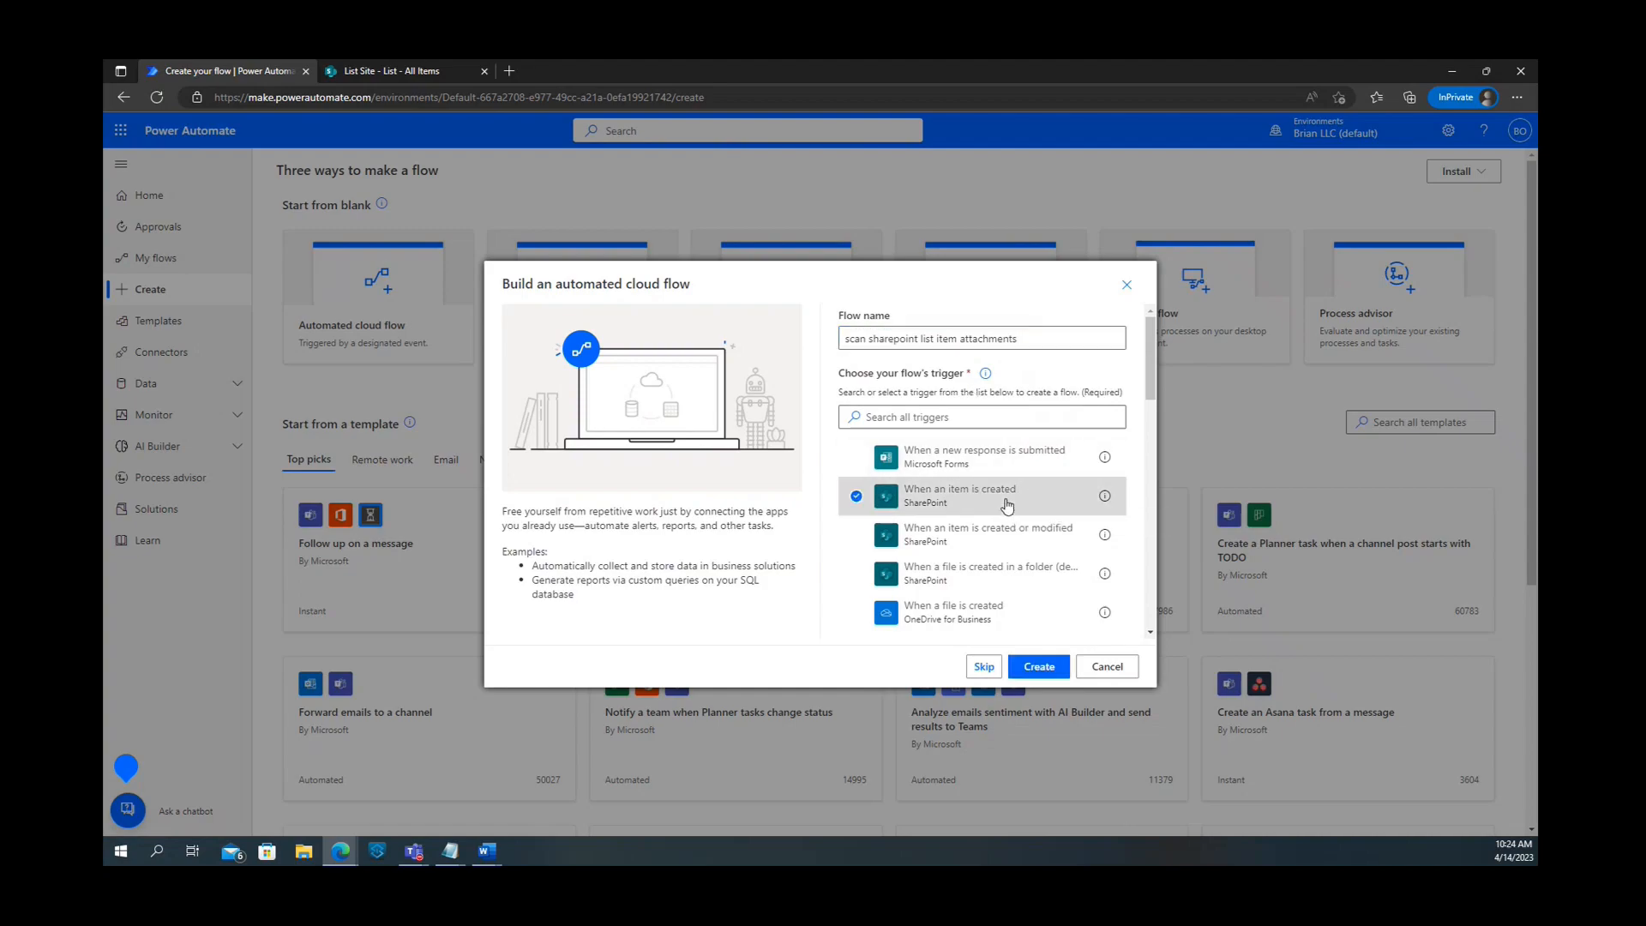
pyautogui.click(1041, 668)
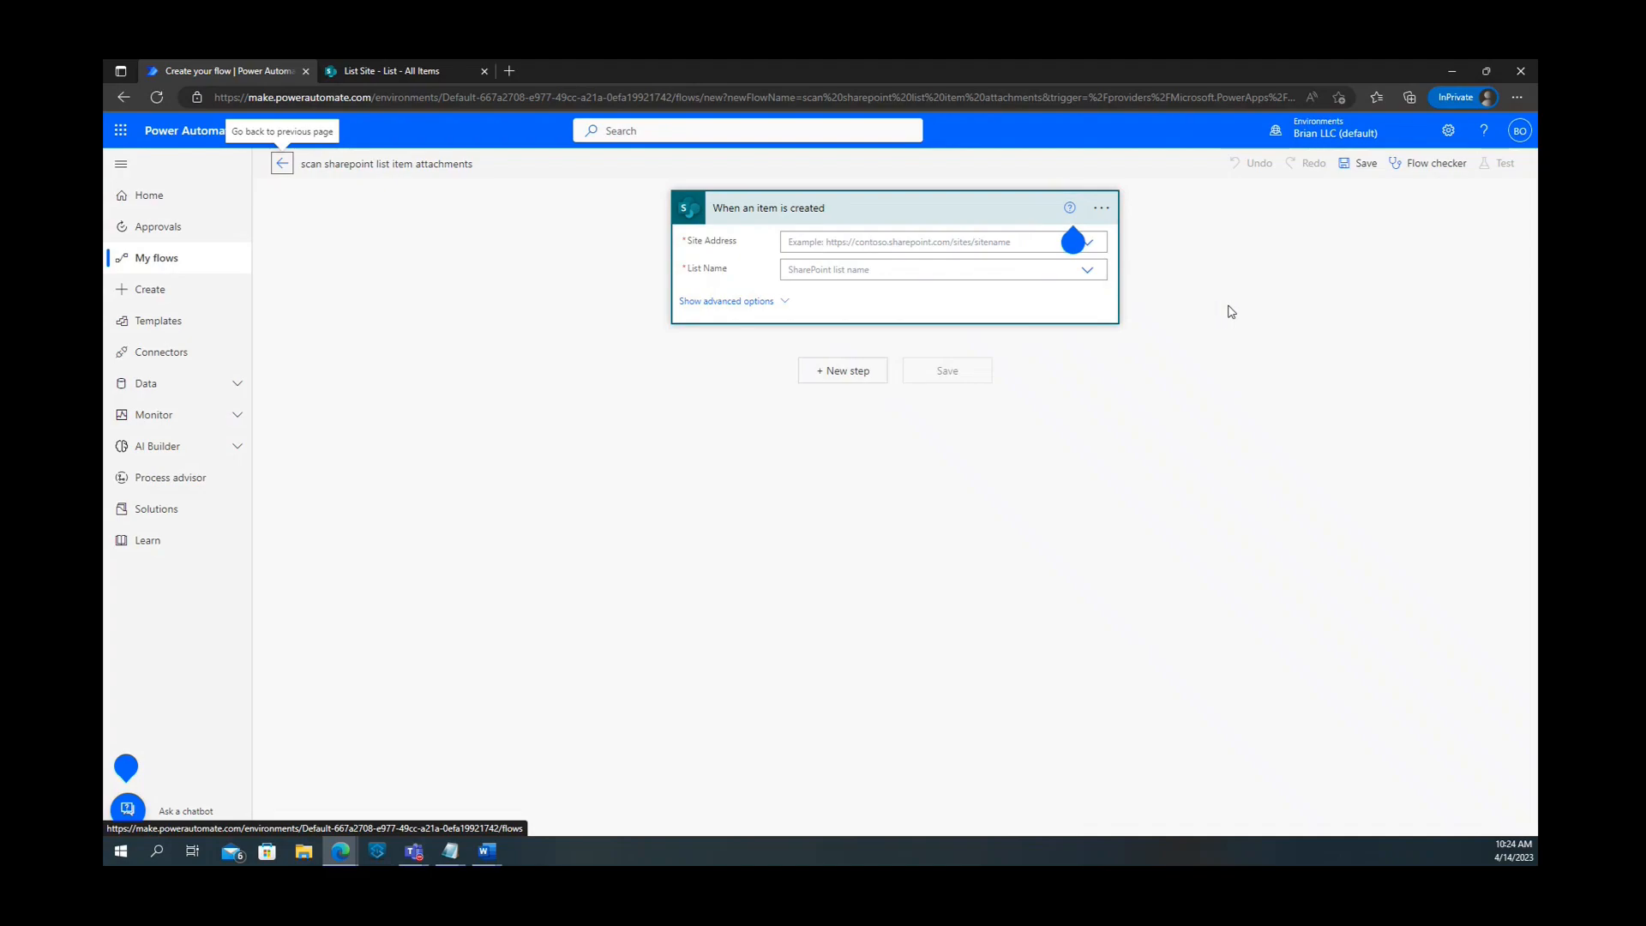
# Set the "When an item is created" trigger's site address to List Site and its list name to List.
pyautogui.click(1169, 296)
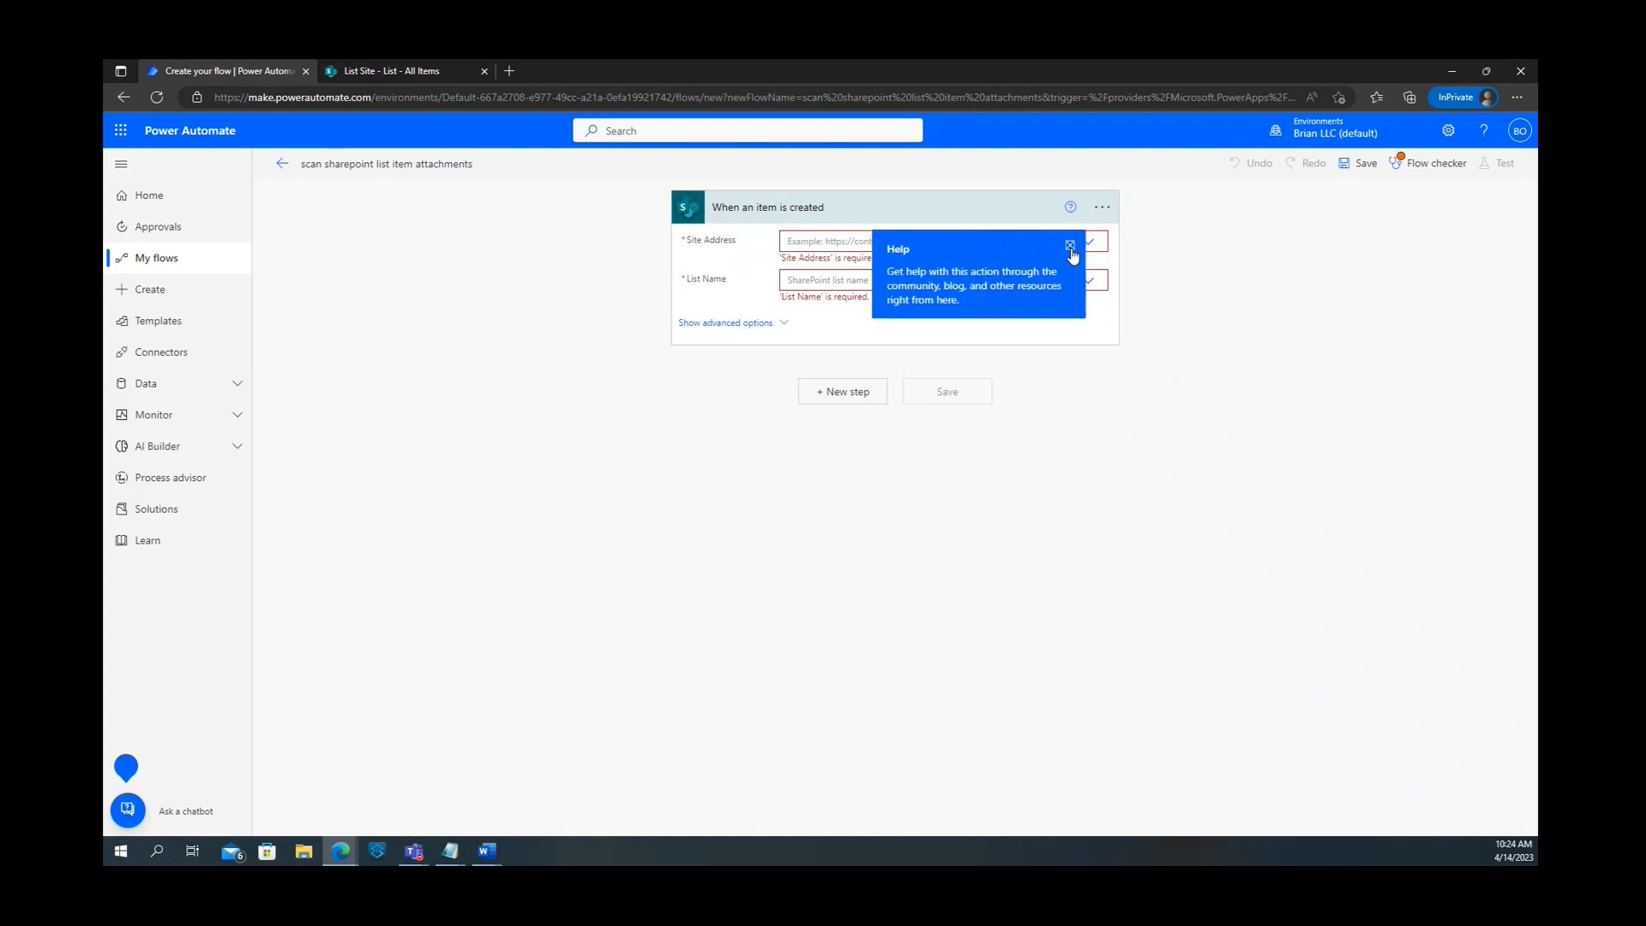
pyautogui.click(1070, 246)
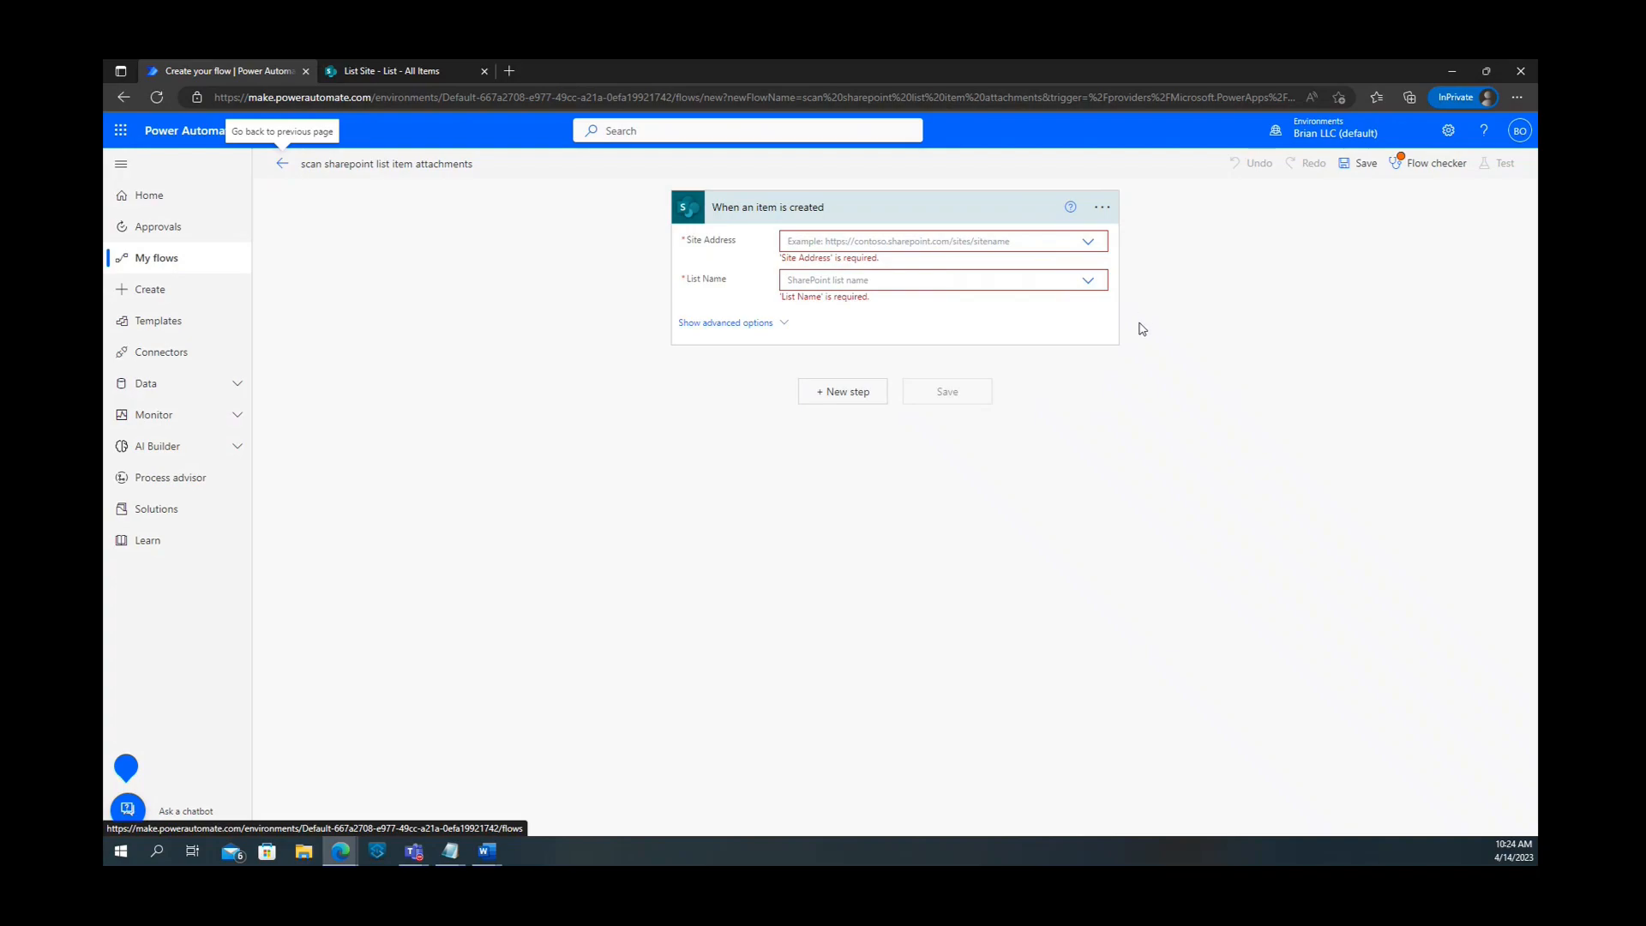
pyautogui.click(1090, 243)
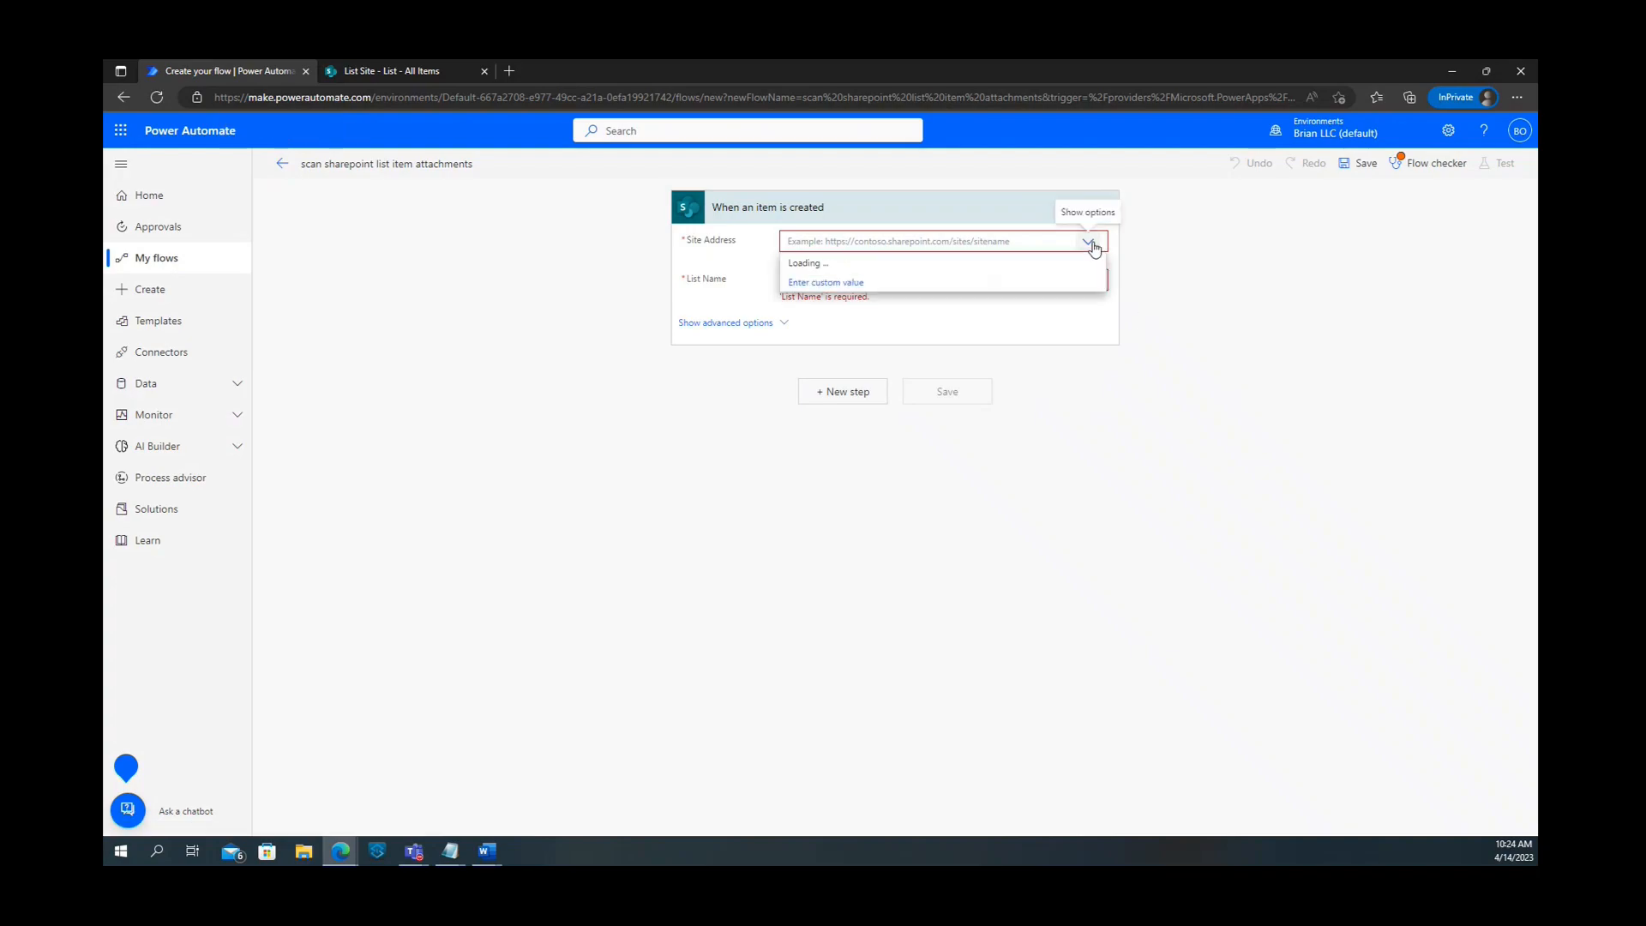
pyautogui.click(963, 286)
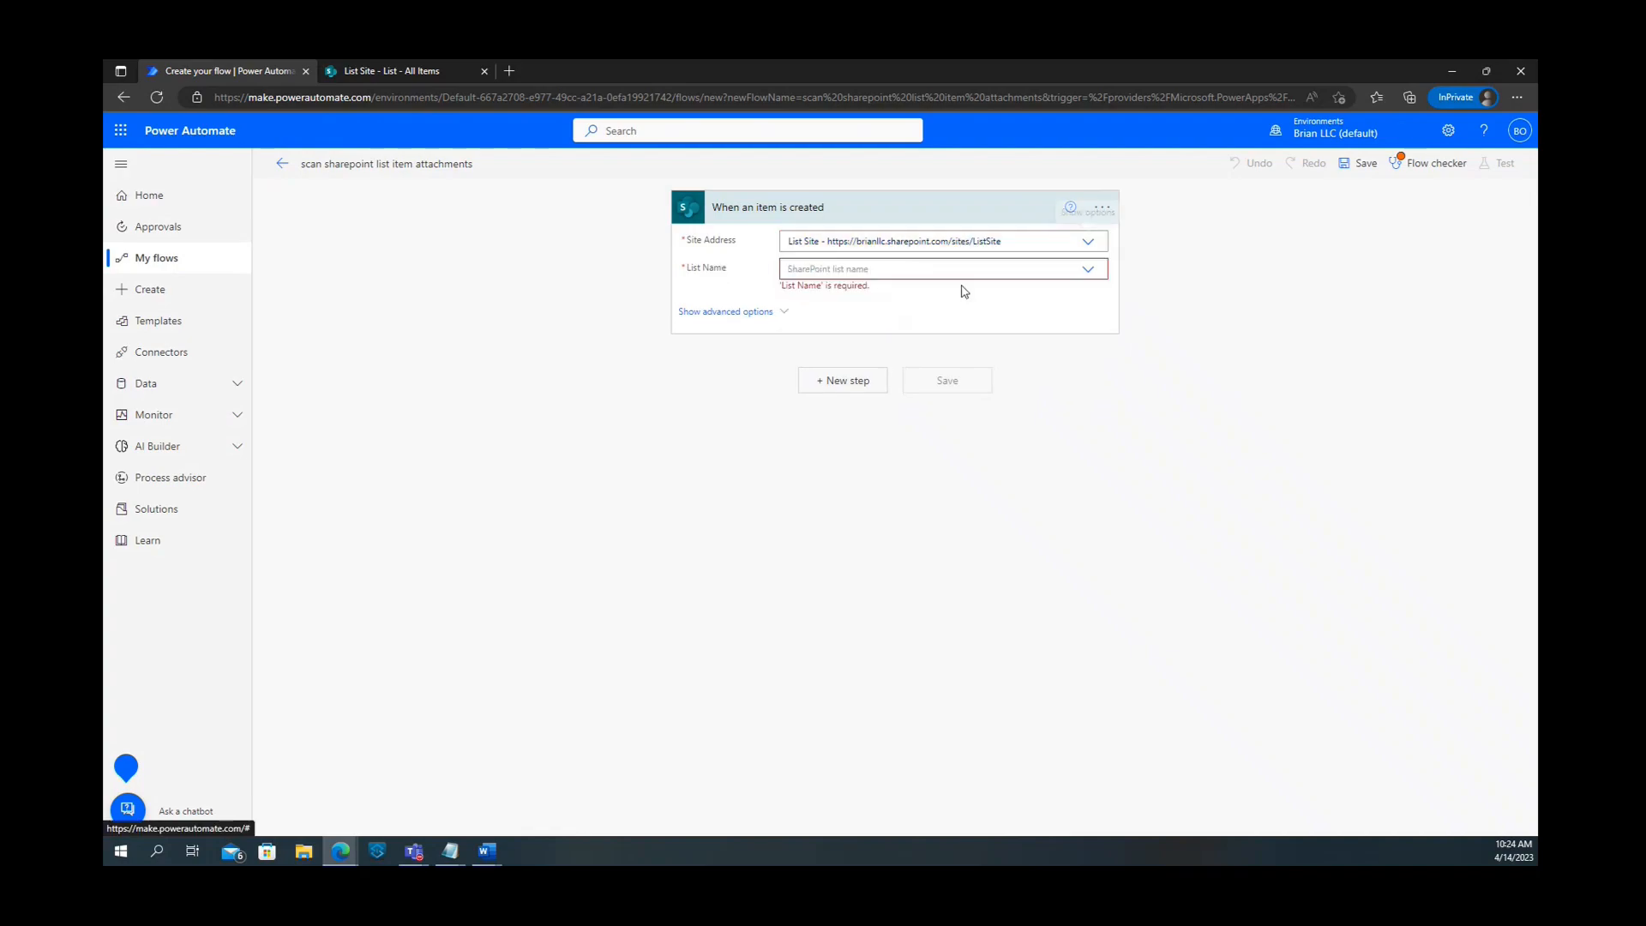
pyautogui.click(1089, 271)
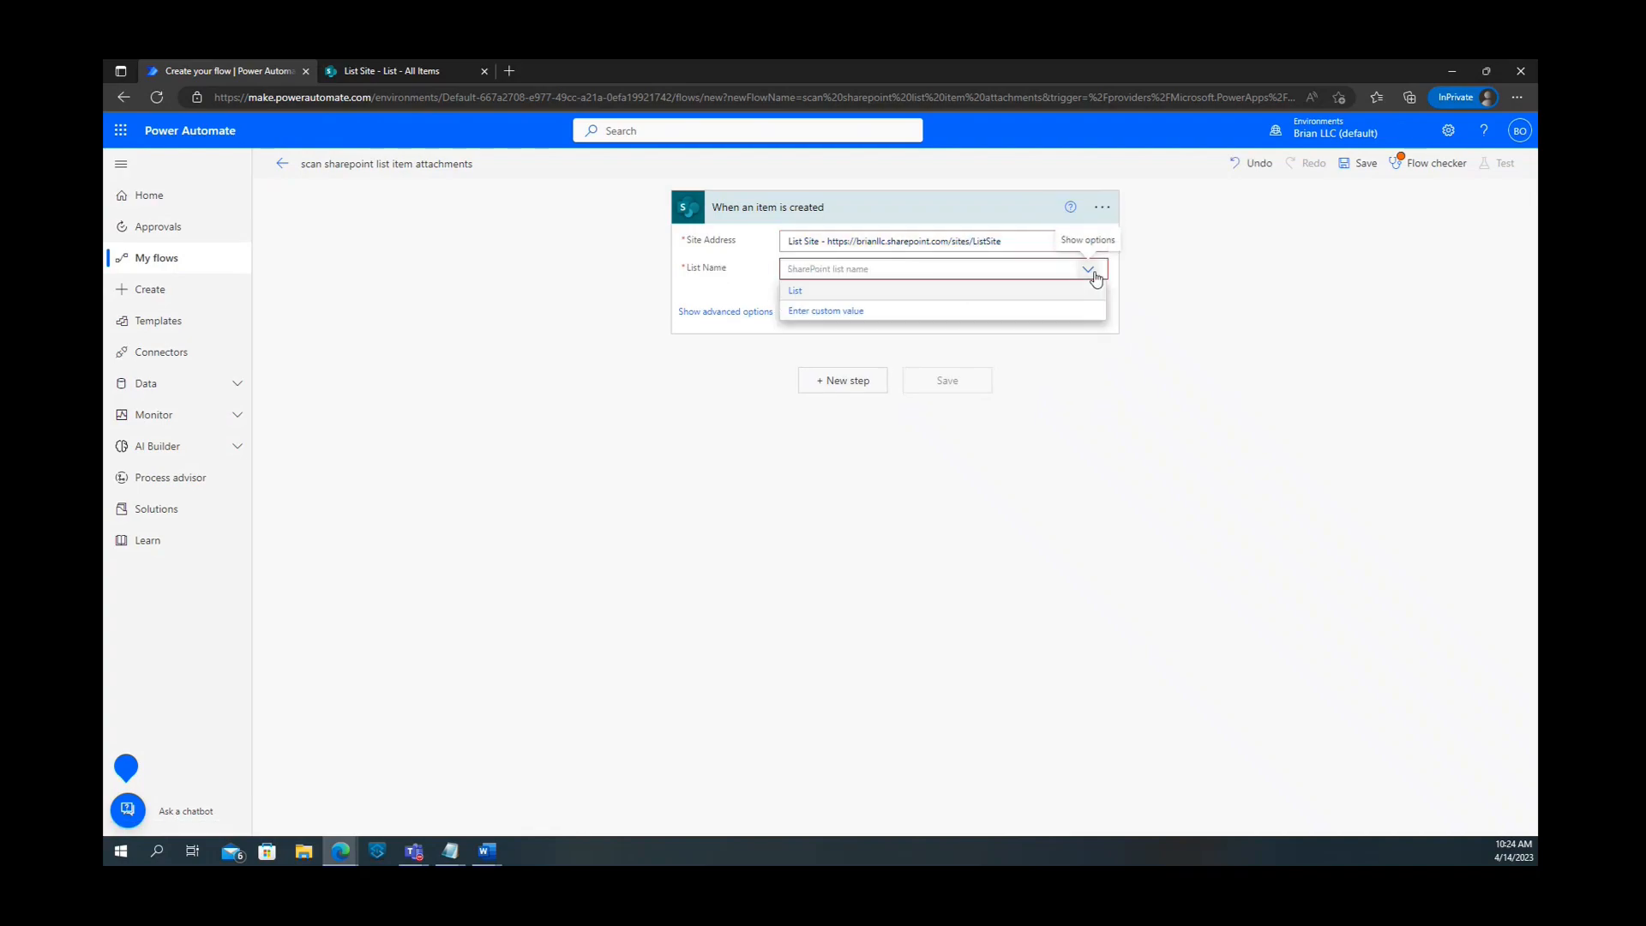
pyautogui.click(967, 293)
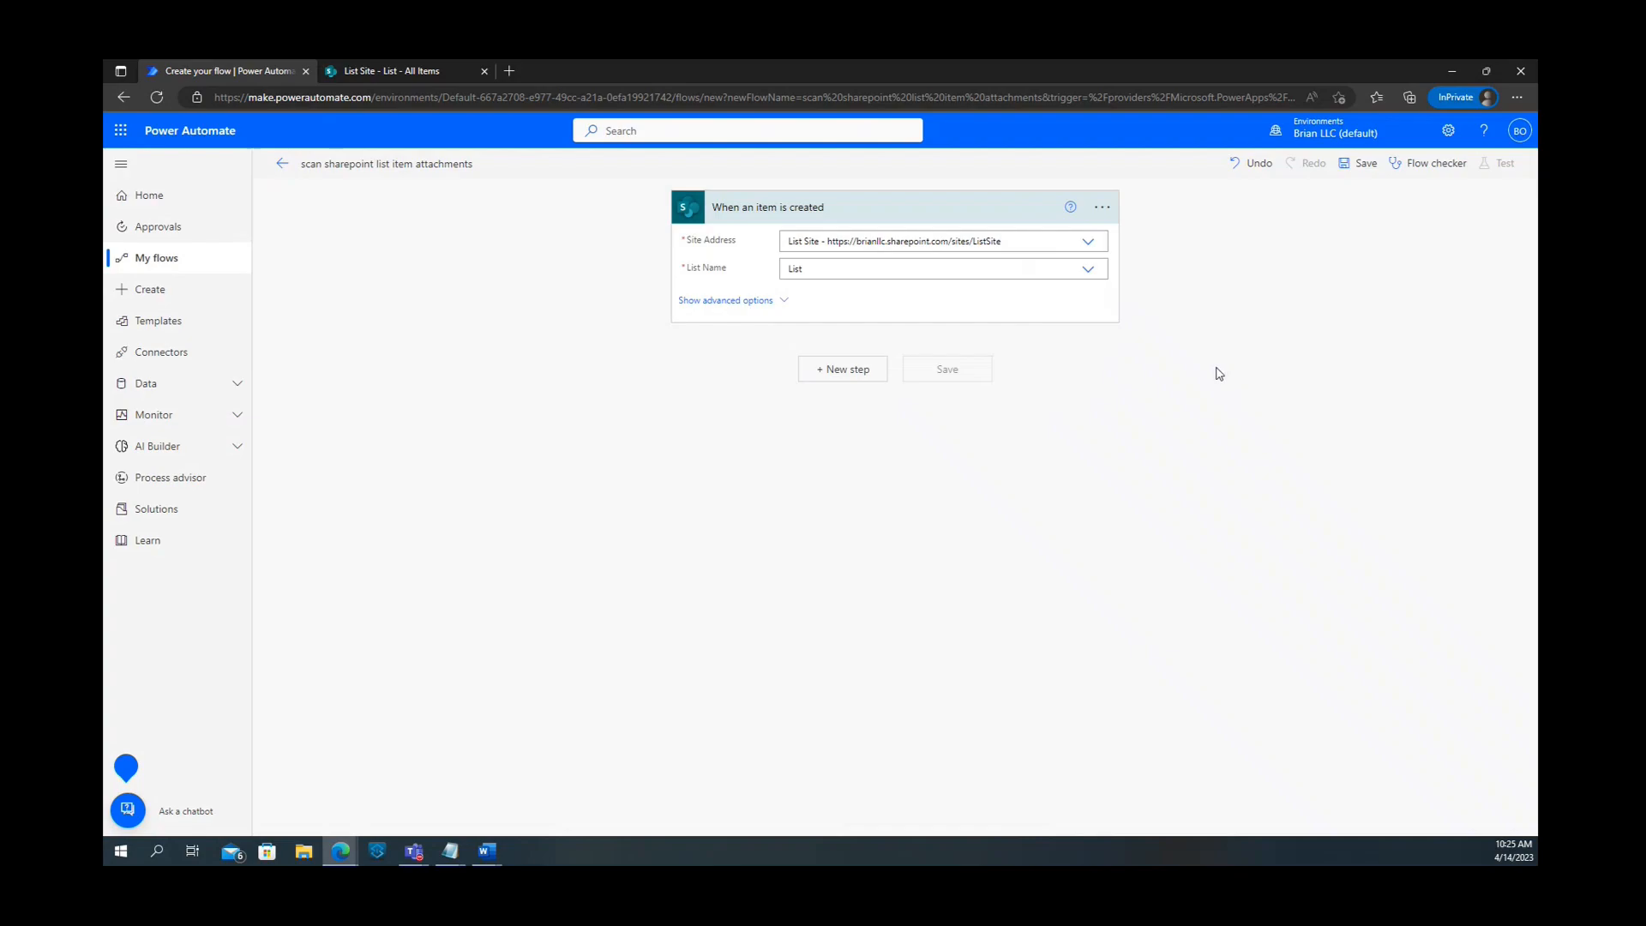
# Add the SharePoint "Get attachments" action after the trigger.
pyautogui.click(866, 380)
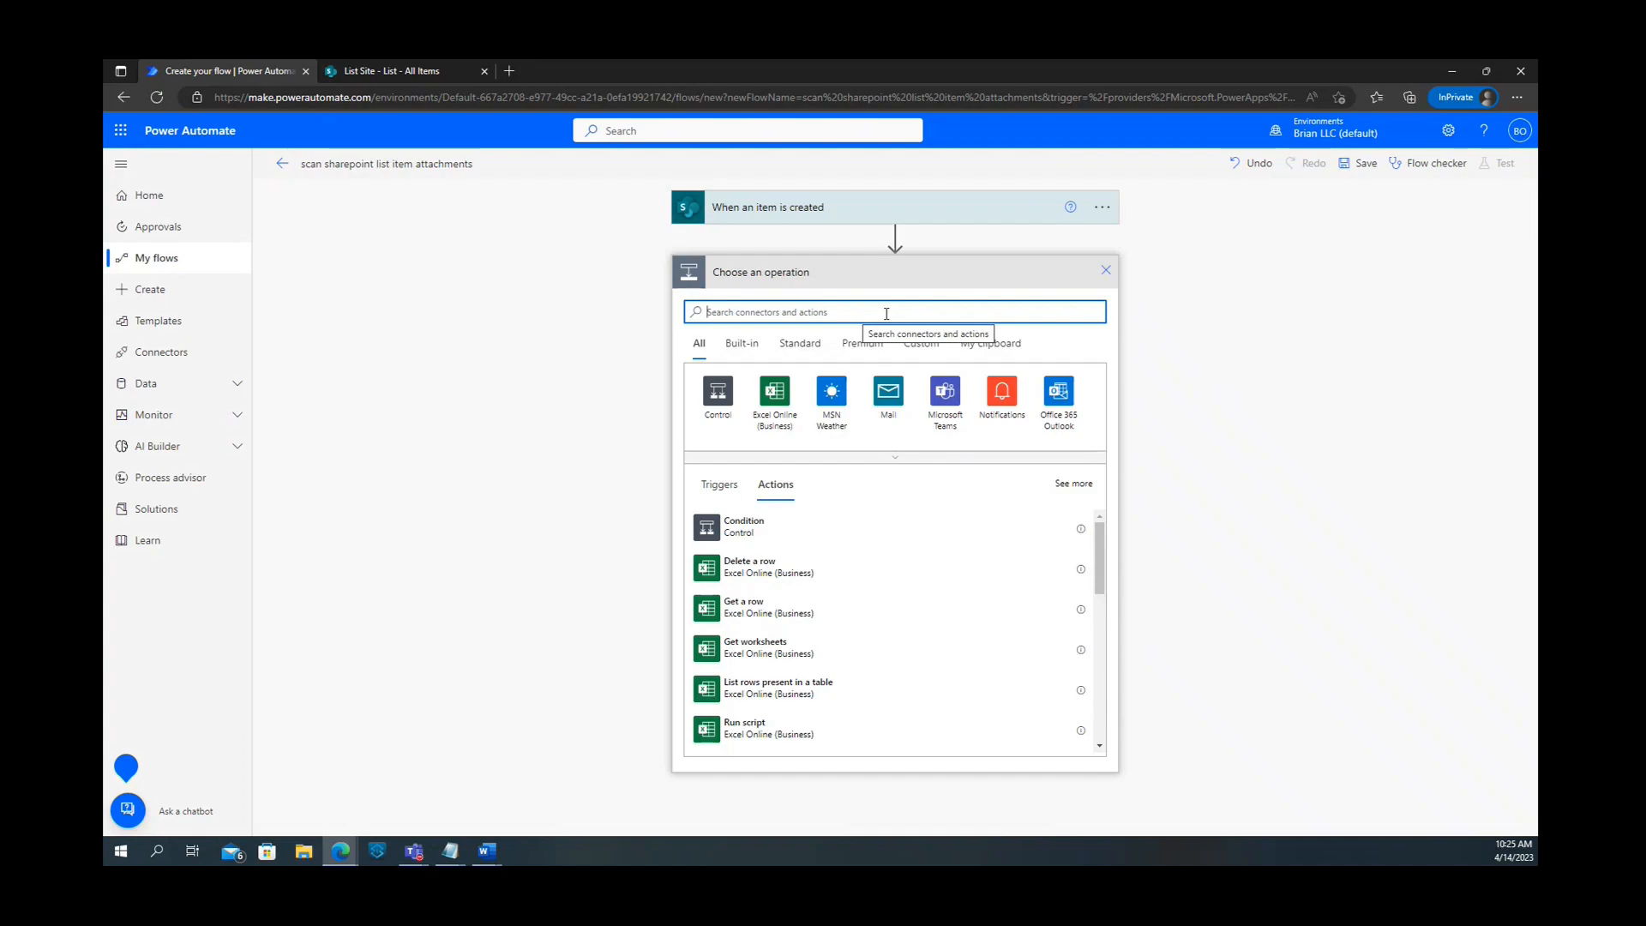
pyautogui.write('get attachm')
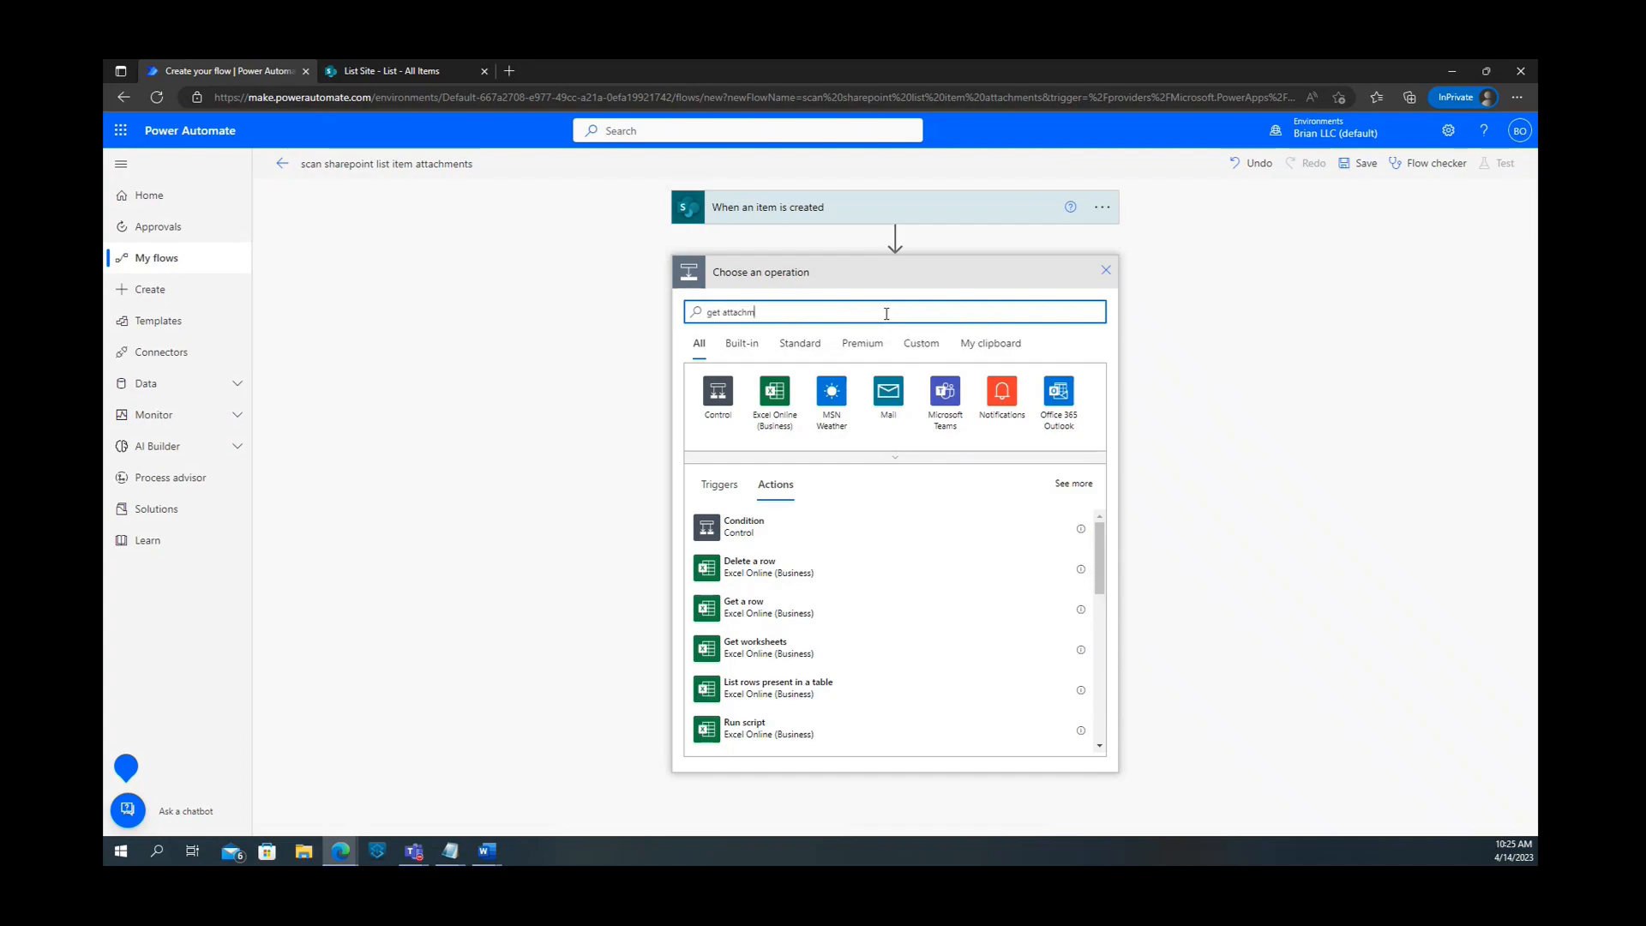
pyautogui.write('ents')
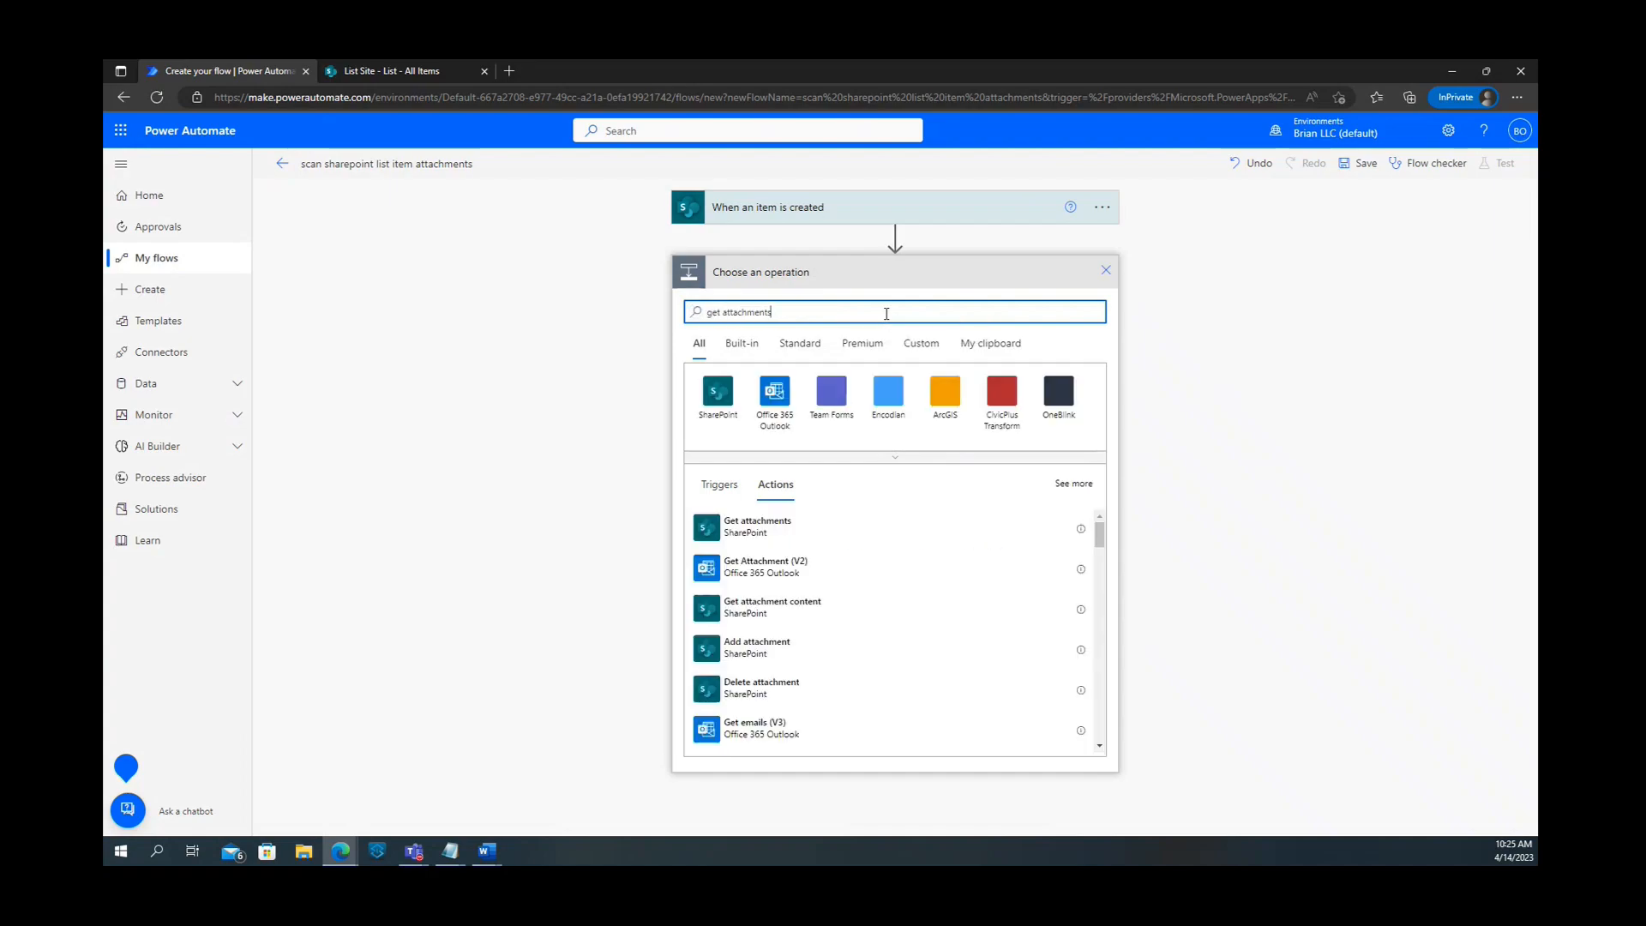
pyautogui.click(897, 529)
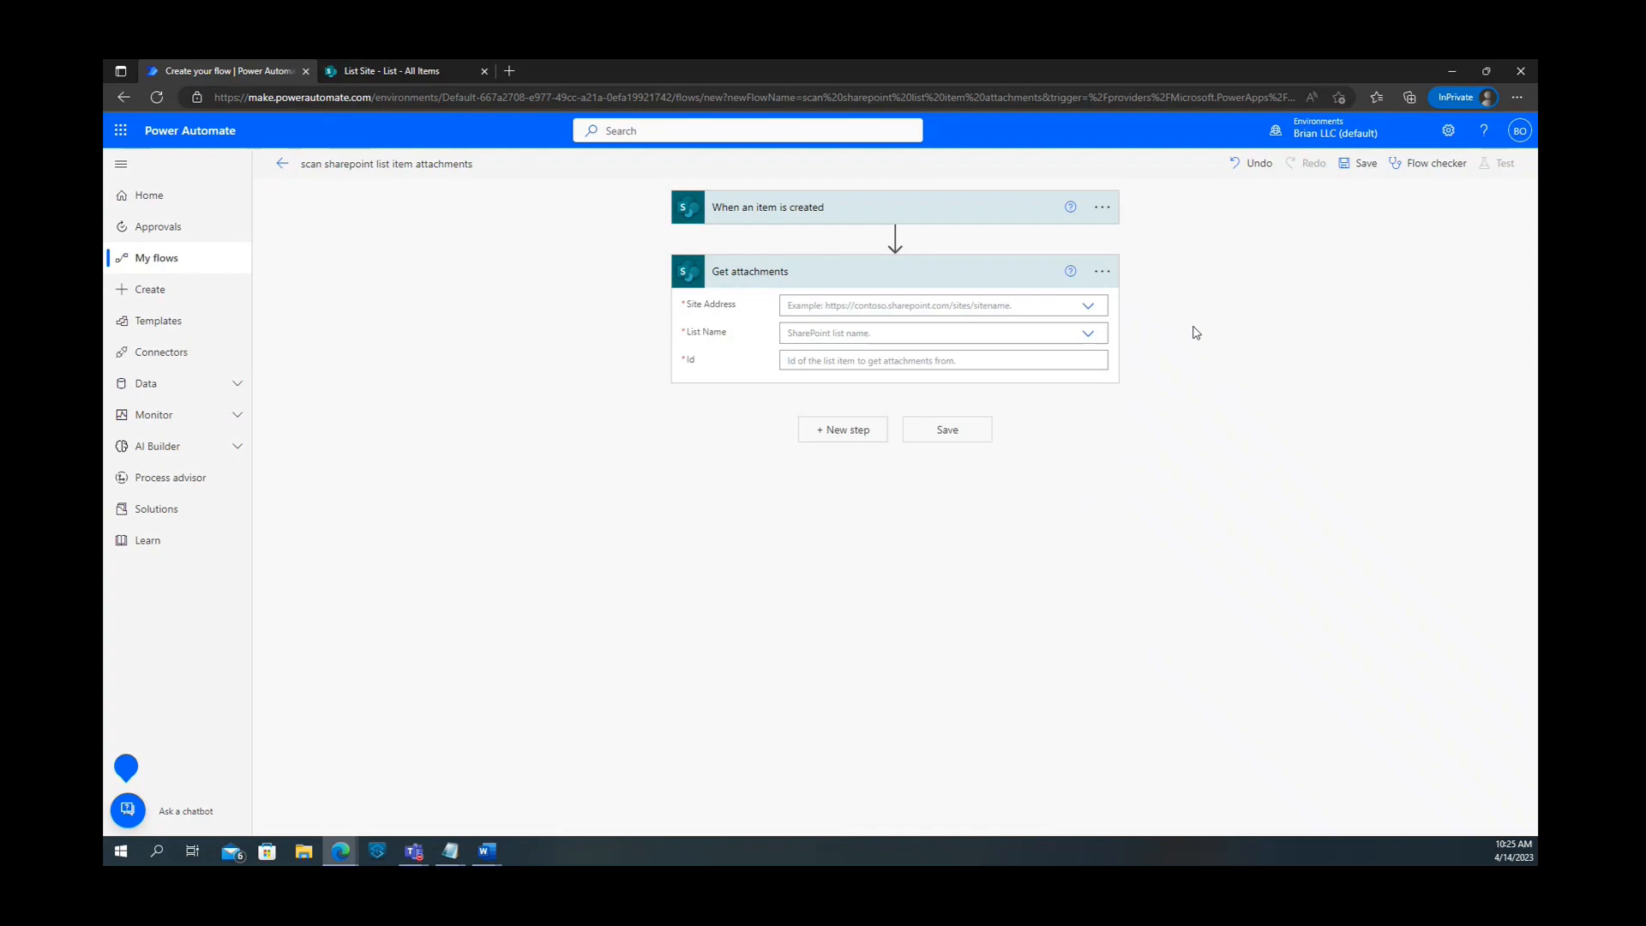
# Configure "Get attachments" with site address List Site, list name List, and the trigger's ID as the item Id.
pyautogui.click(1088, 307)
pyautogui.click(930, 348)
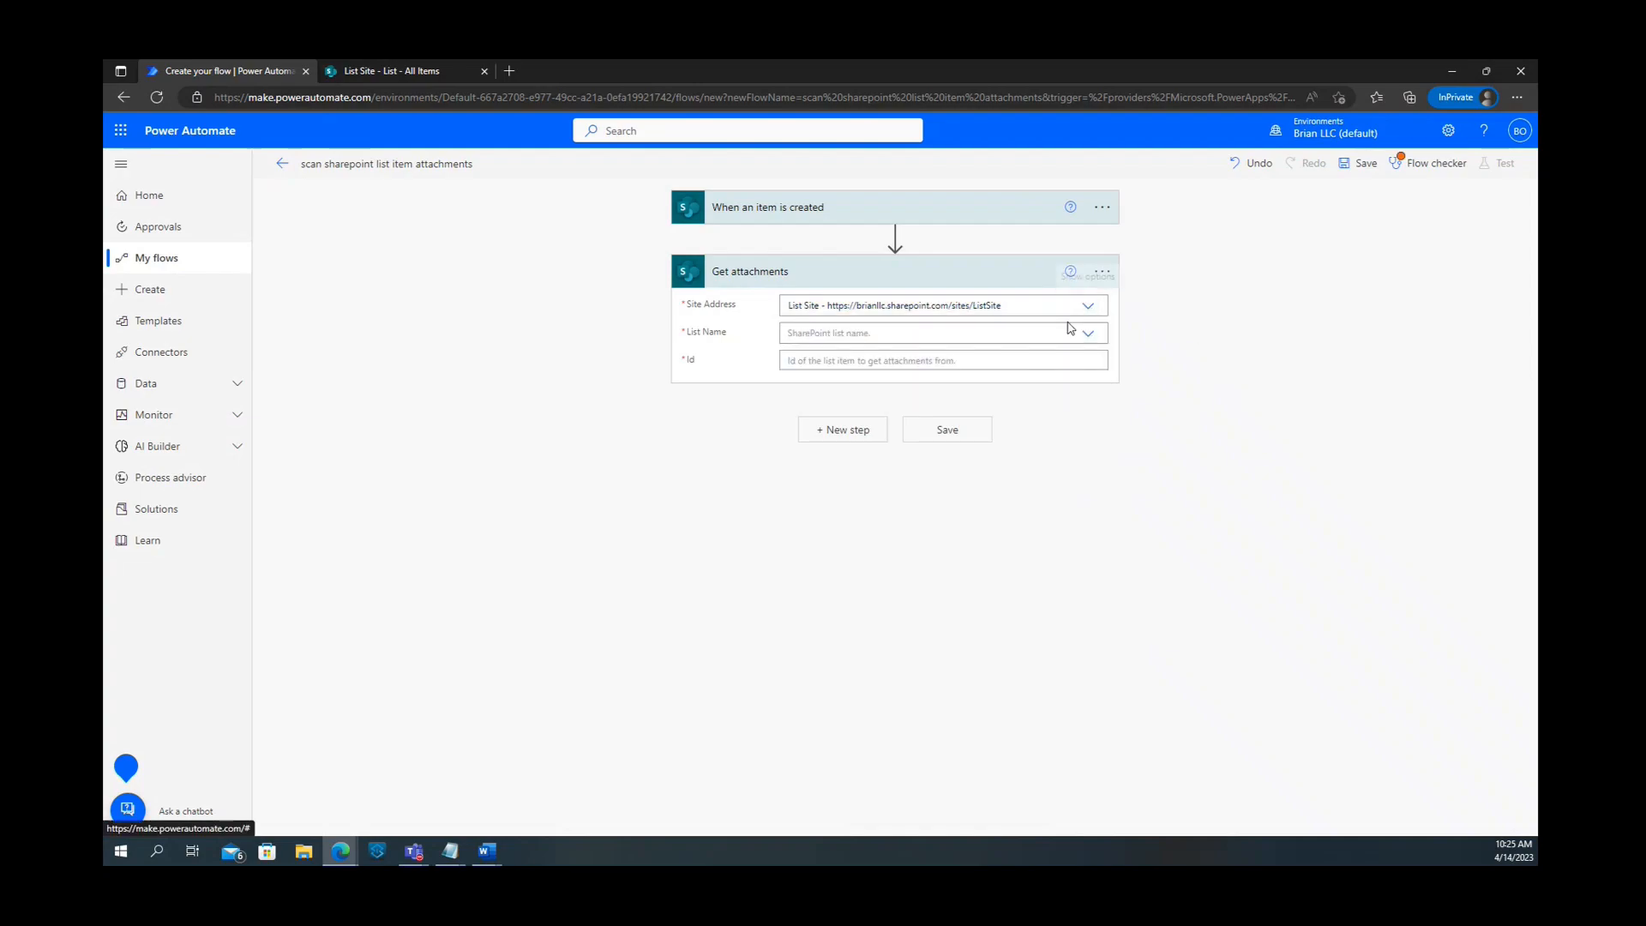
pyautogui.click(1094, 335)
pyautogui.click(889, 360)
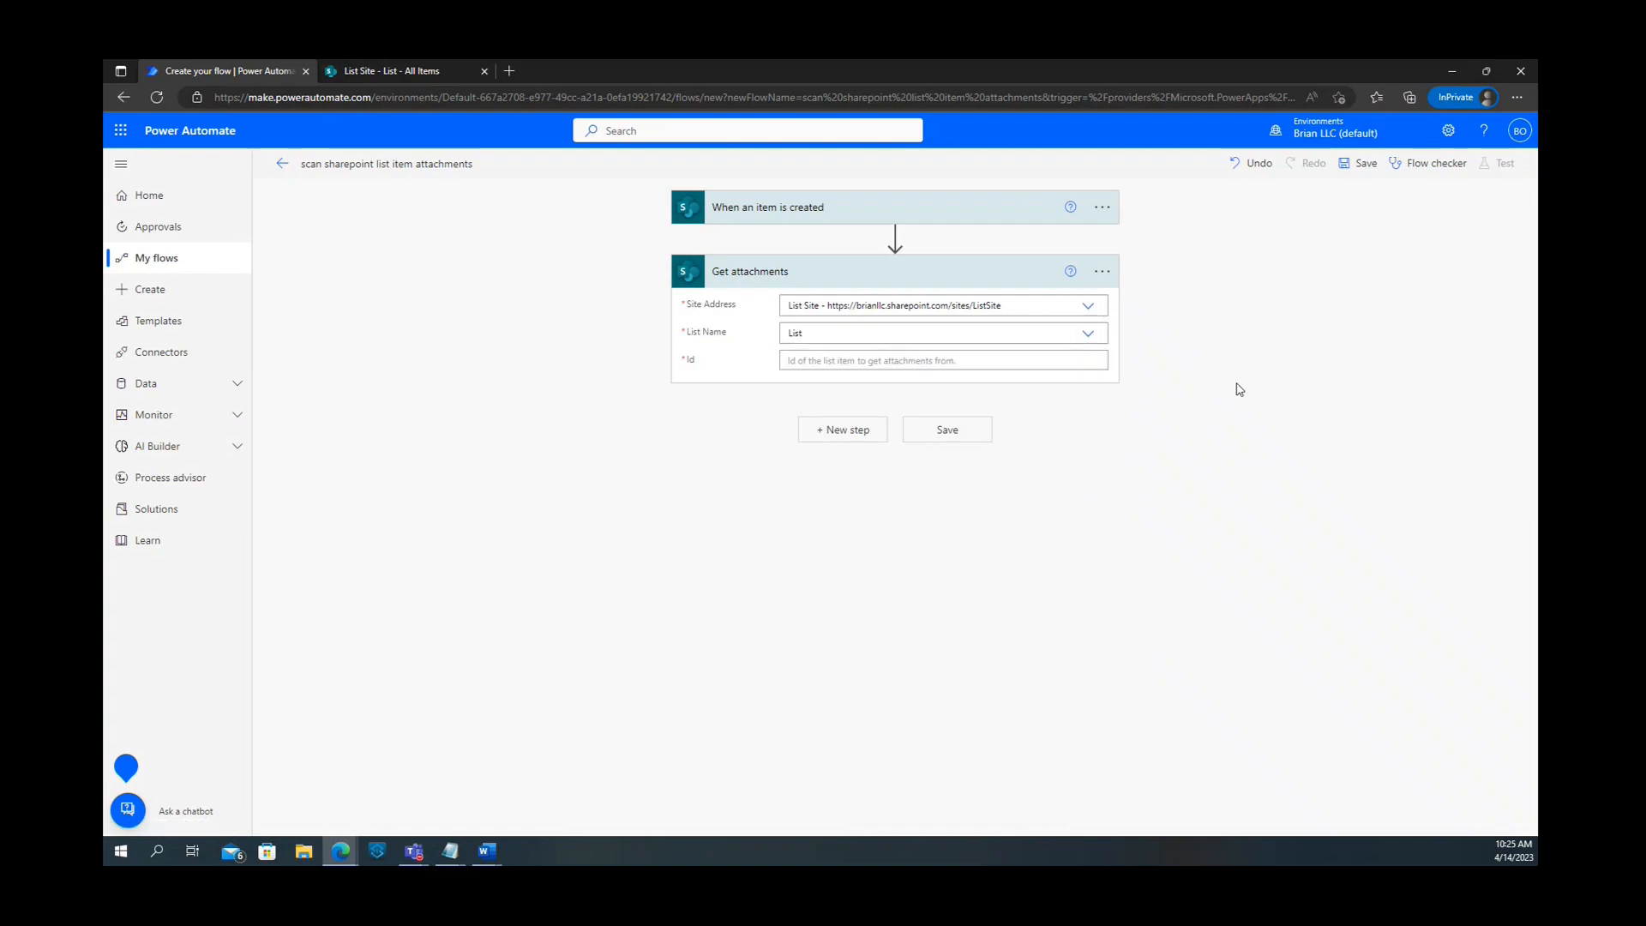
pyautogui.click(898, 359)
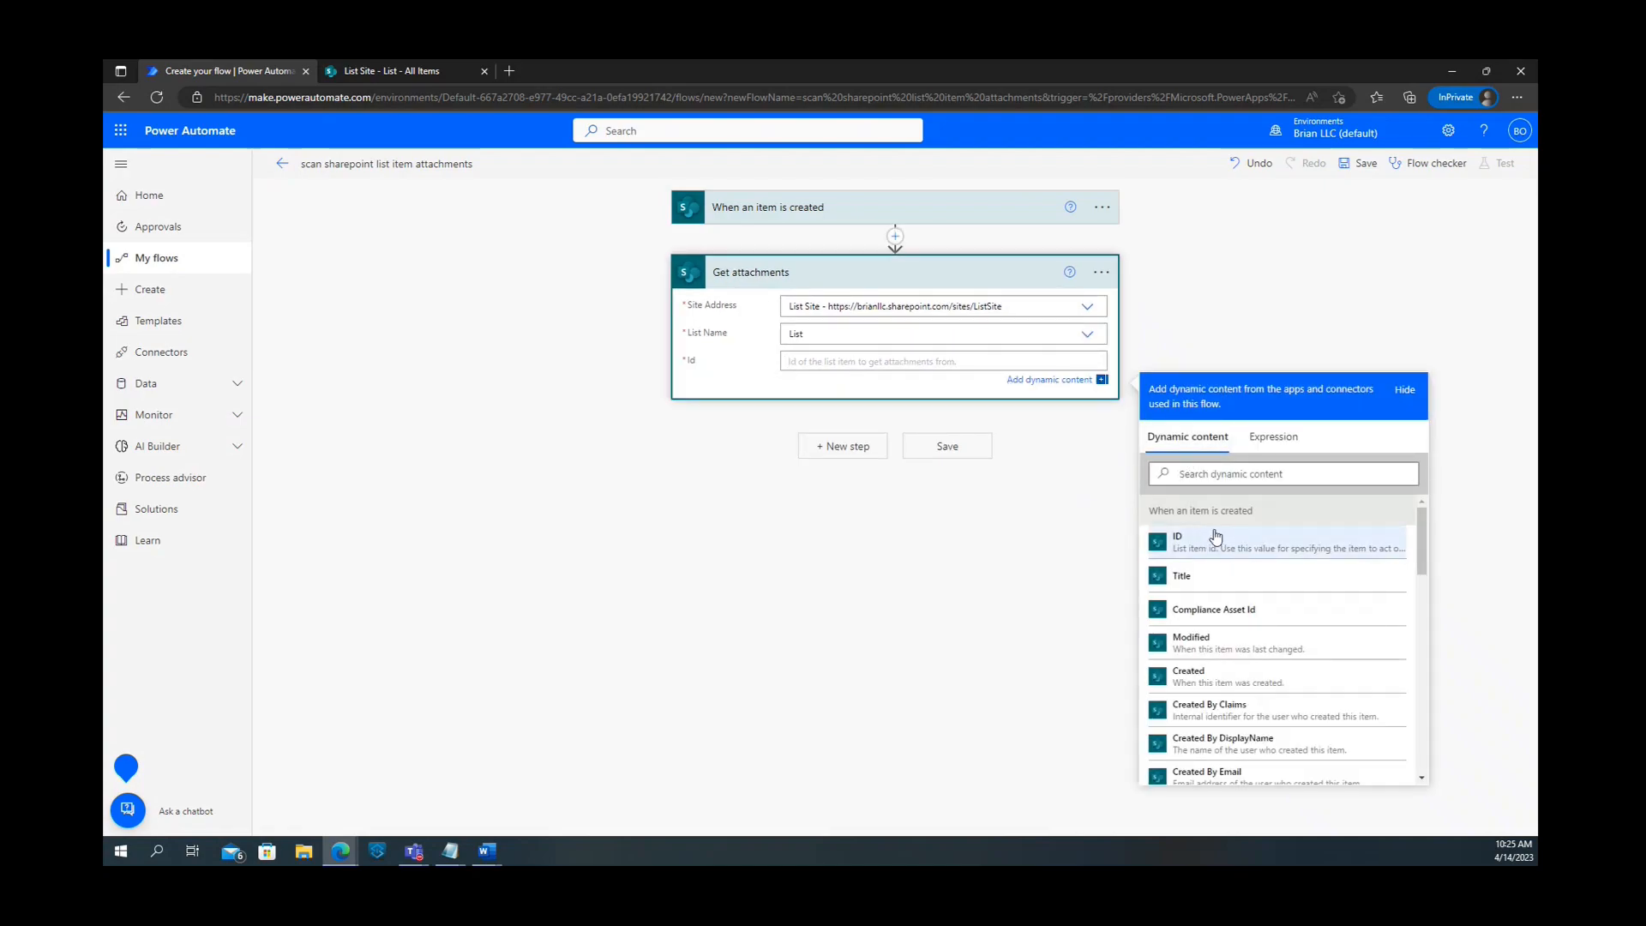
pyautogui.click(1212, 542)
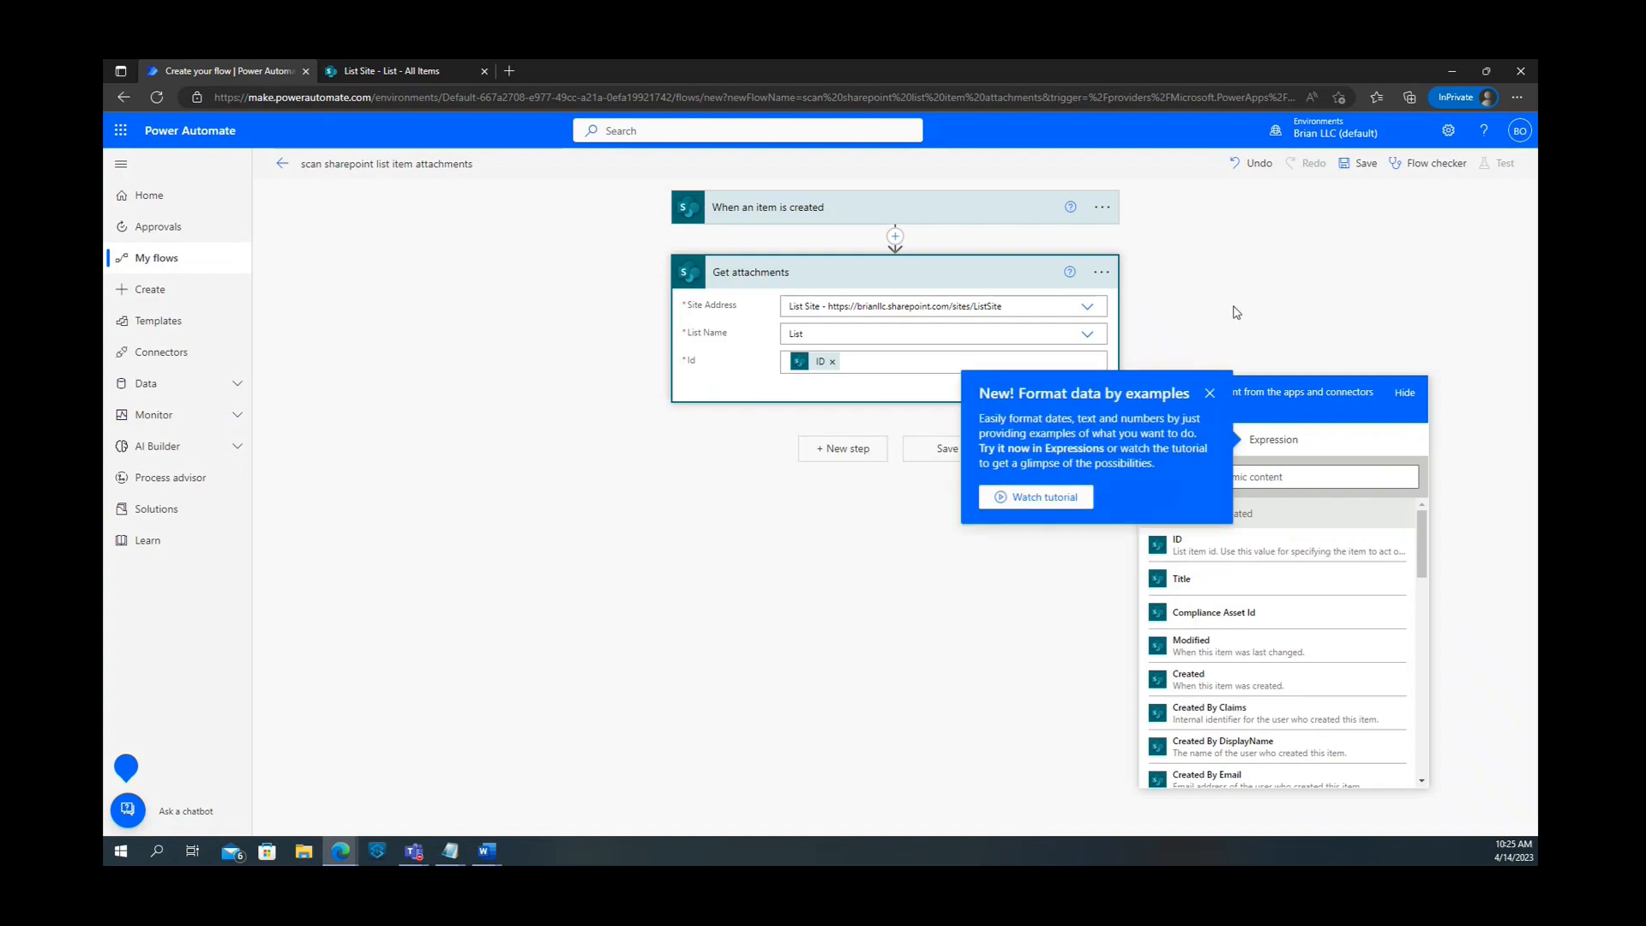
pyautogui.click(1057, 465)
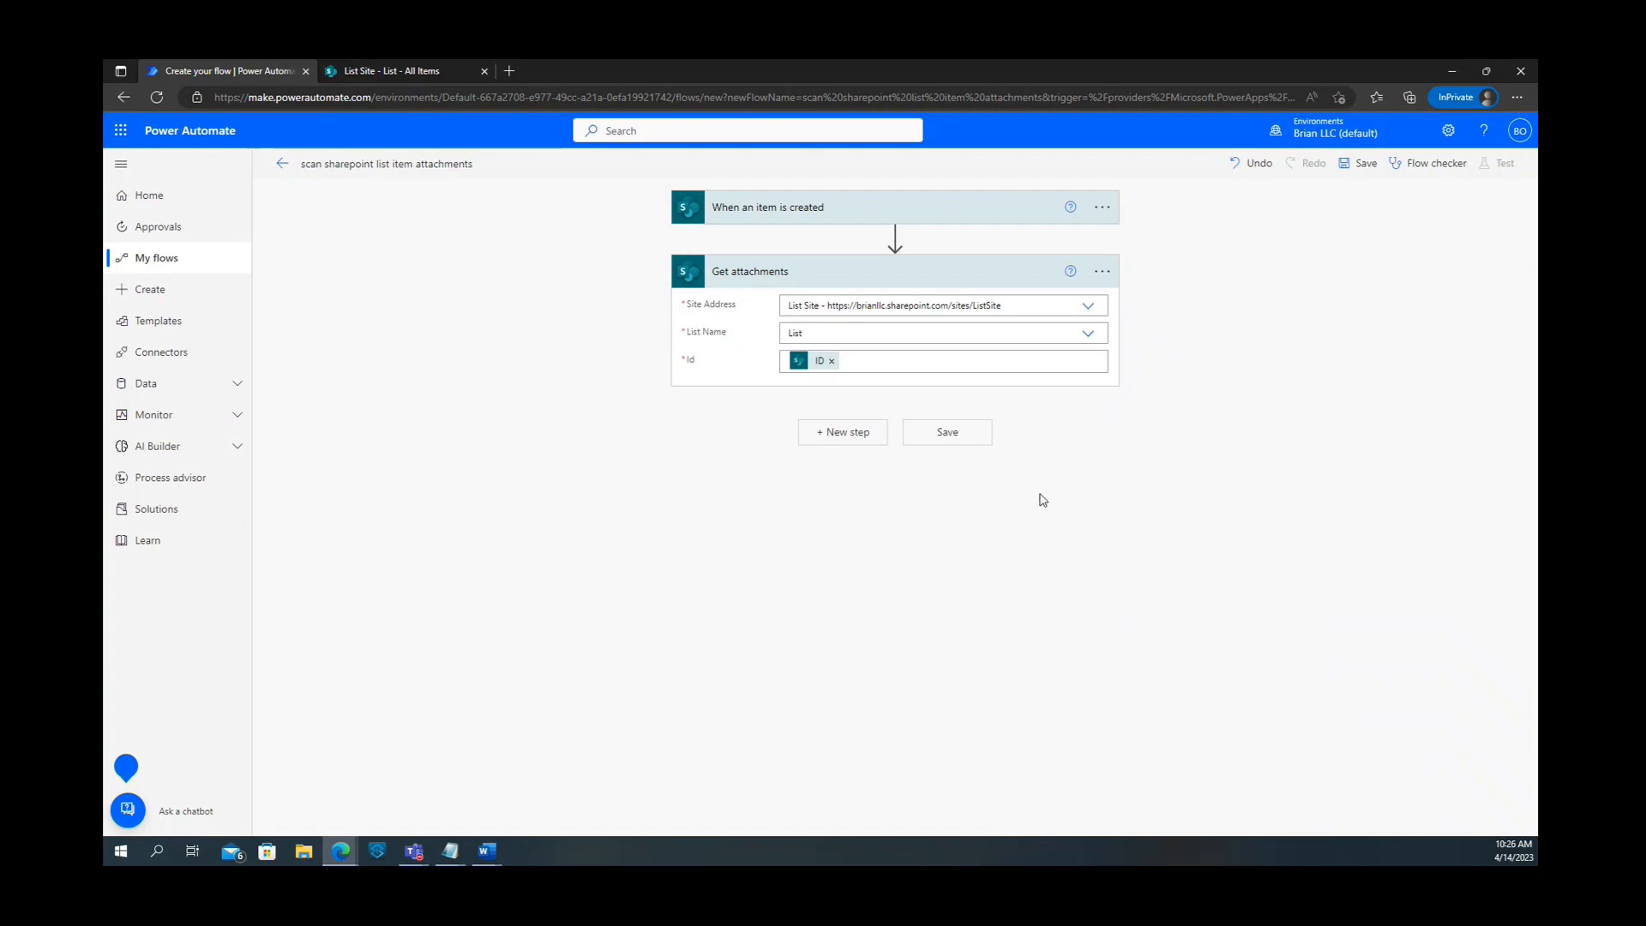
# Add the SharePoint "Get attachment content" action with site address List Site and list name List.
pyautogui.click(842, 432)
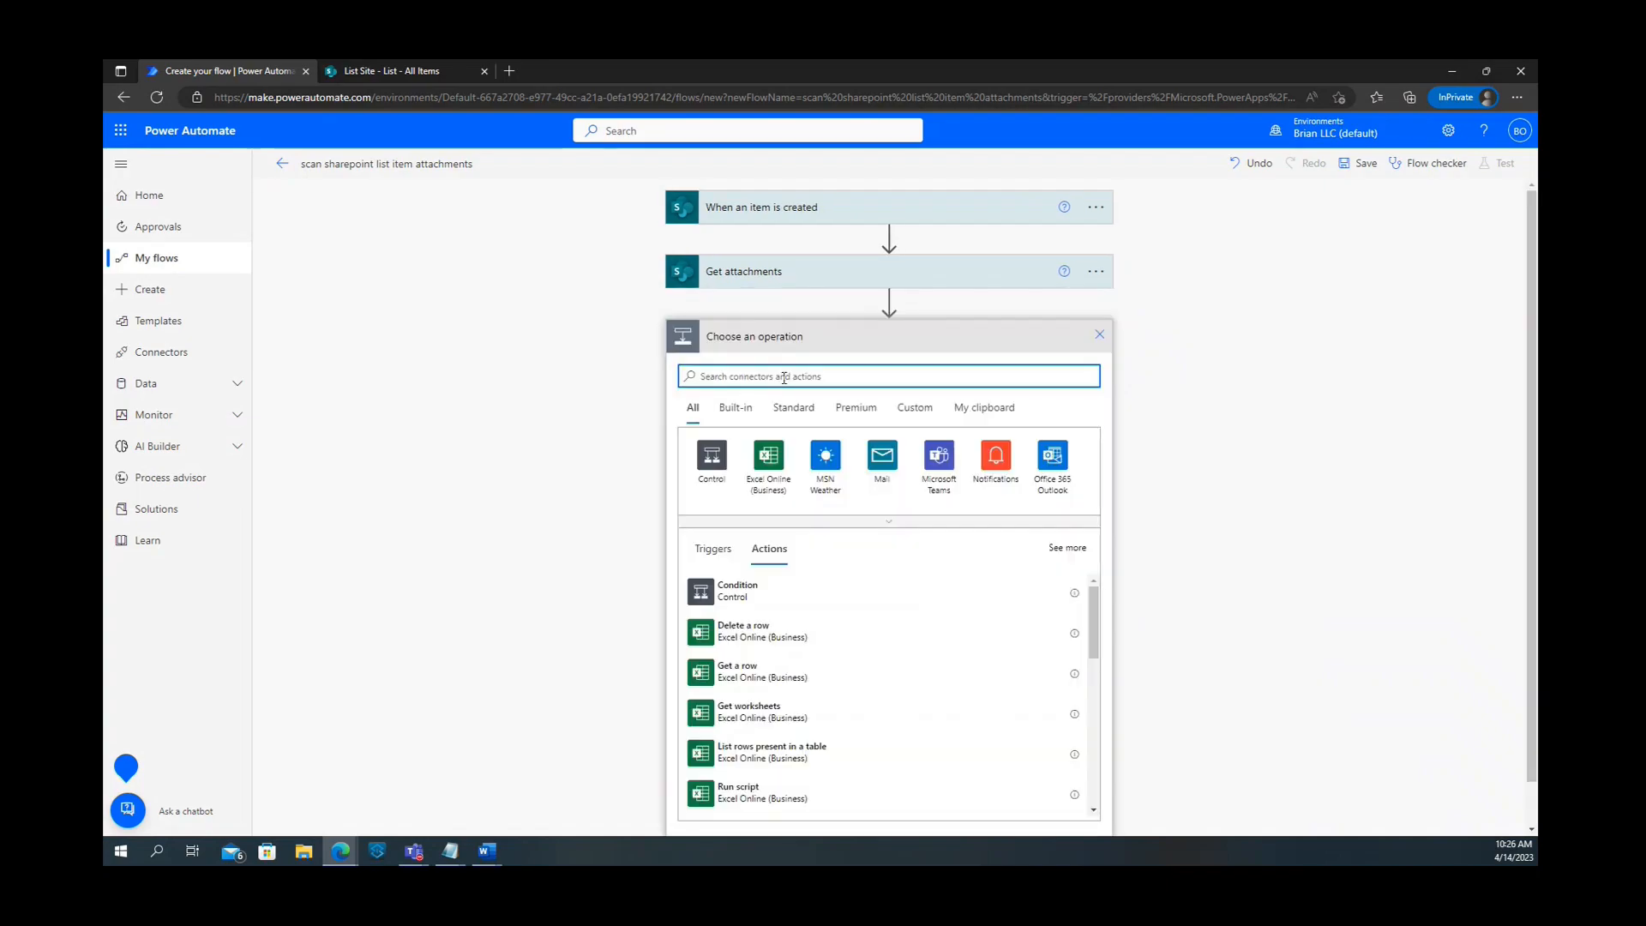
pyautogui.write('get attachment content')
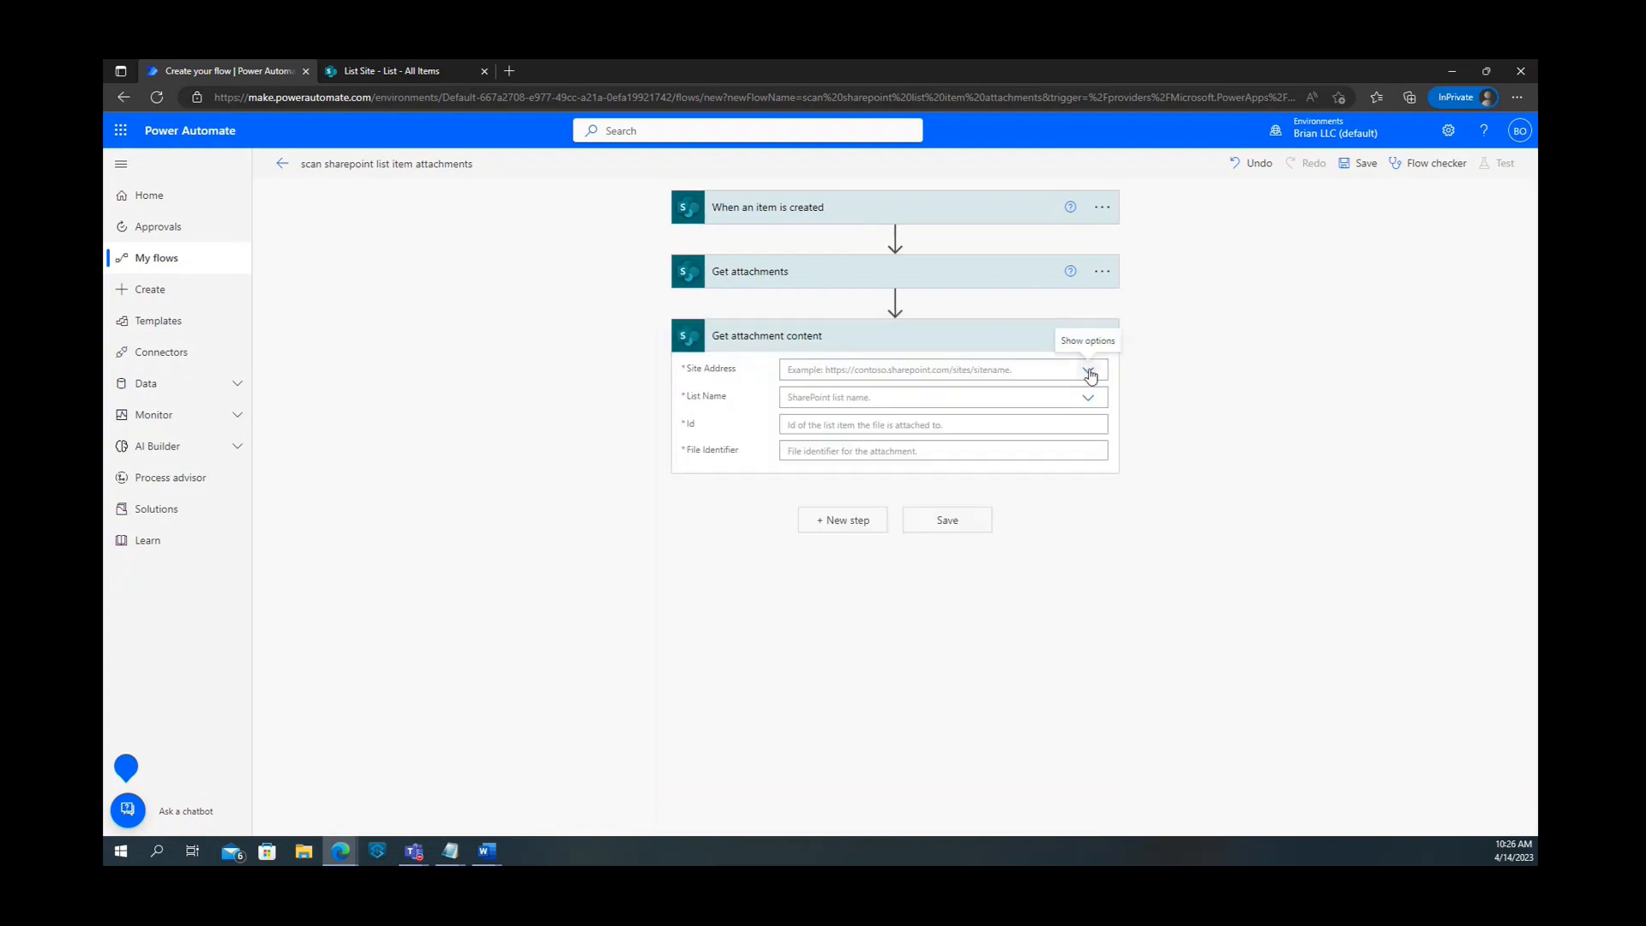
pyautogui.click(1088, 369)
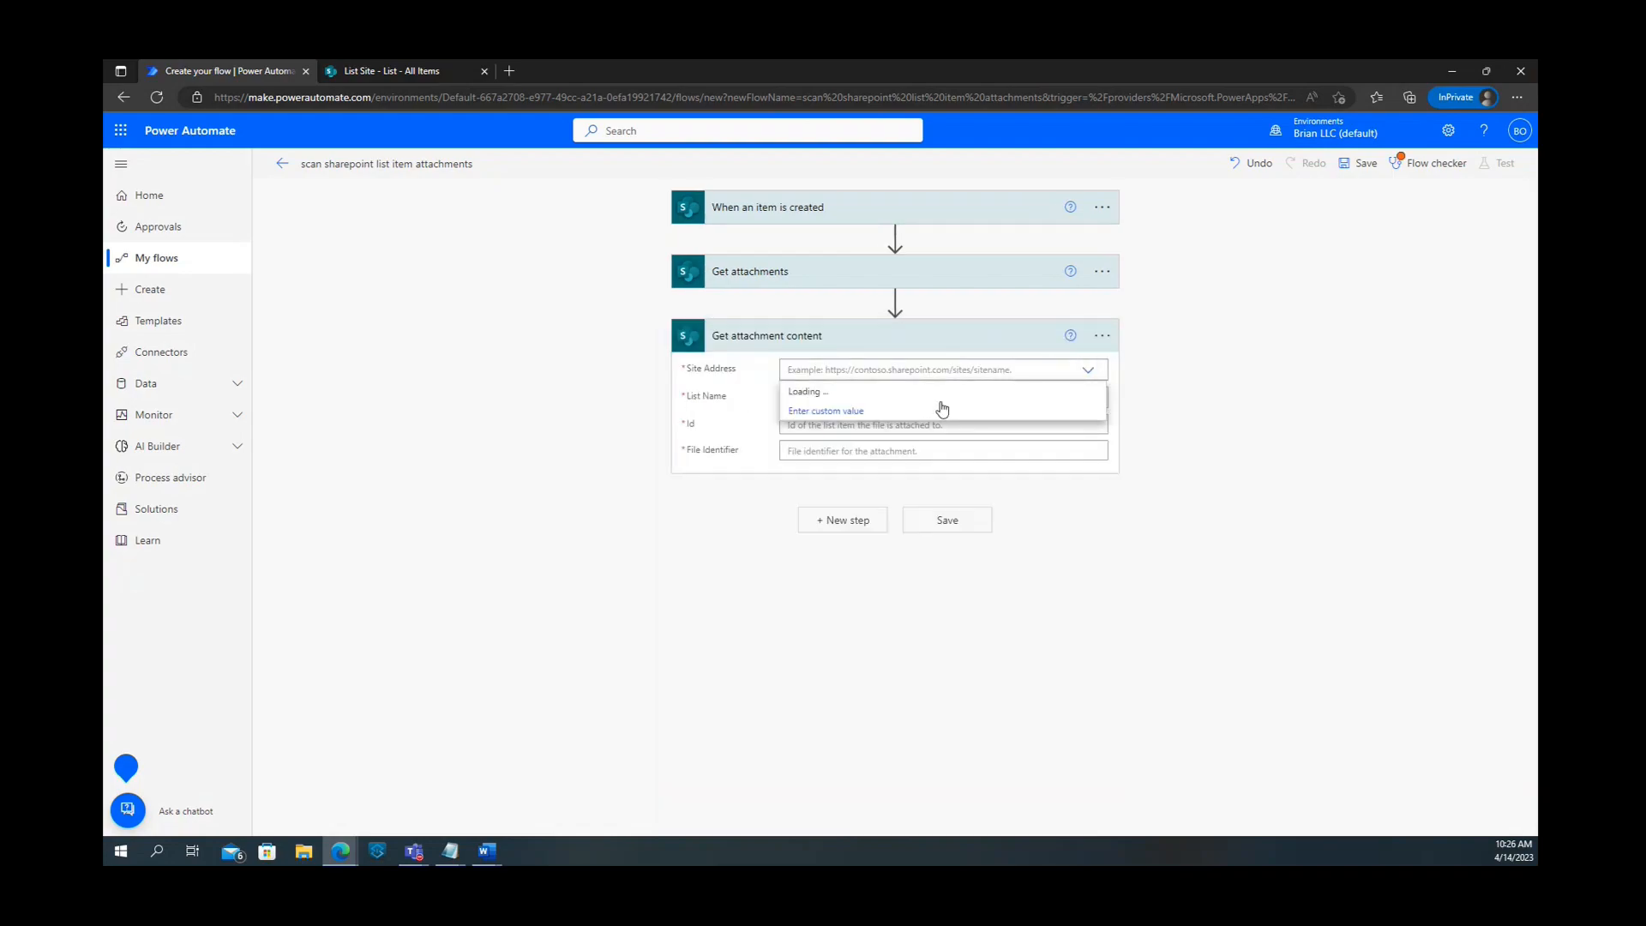
pyautogui.click(925, 410)
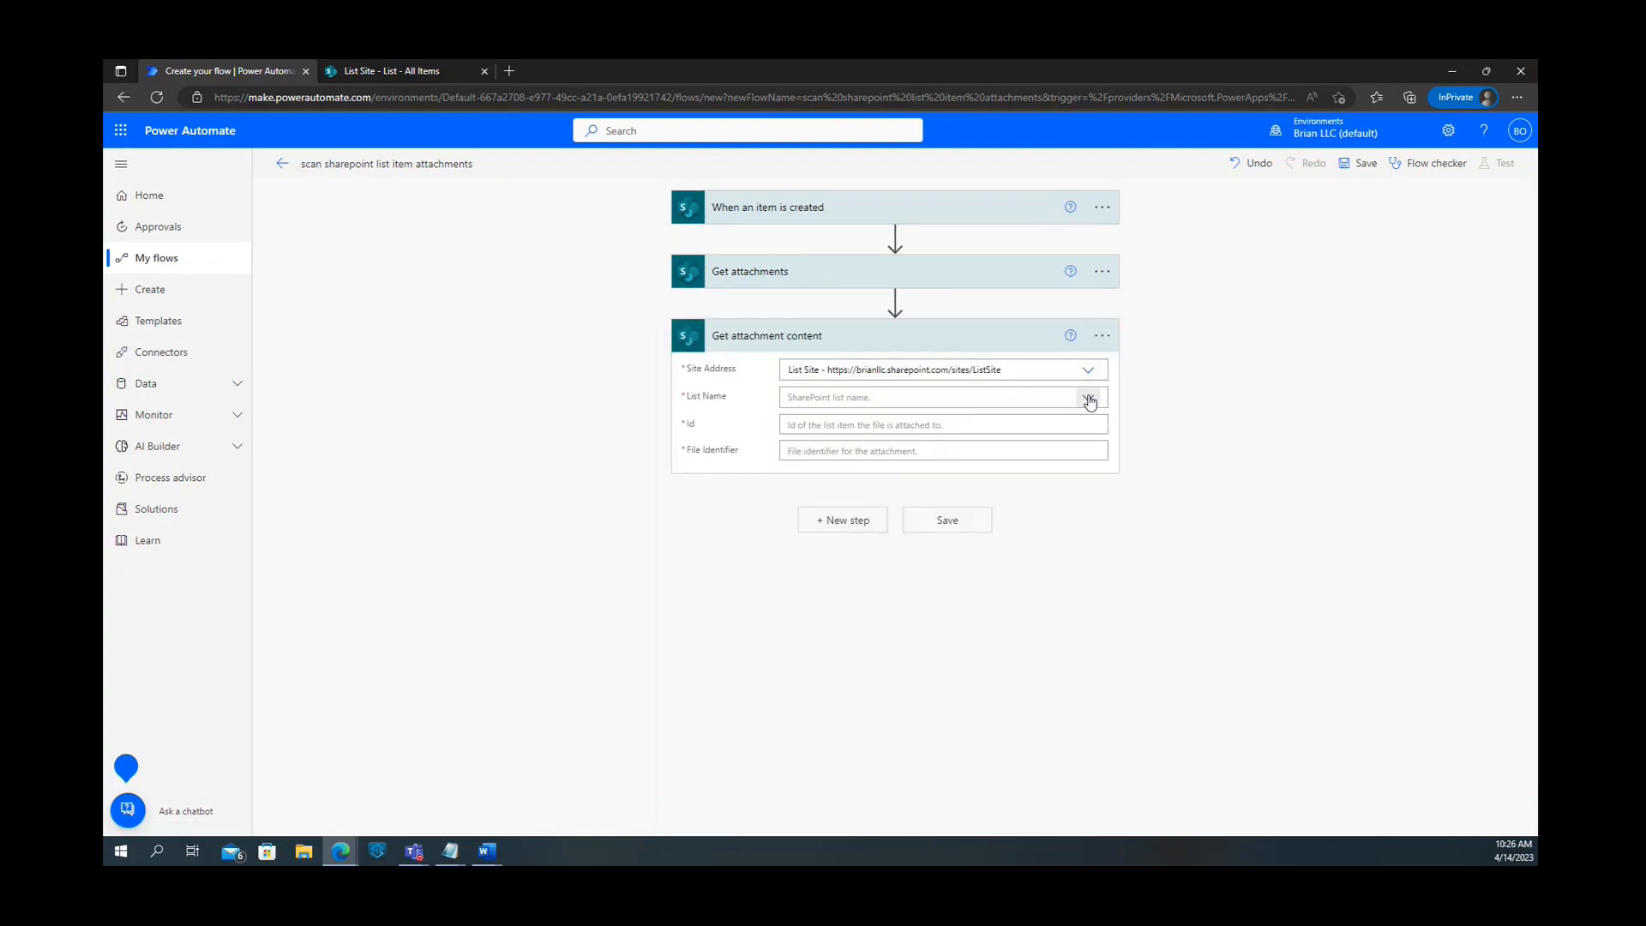
pyautogui.click(952, 400)
pyautogui.click(892, 422)
# In "Get attachment content", set Id to the trigger's ID and File Identifier to the Id from "Get attachments".
pyautogui.click(941, 425)
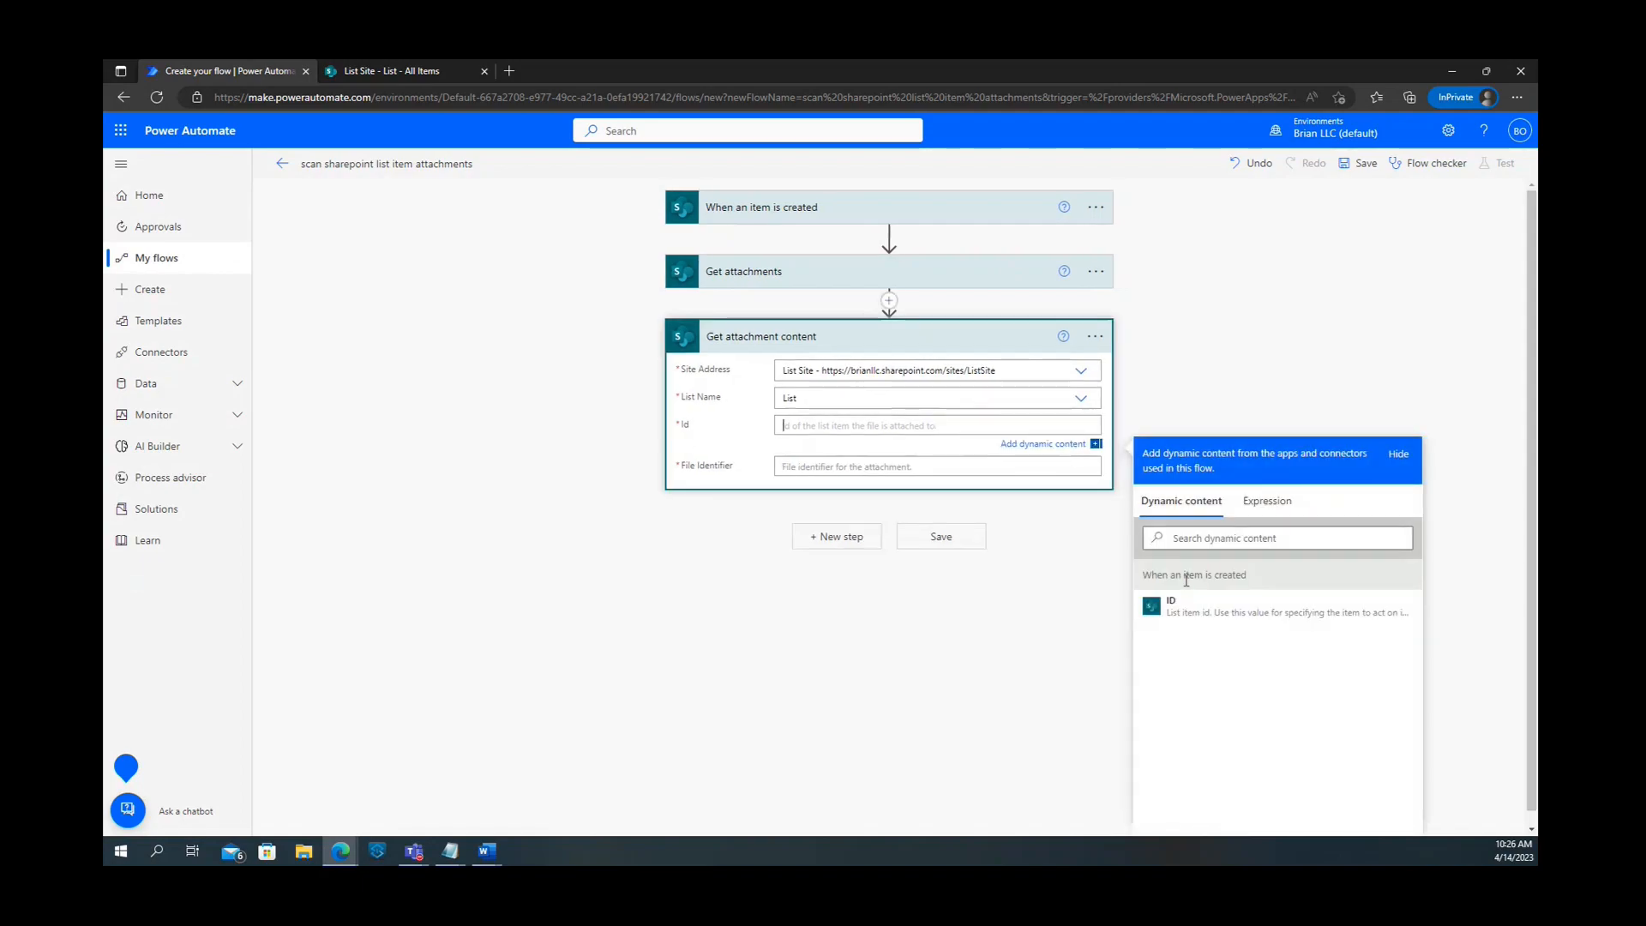
pyautogui.click(1236, 612)
pyautogui.click(1284, 342)
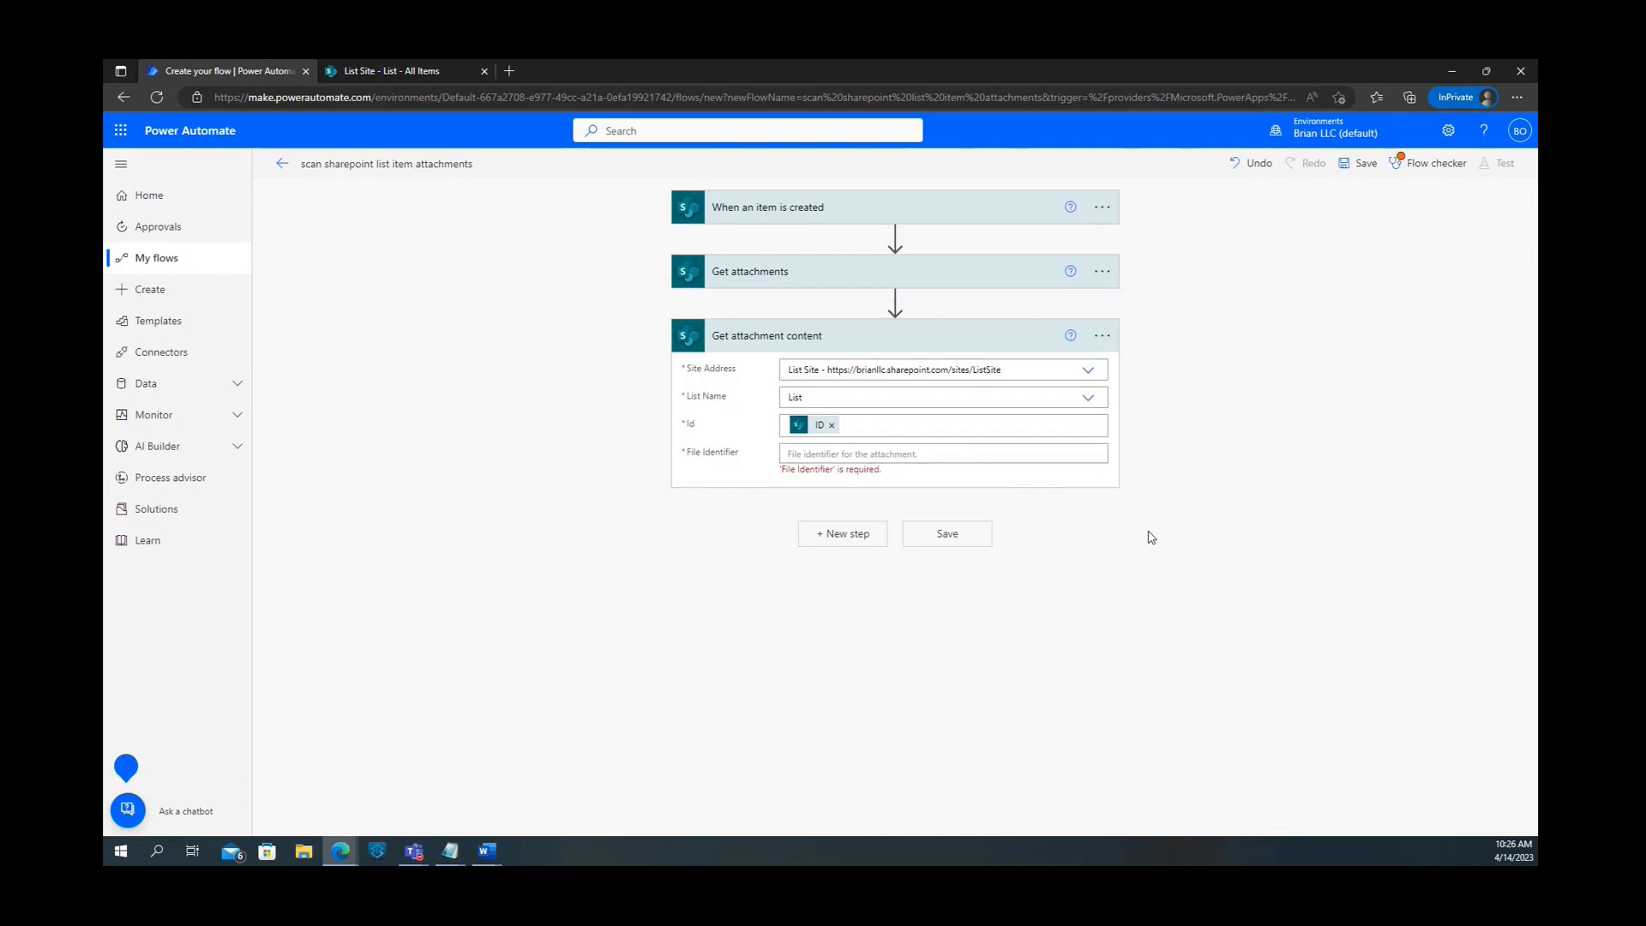
pyautogui.click(934, 454)
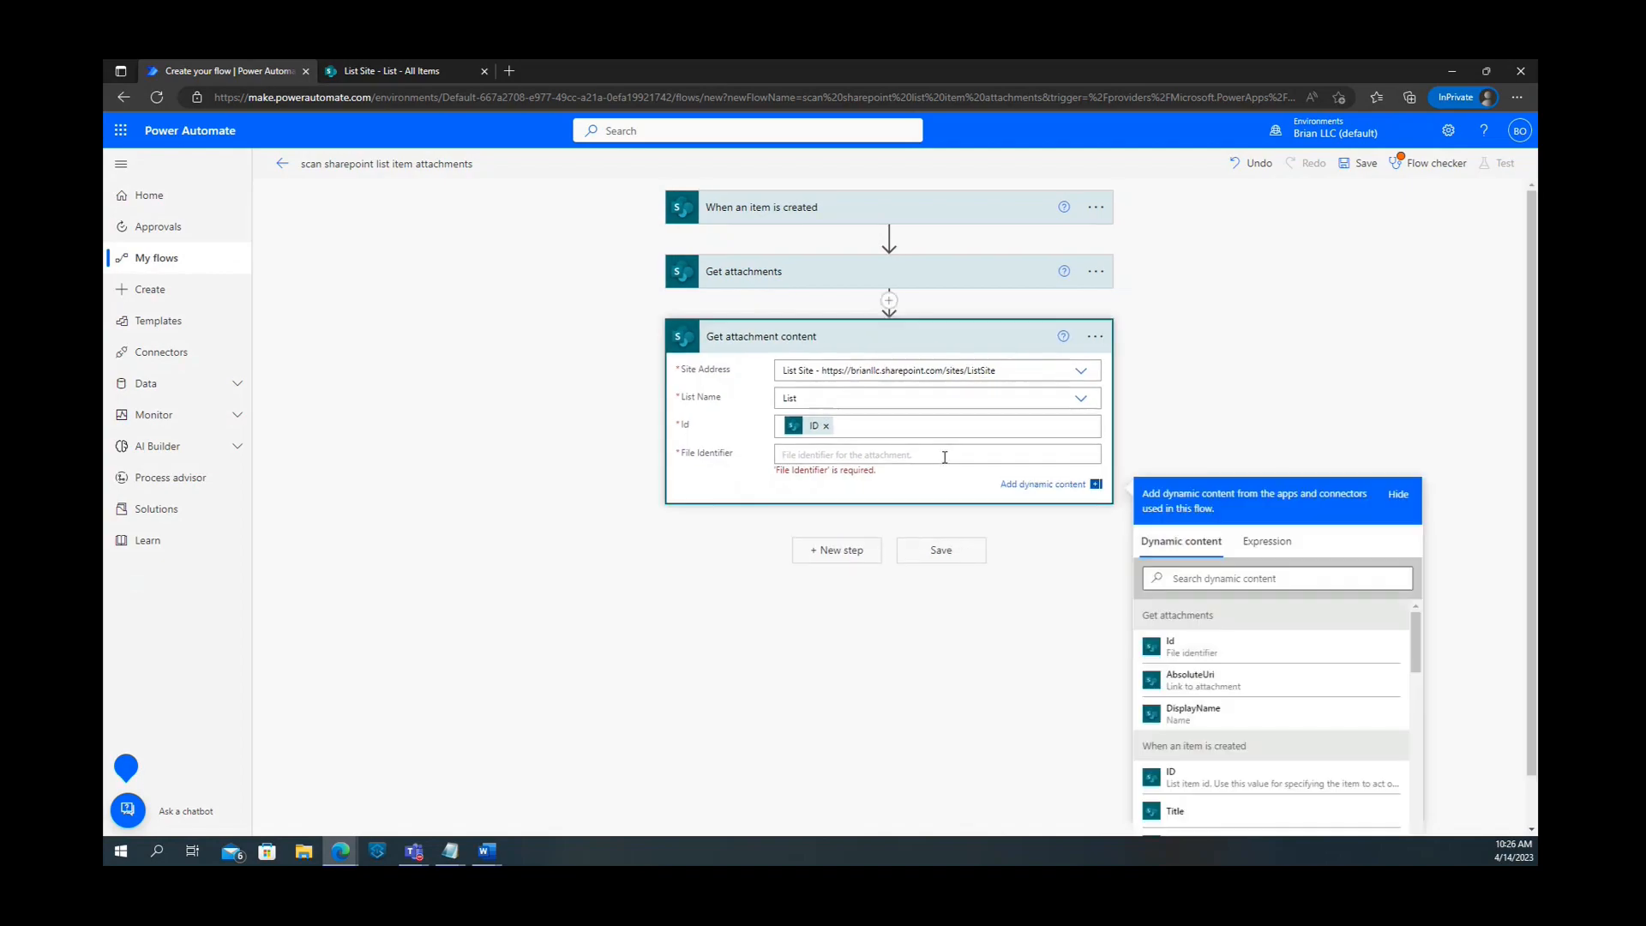
pyautogui.click(1238, 656)
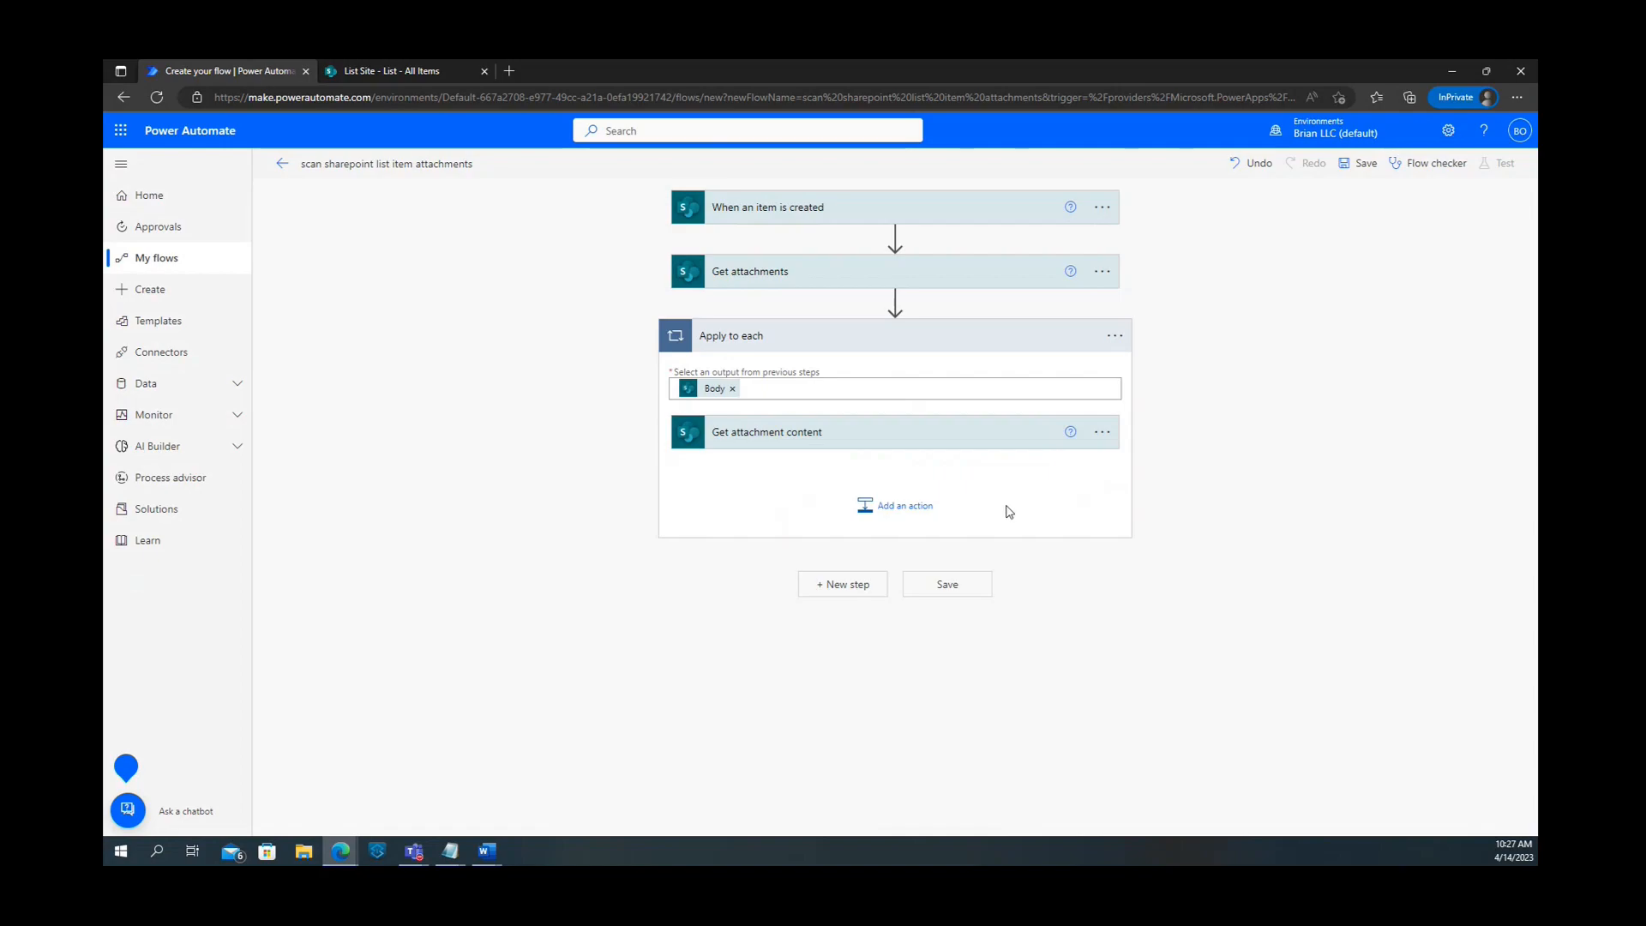
# Add Cloudmersive Virus Scan's "Scan a file for viruses" action inside the Apply to each loop, using Attachment Content as the input file.
pyautogui.click(935, 511)
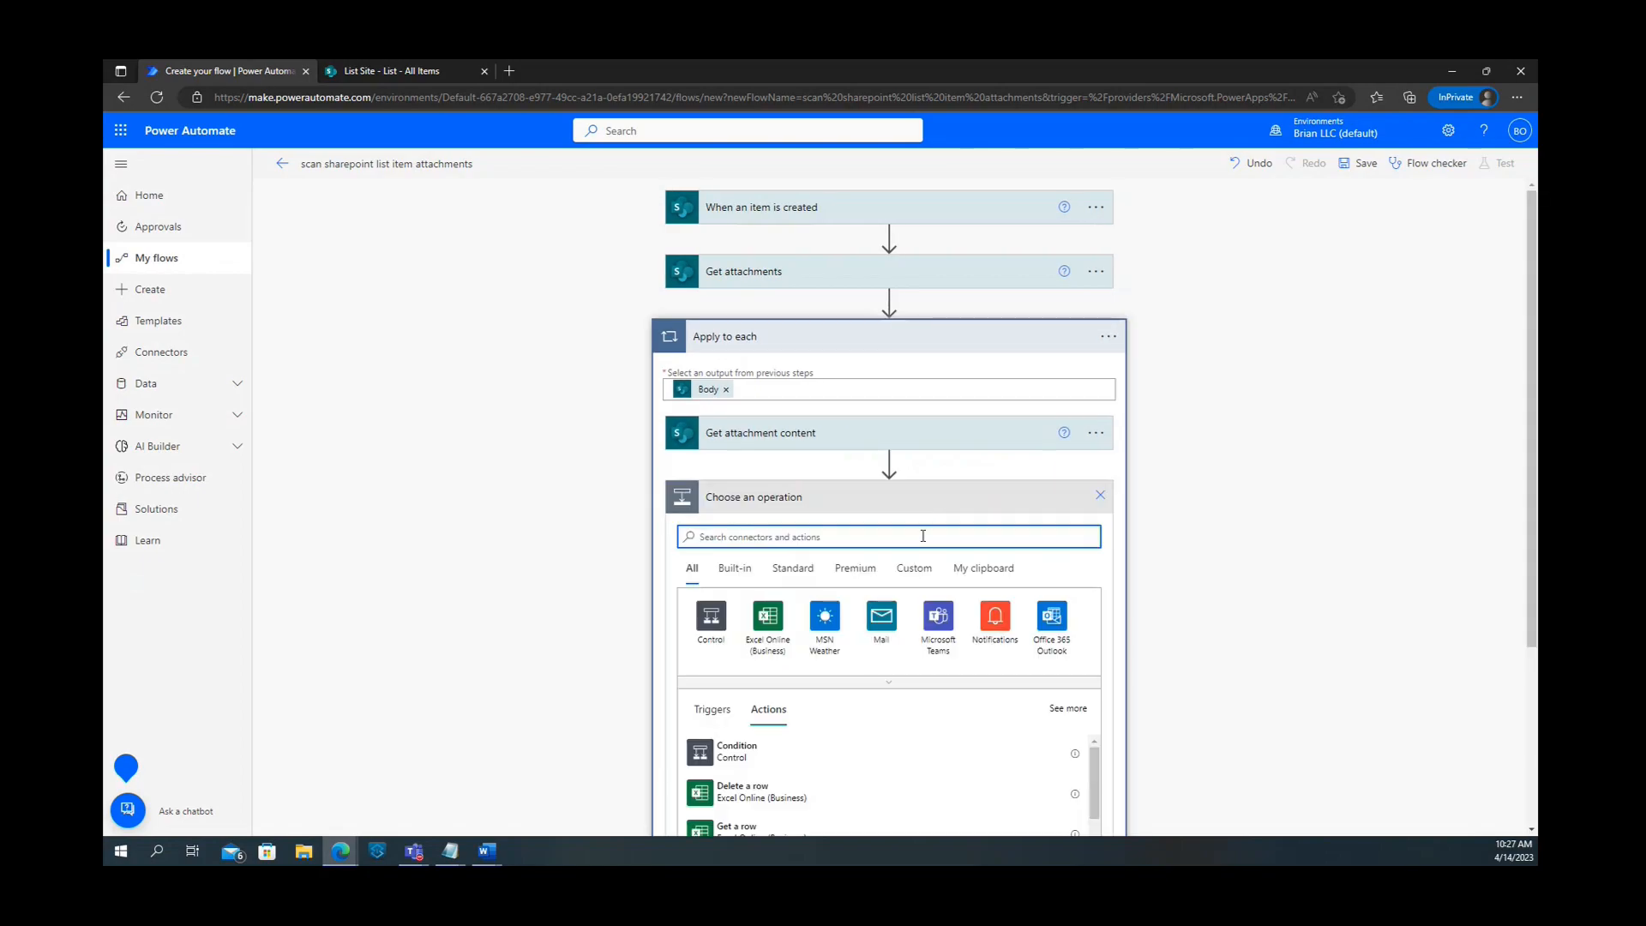
pyautogui.write('clk')
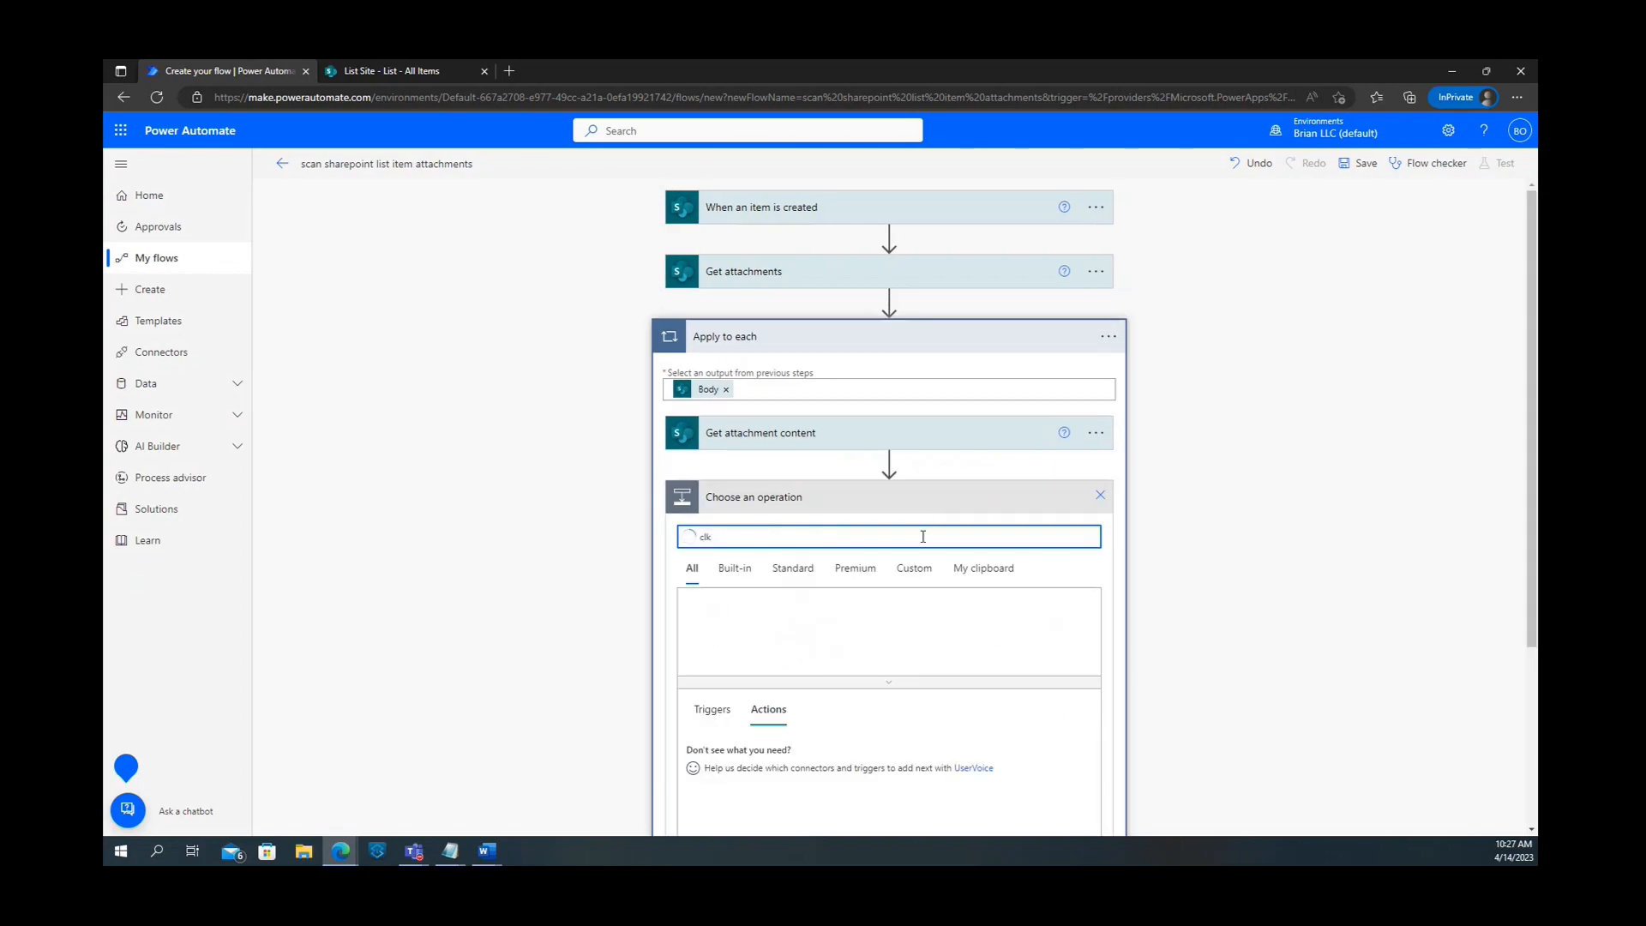
pyautogui.write('udmersive')
pyautogui.click(1052, 685)
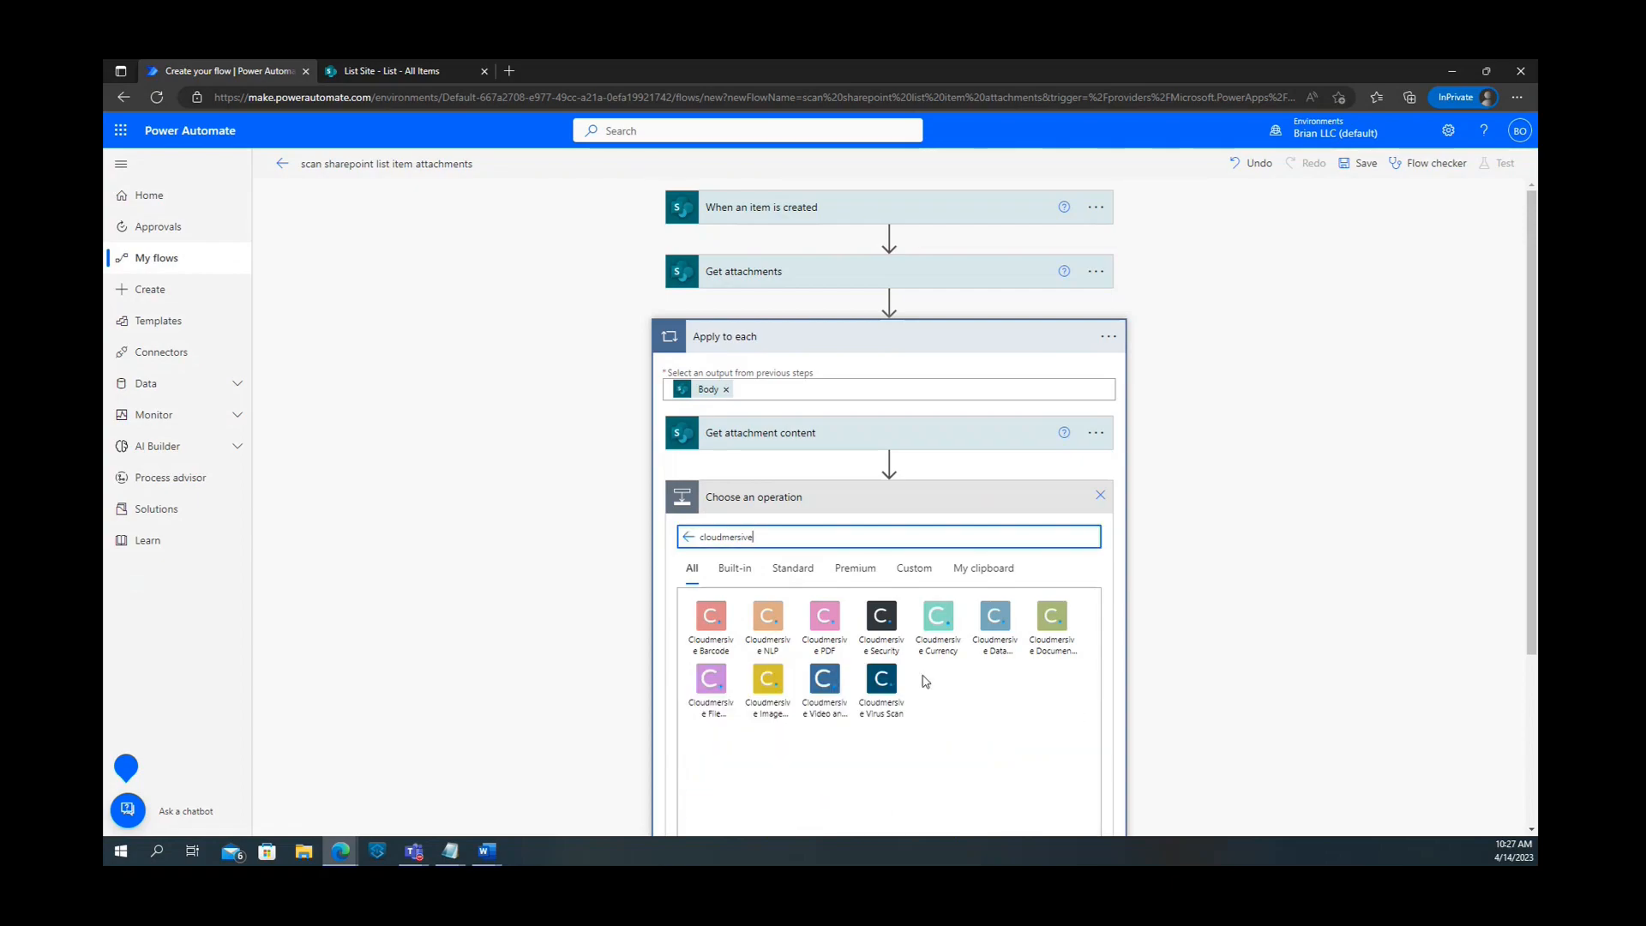
pyautogui.click(883, 691)
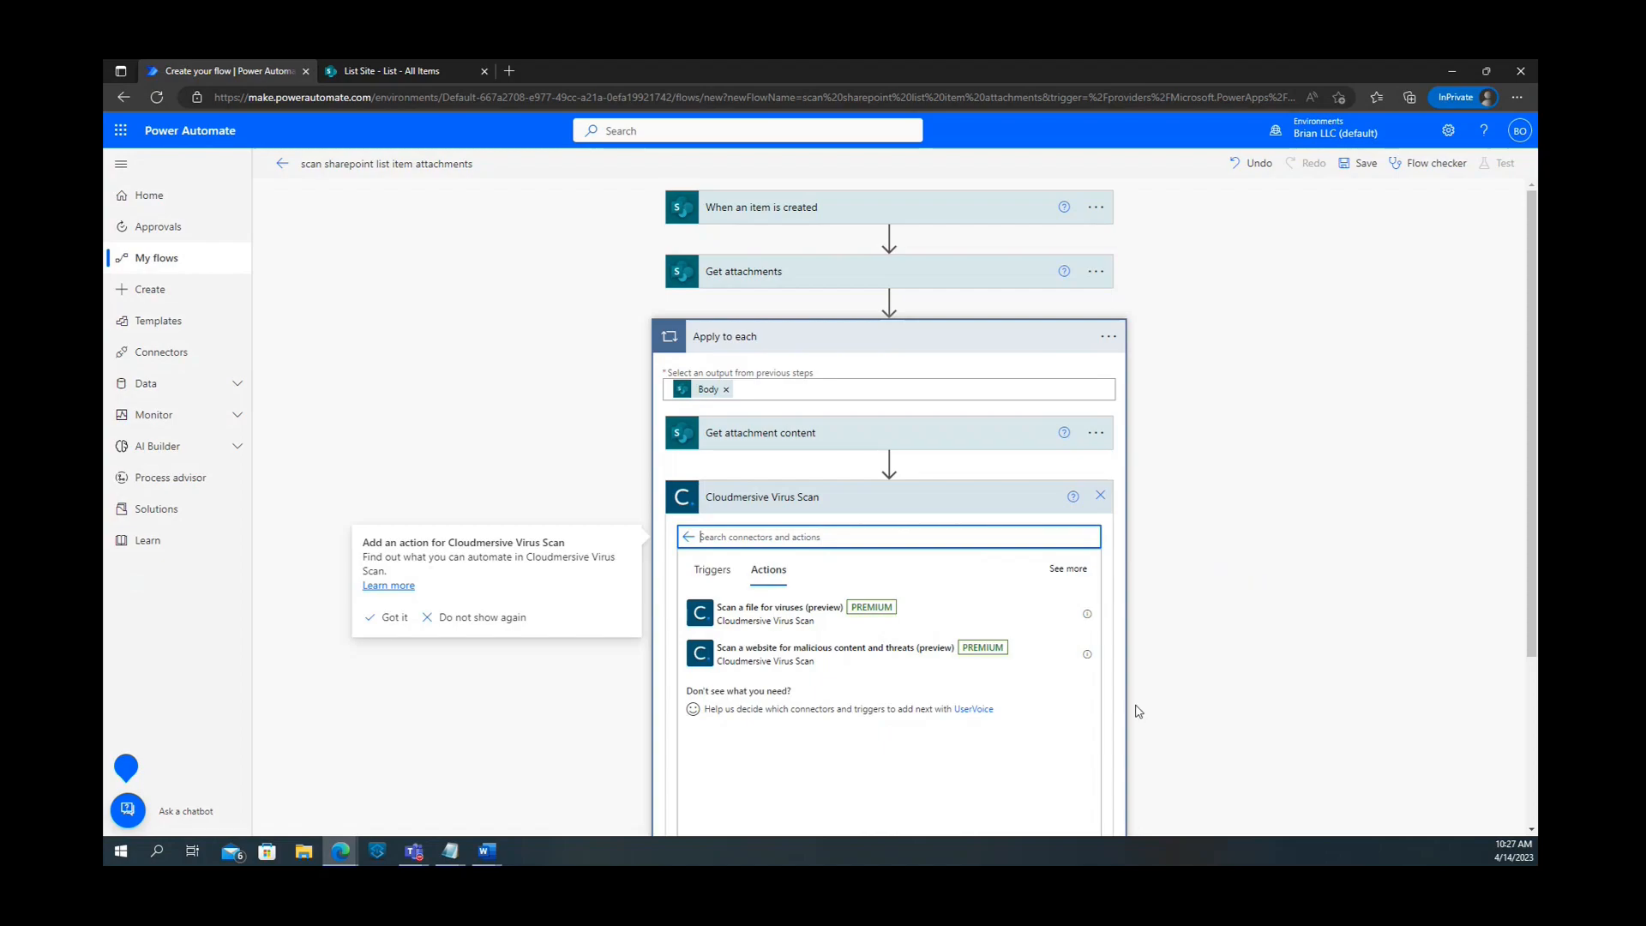
pyautogui.click(828, 612)
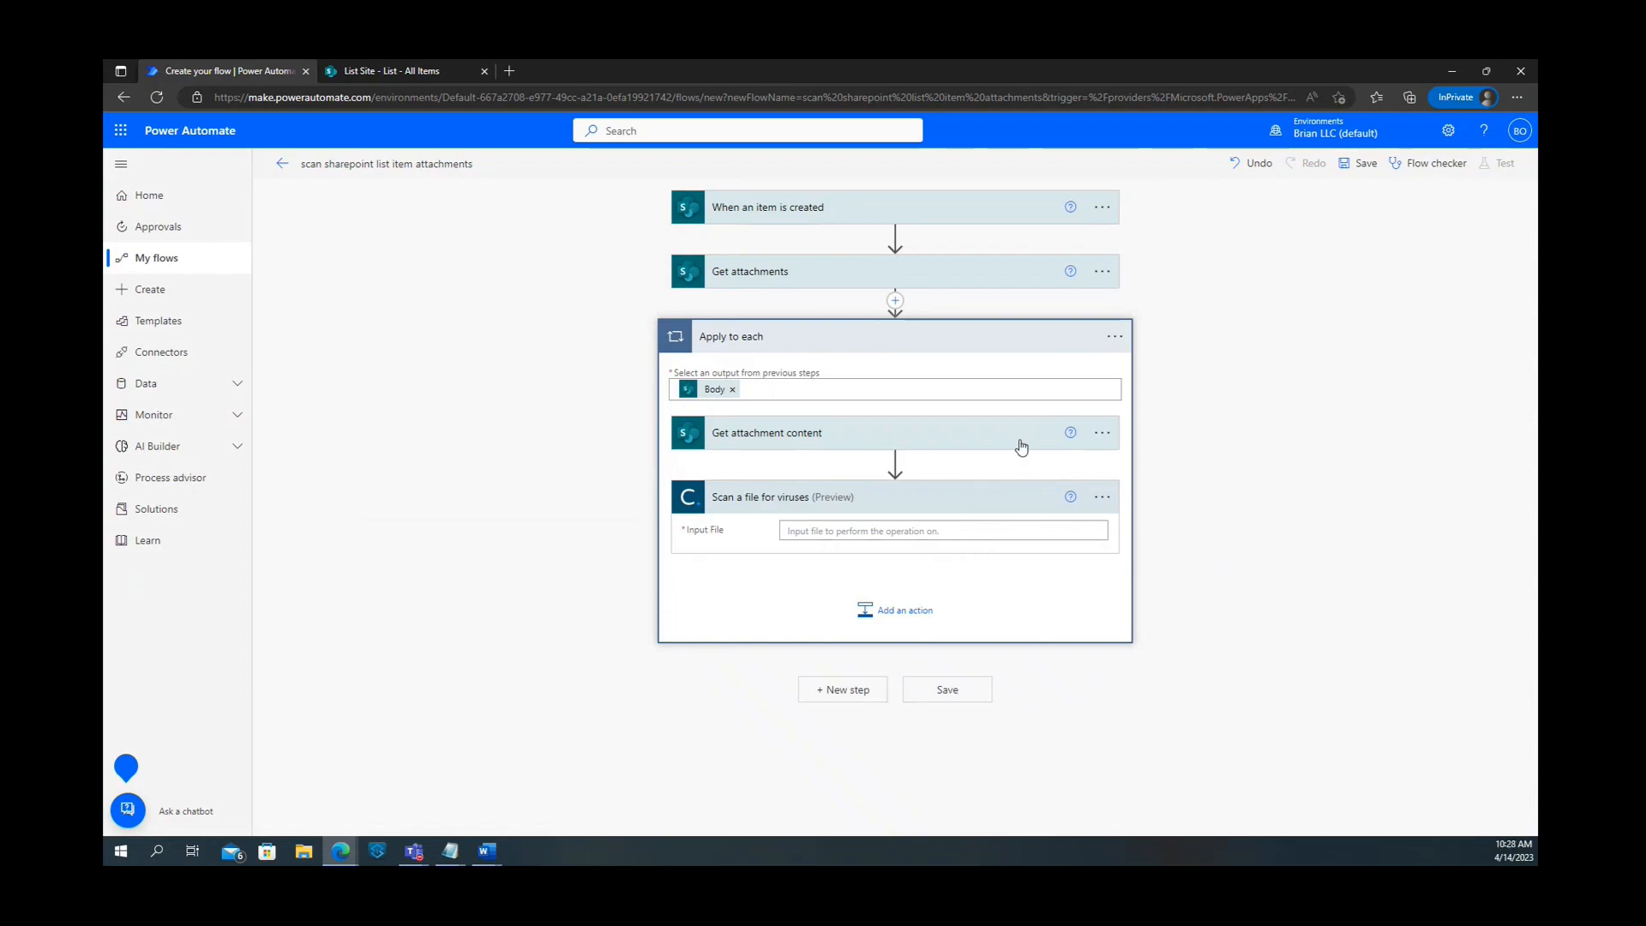
pyautogui.click(1018, 532)
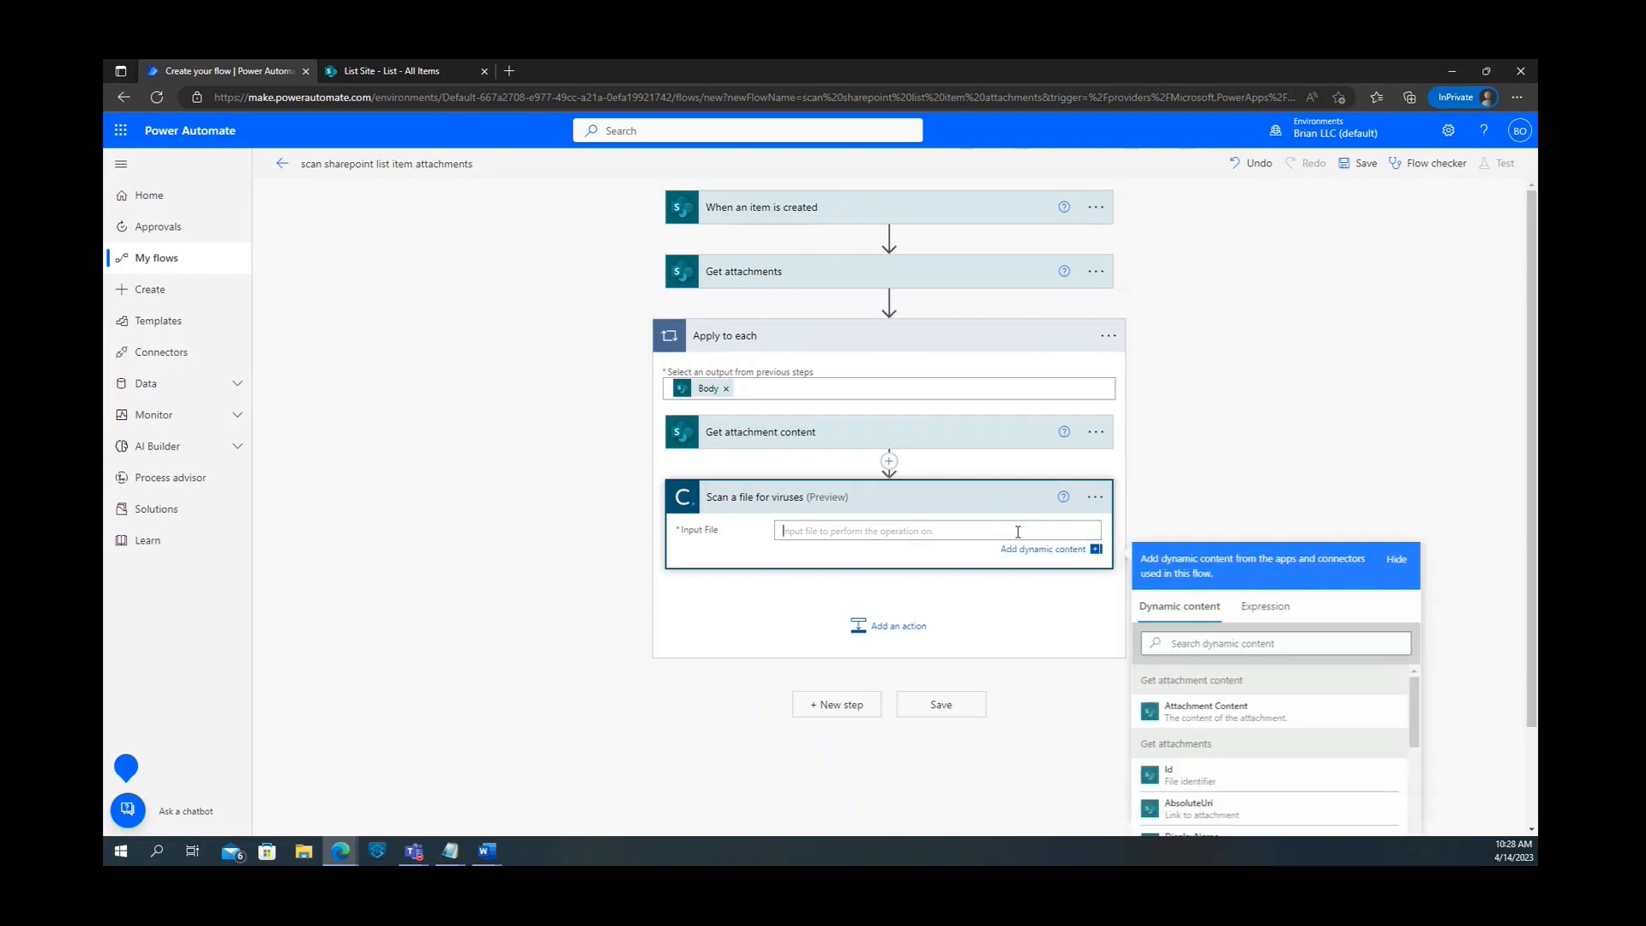
pyautogui.click(1232, 718)
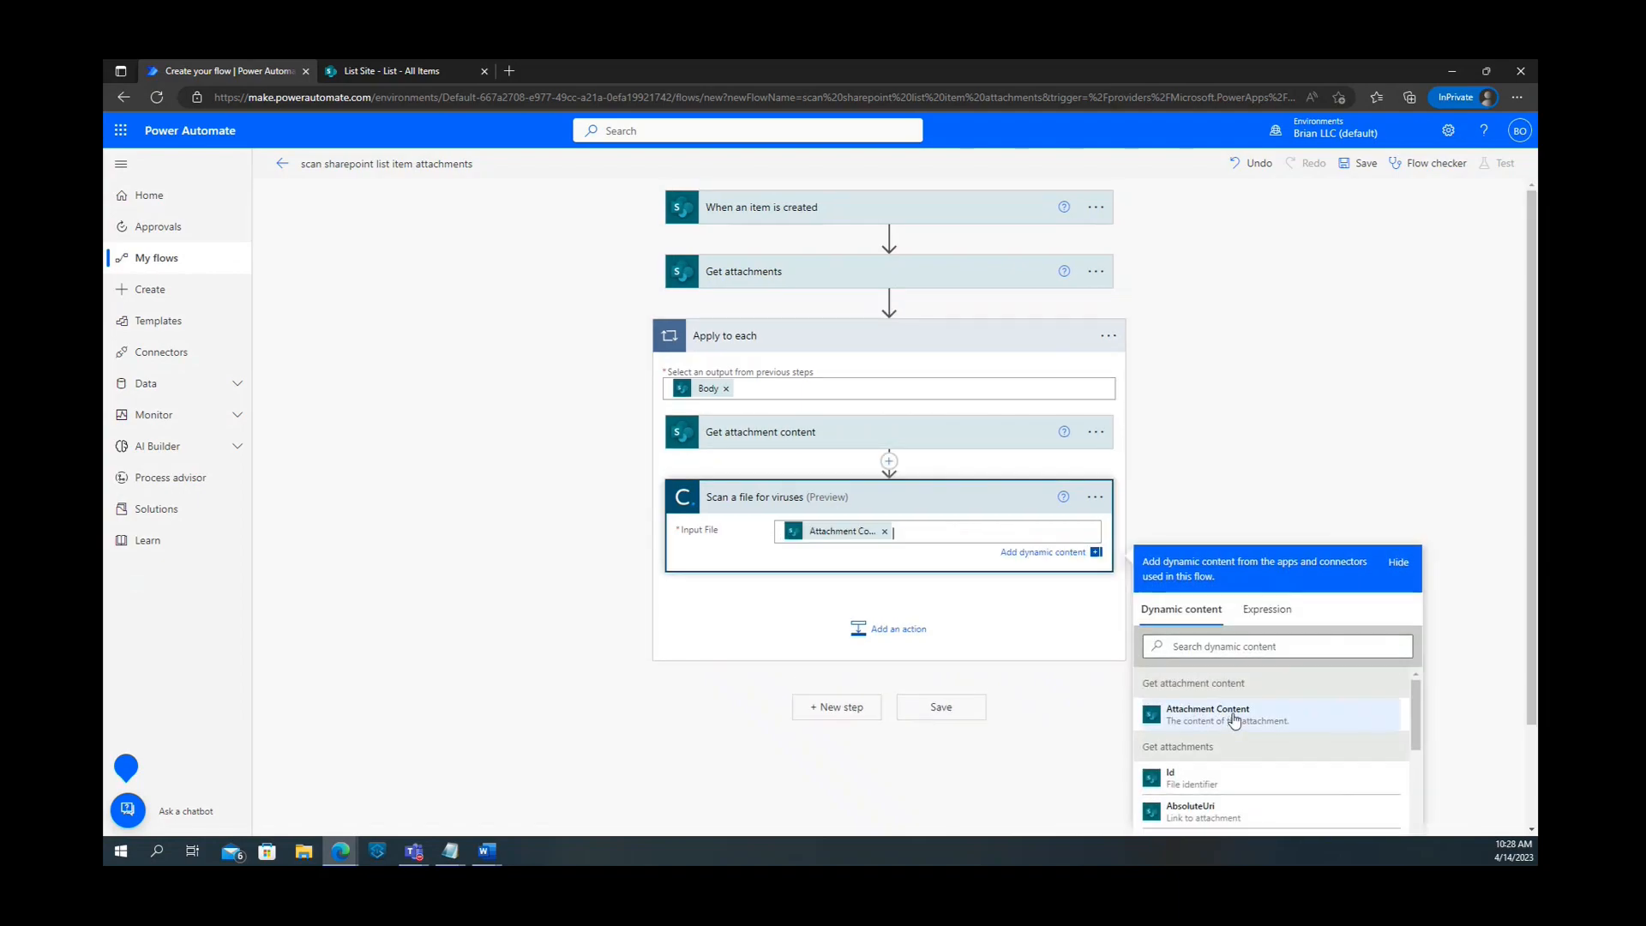
# Add a Condition control after the virus scan action inside the Apply to each loop.
pyautogui.click(1262, 463)
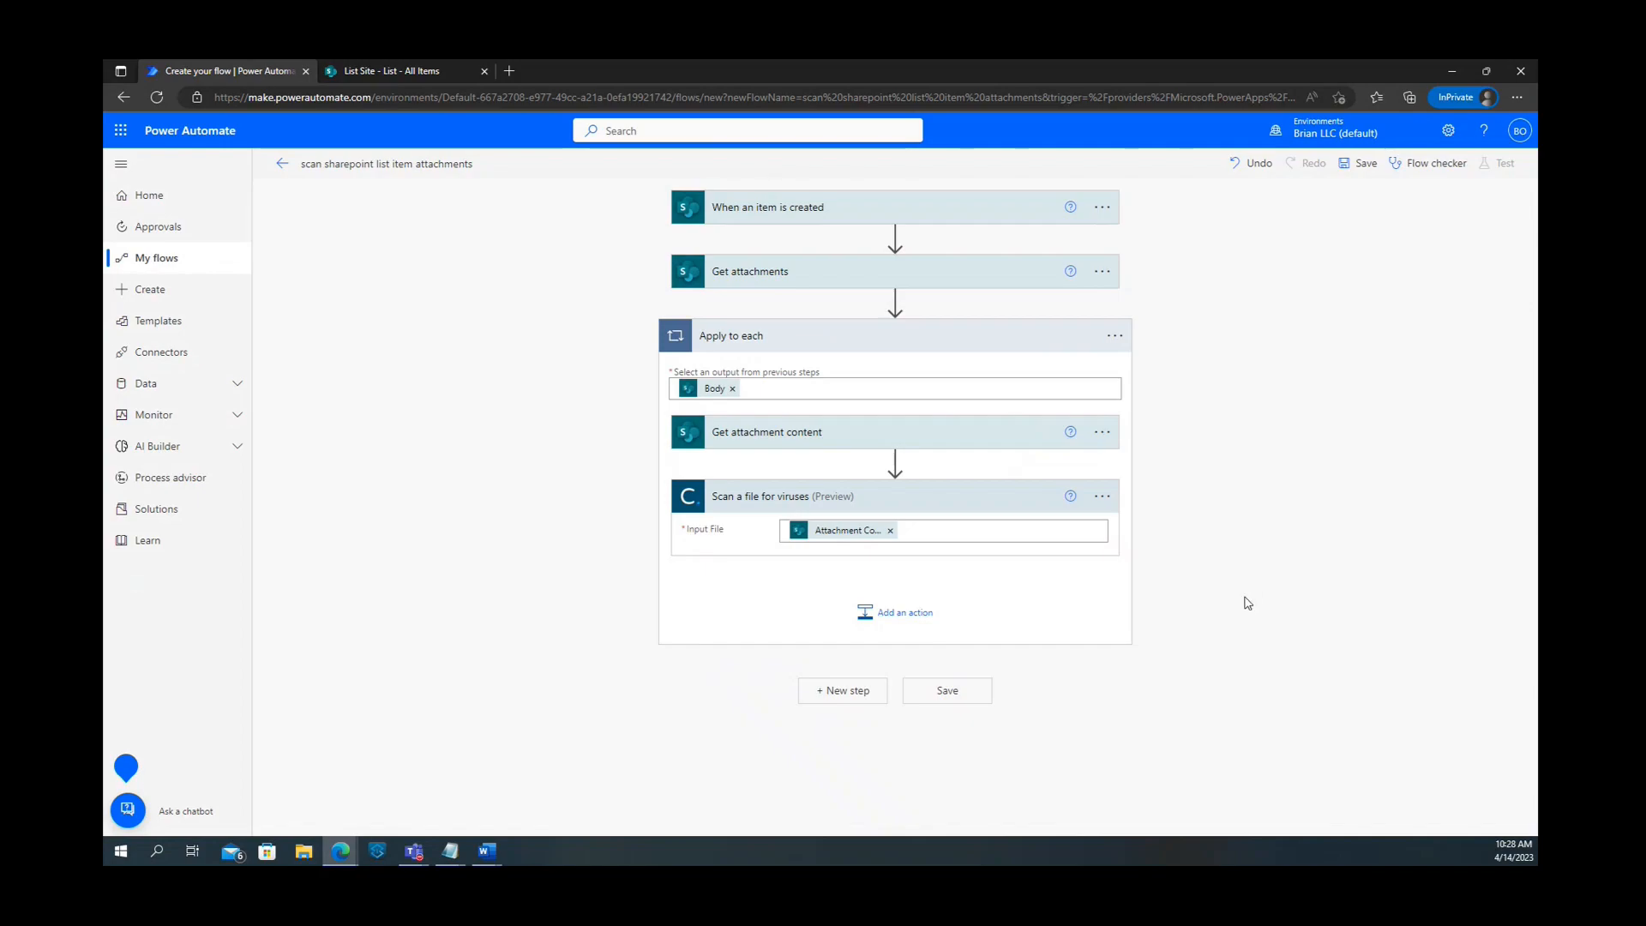
pyautogui.click(934, 622)
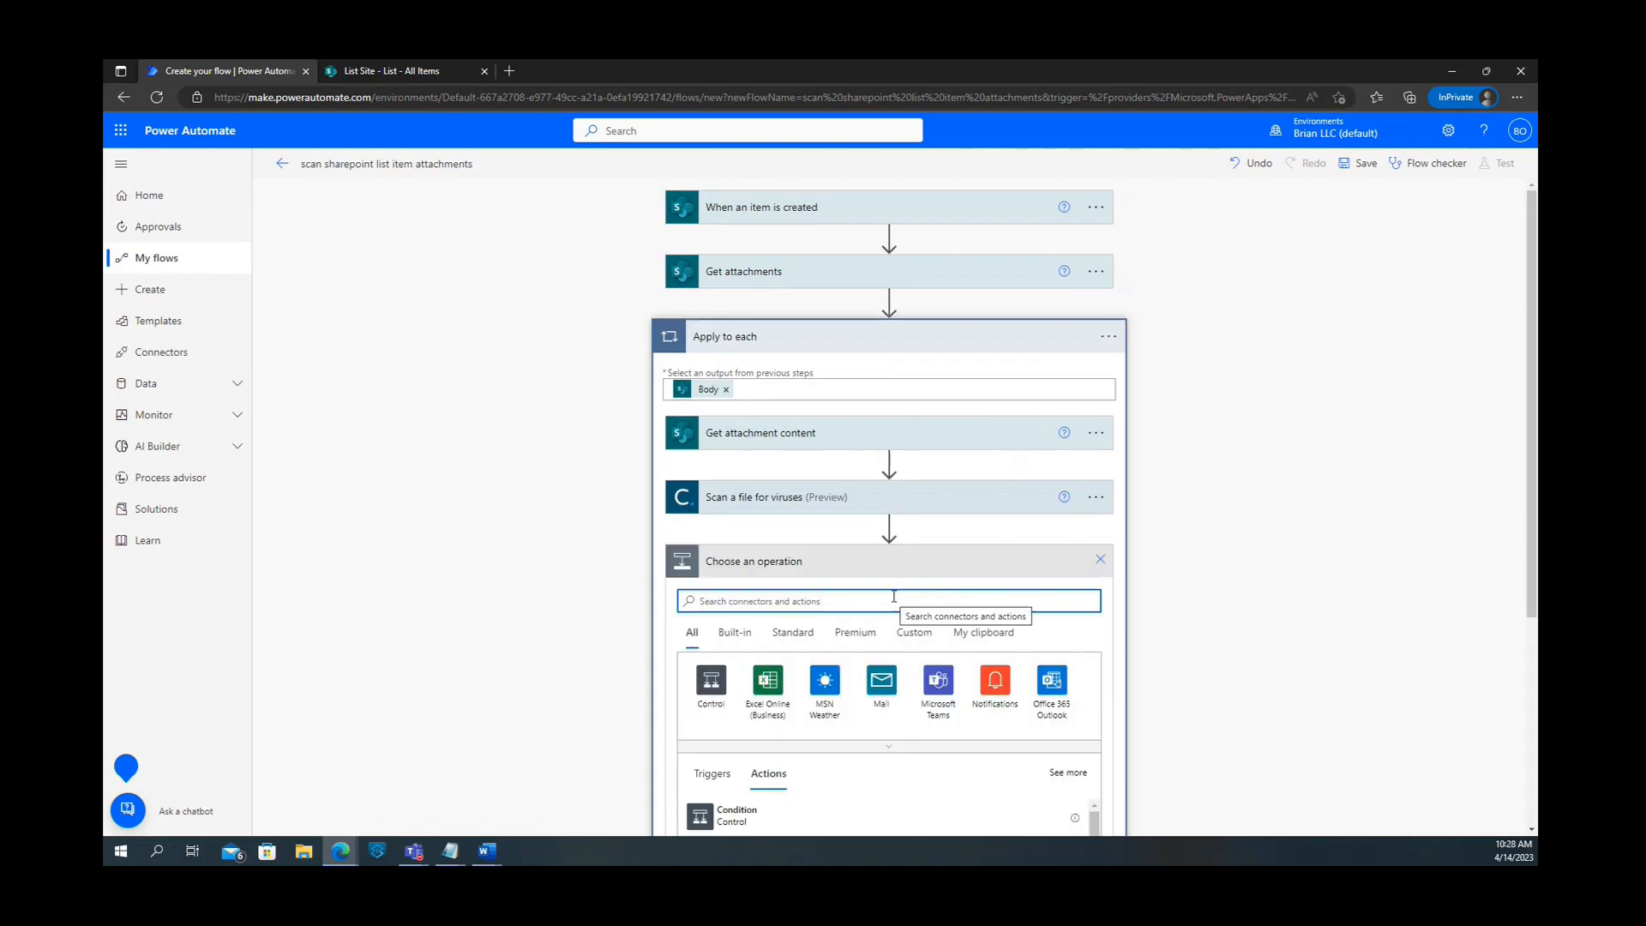
pyautogui.write('condition')
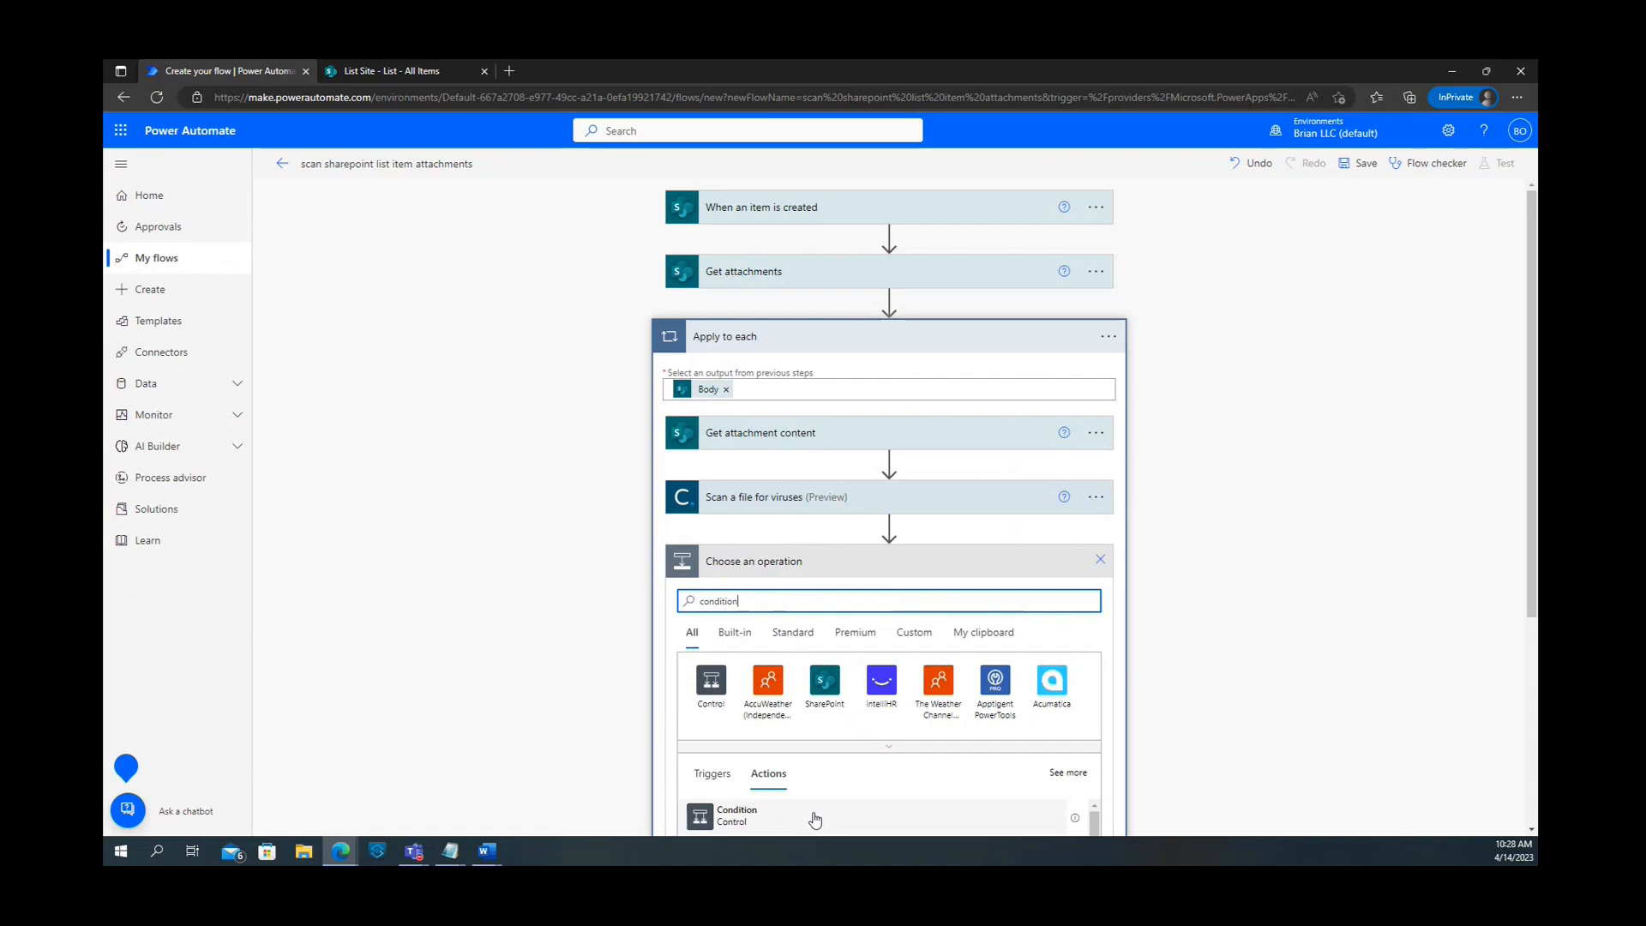
pyautogui.click(815, 820)
pyautogui.scroll(-2, 1112, 577)
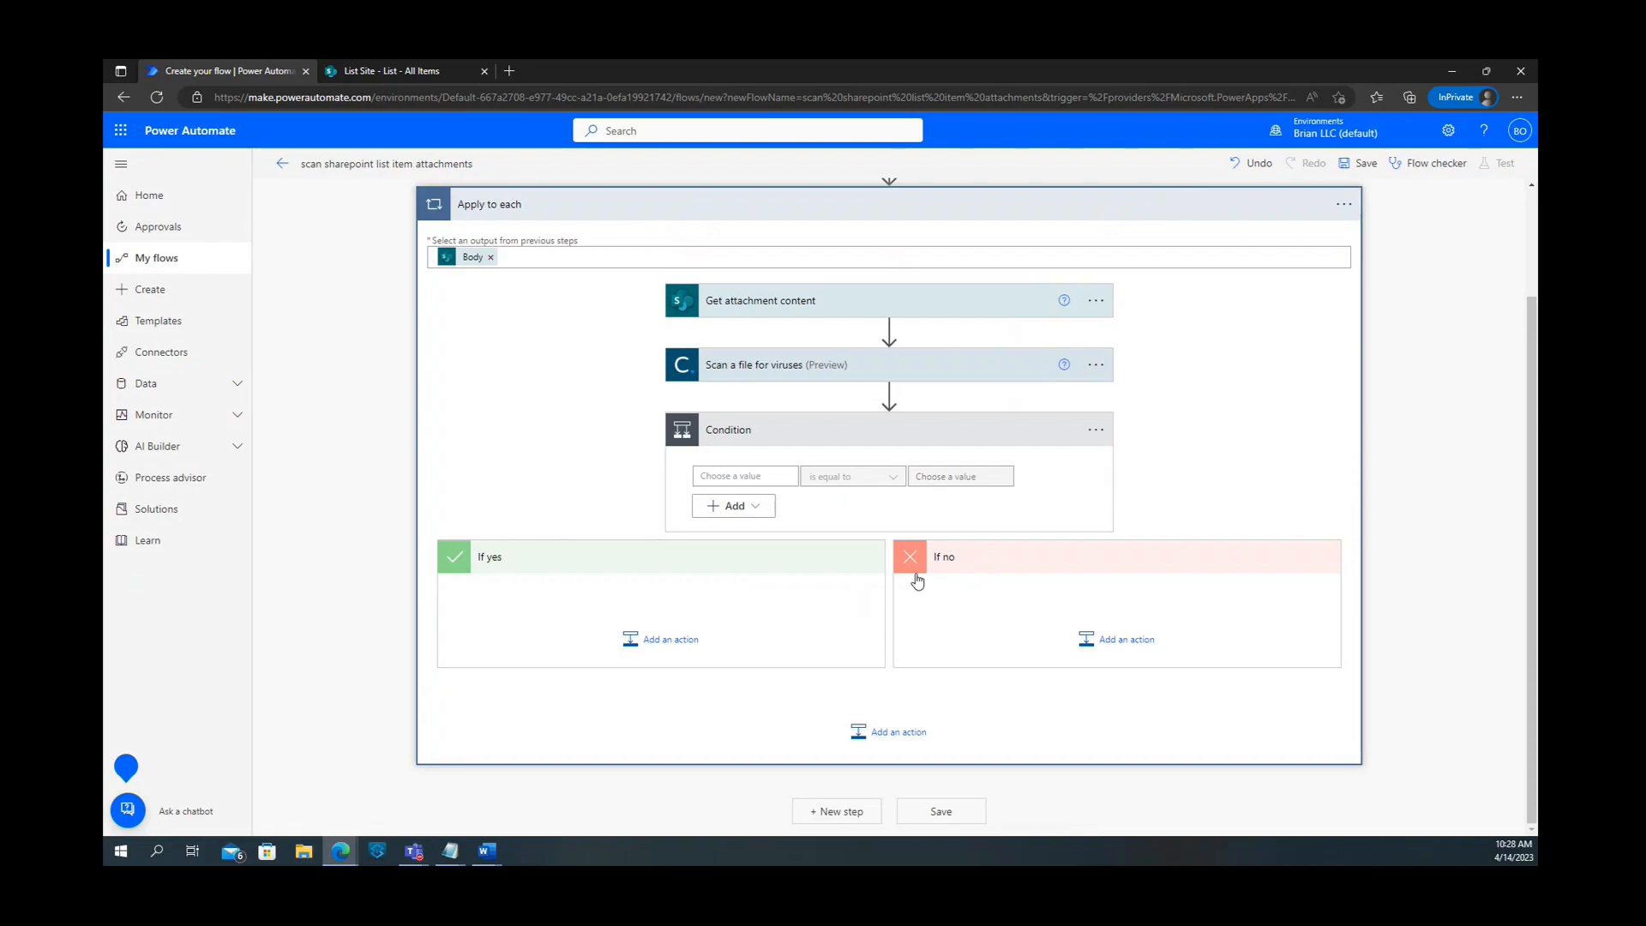
# Set the condition to check that the virus scan's CleanResult is equal to false.
pyautogui.click(761, 478)
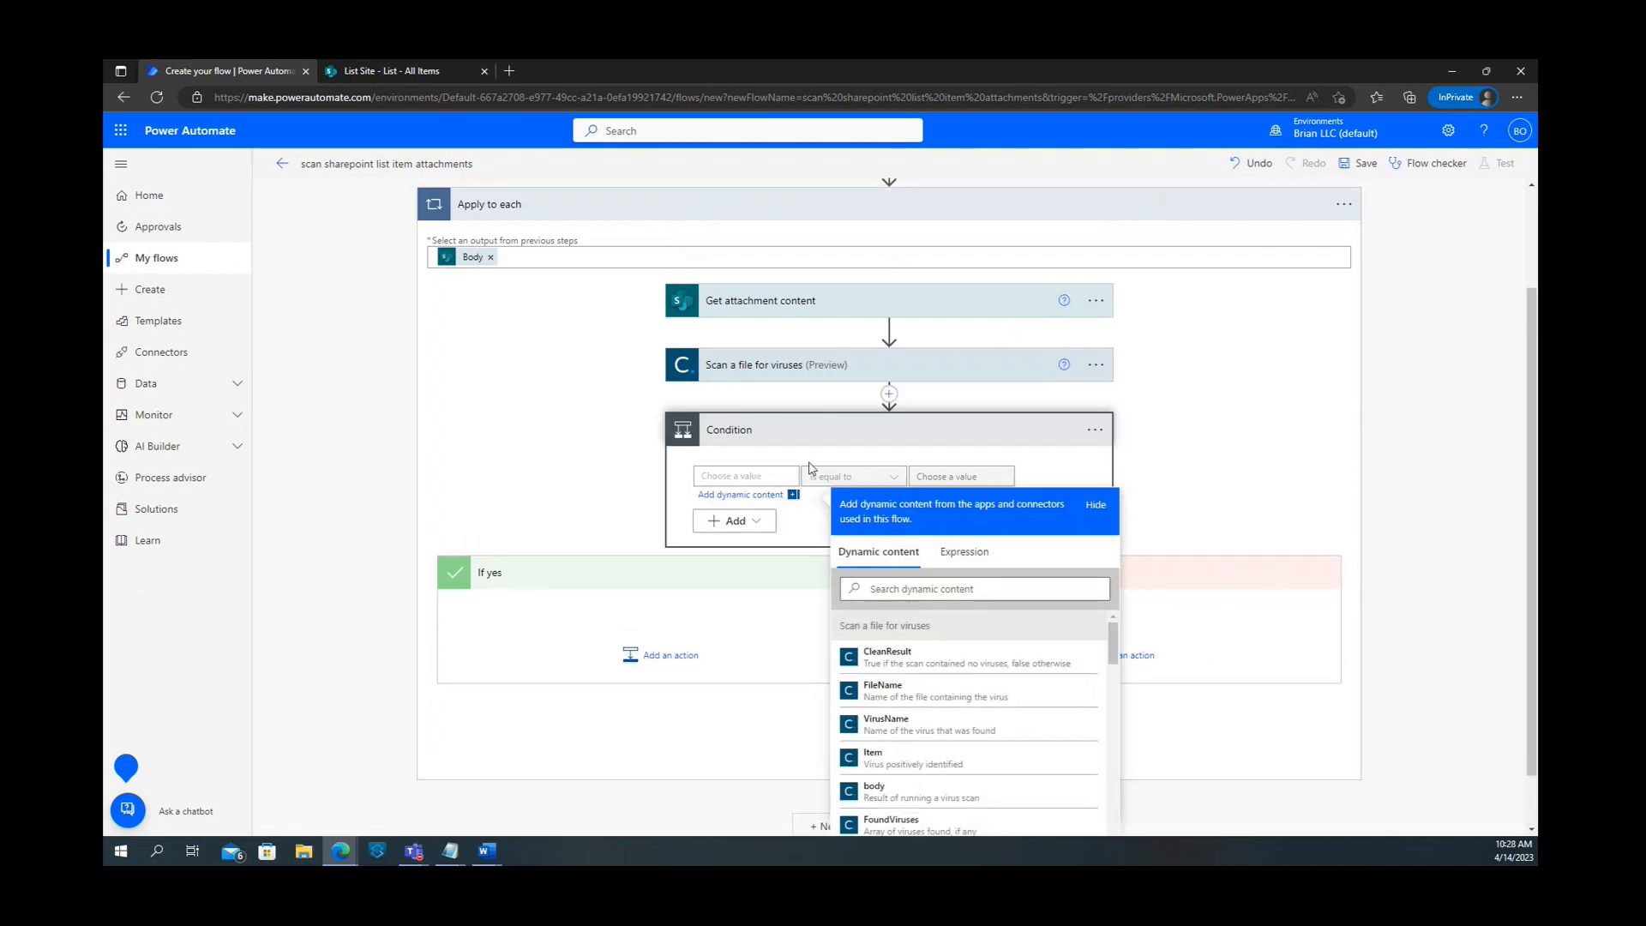
pyautogui.click(946, 668)
pyautogui.click(1237, 500)
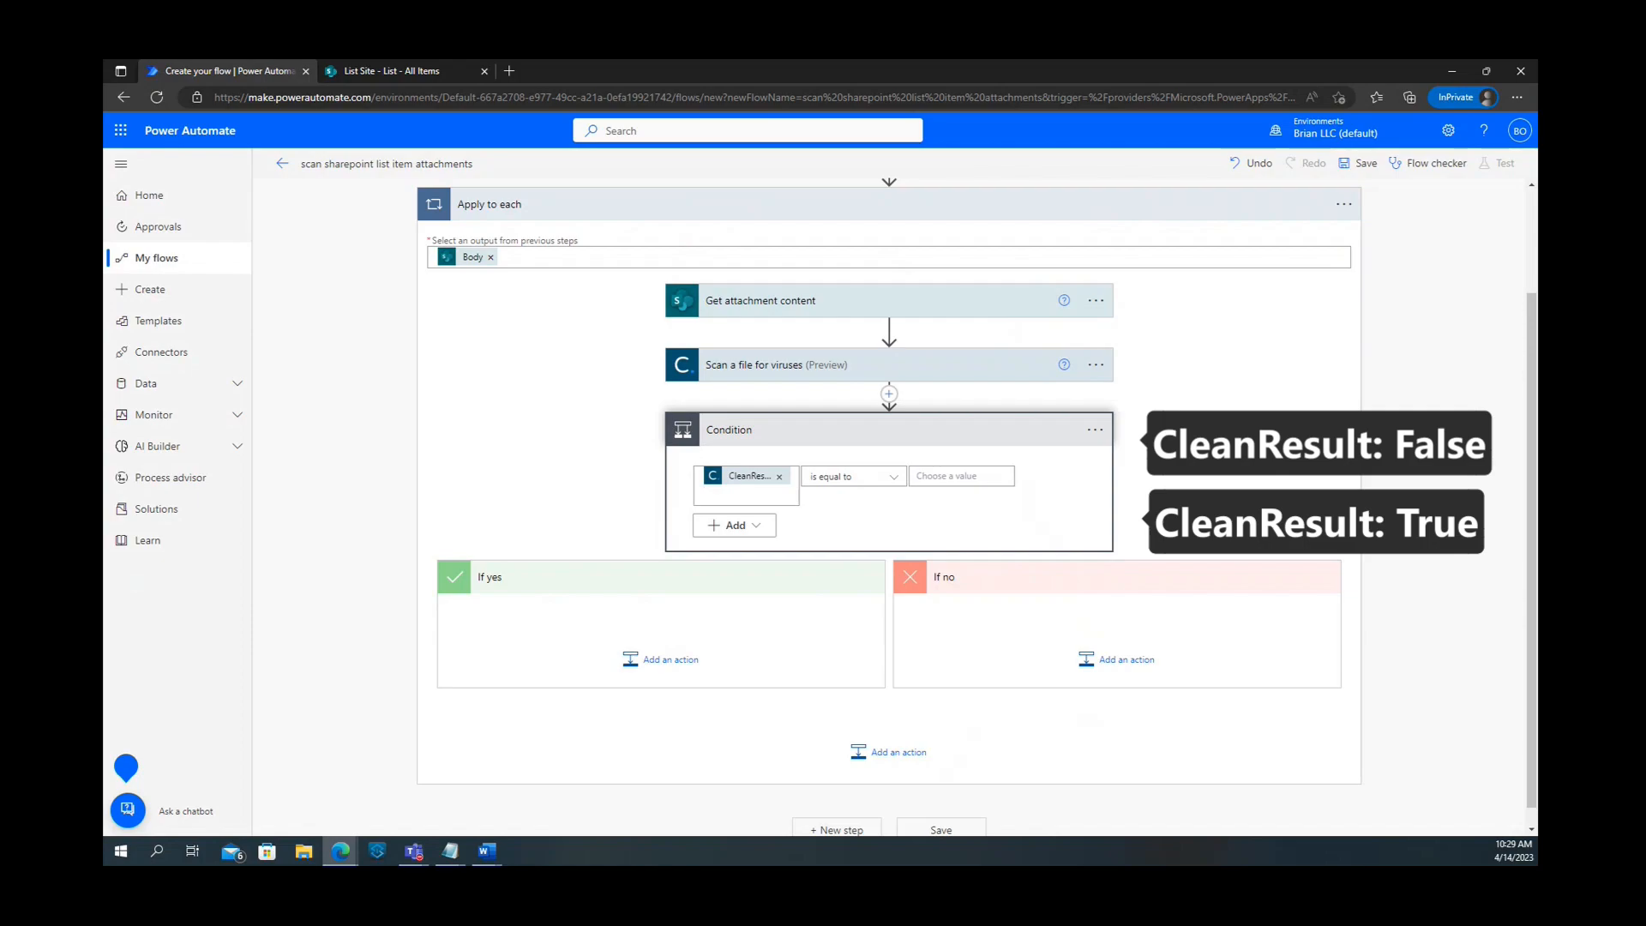
pyautogui.click(988, 478)
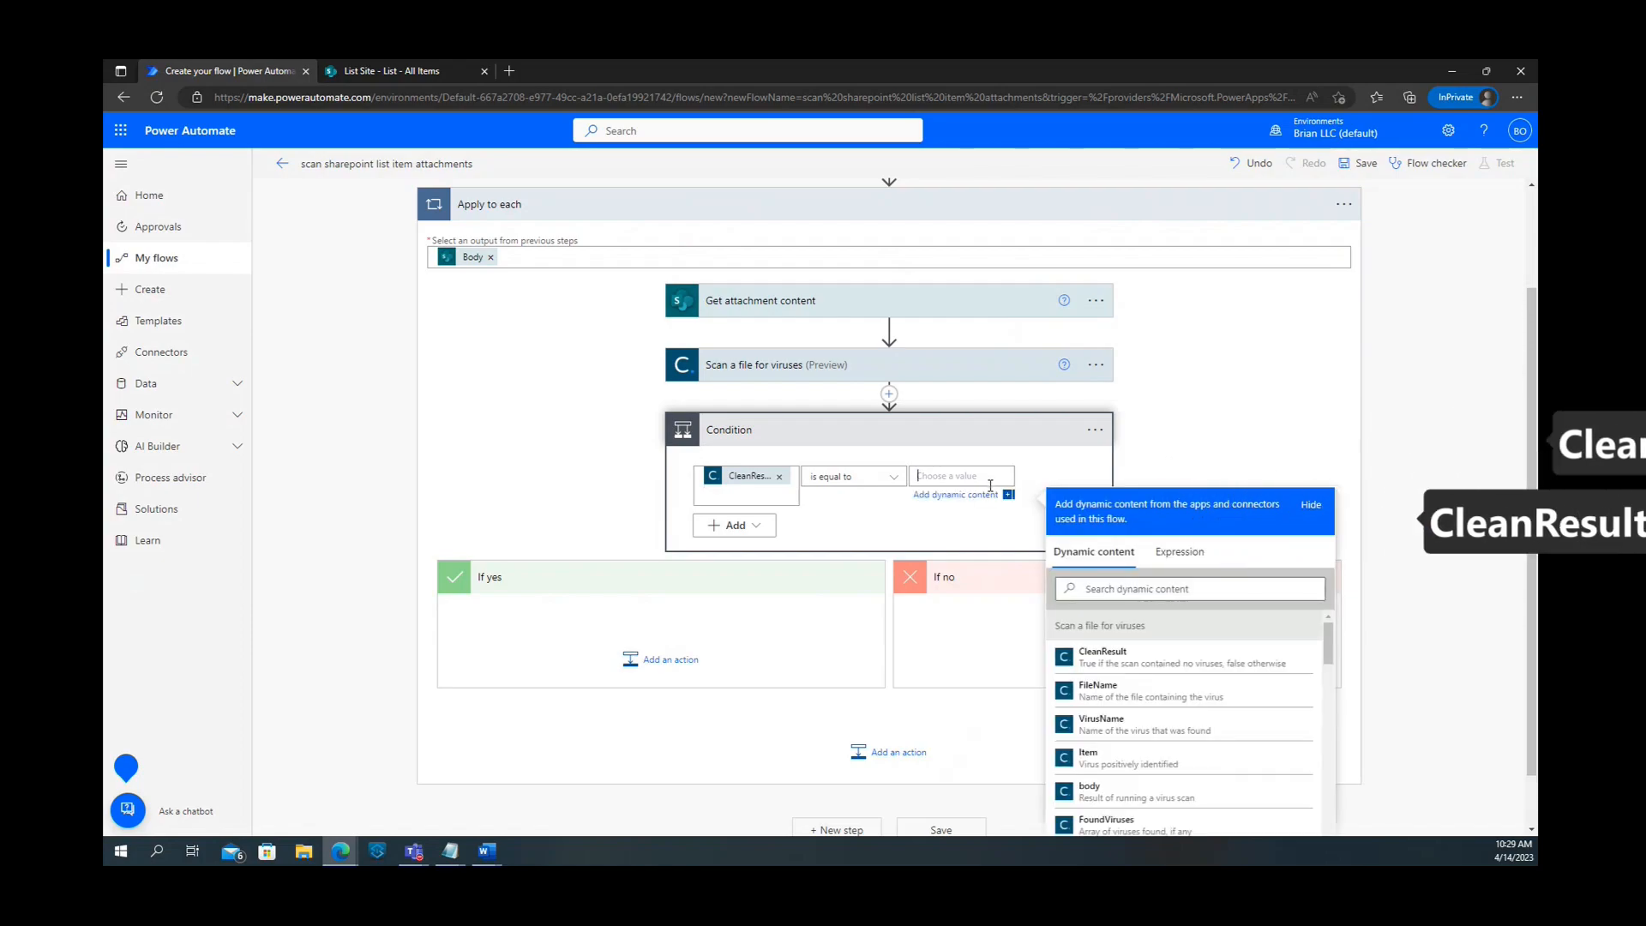
pyautogui.write('false')
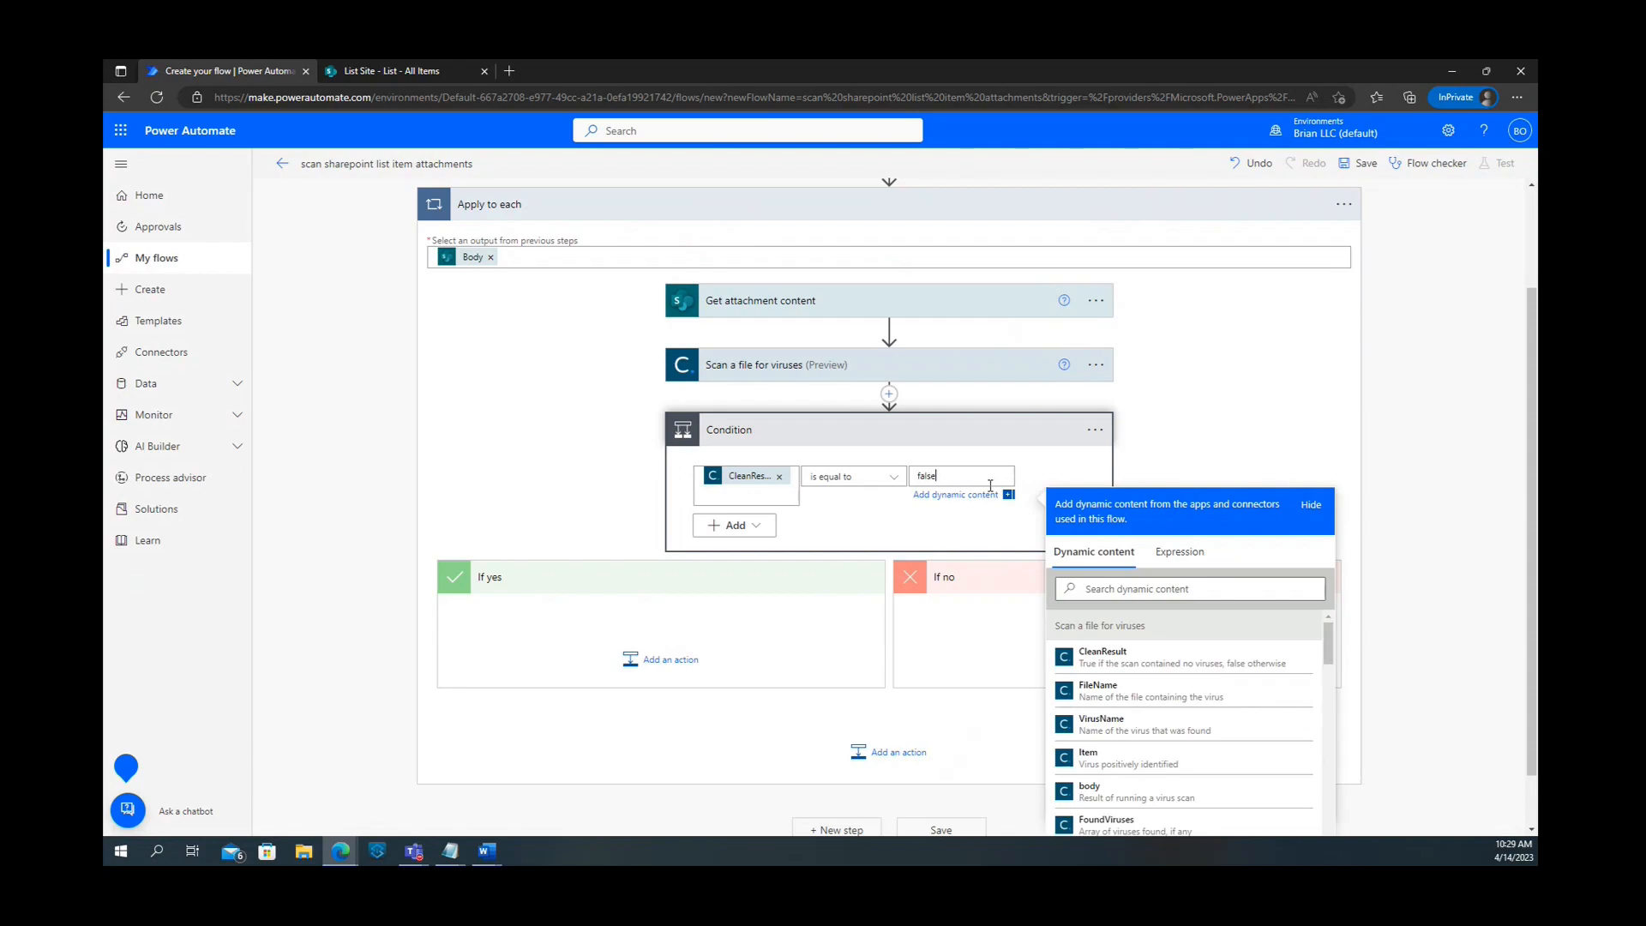
pyautogui.click(1264, 428)
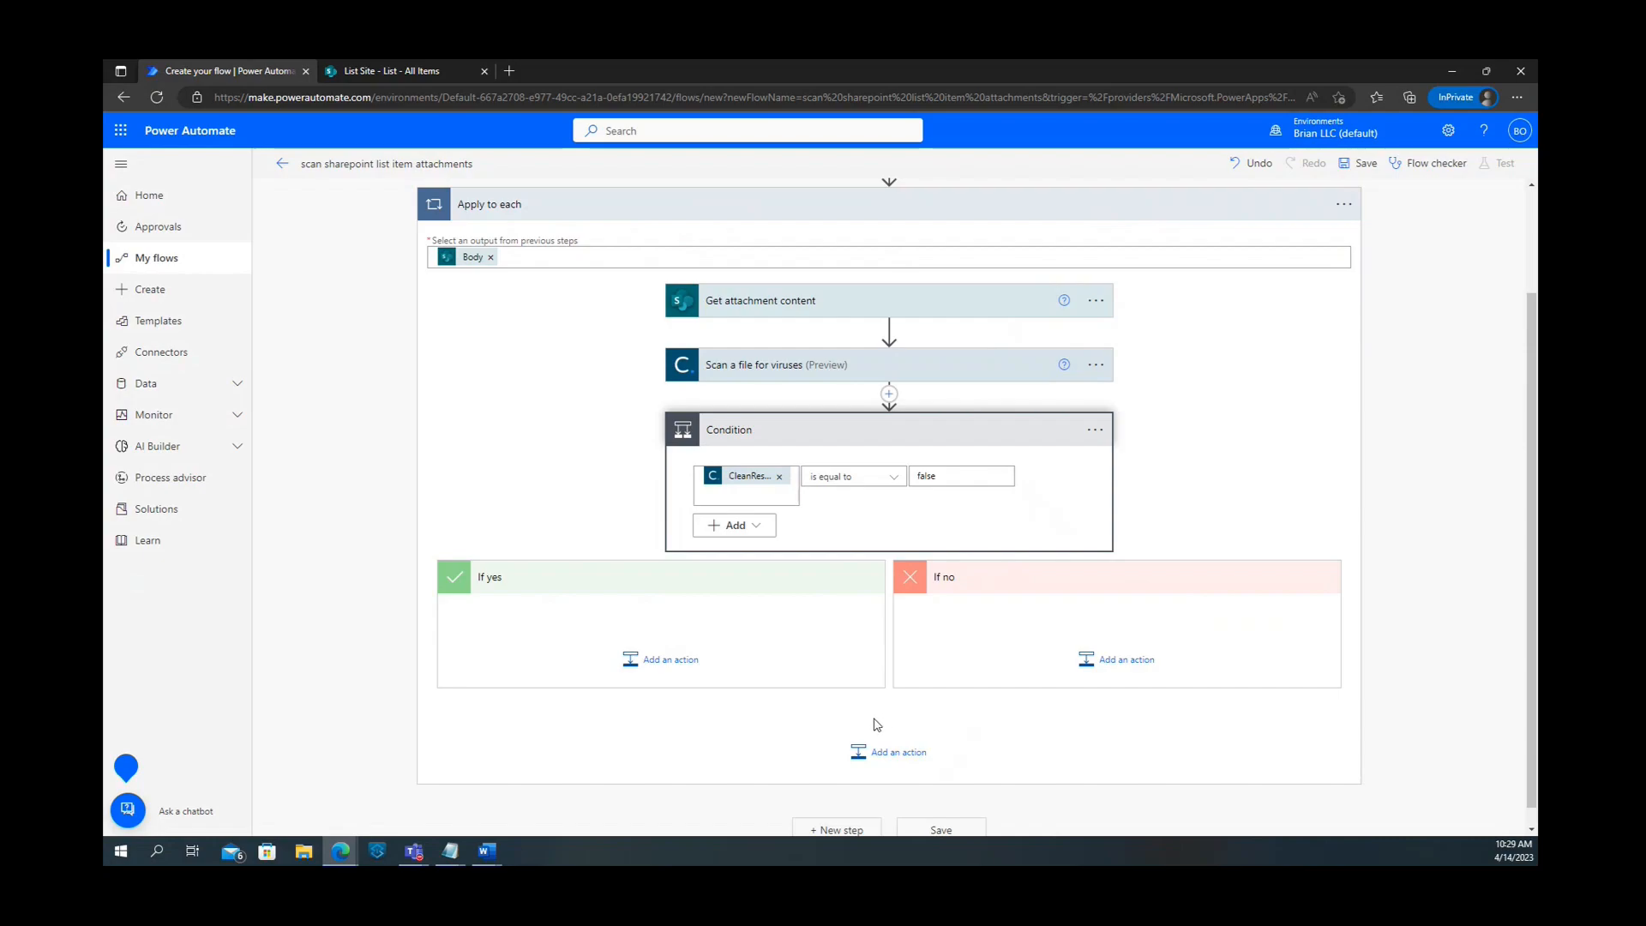
# Add the SharePoint "Delete item" action to the condition's If yes branch.
pyautogui.click(668, 661)
pyautogui.write('d')
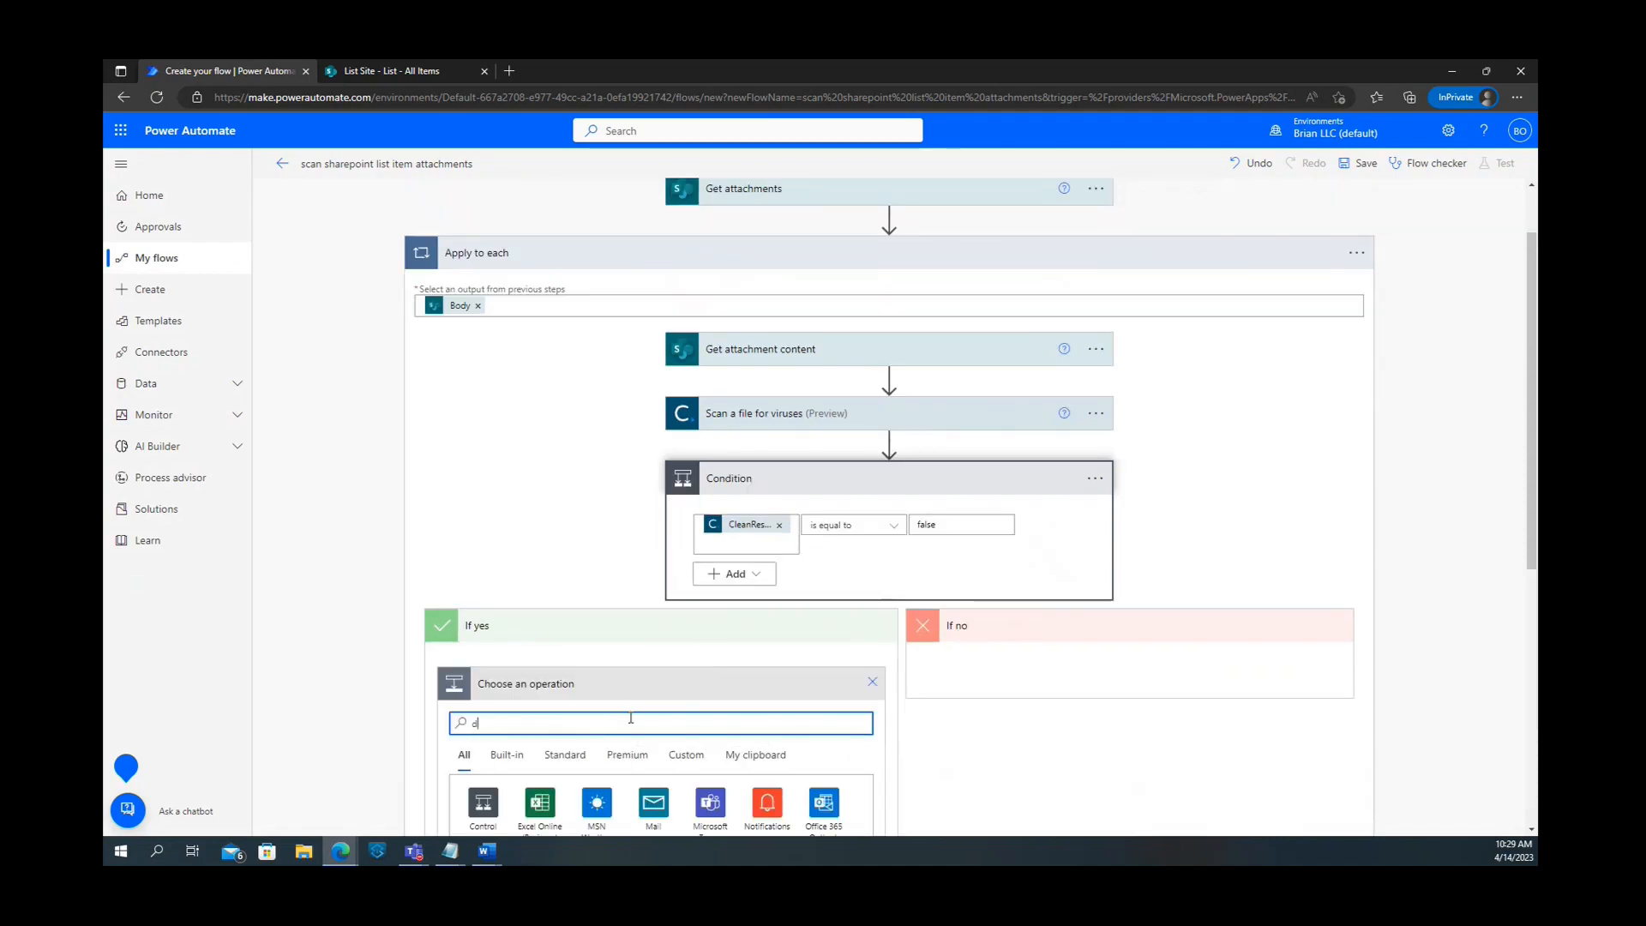
pyautogui.write('elete item')
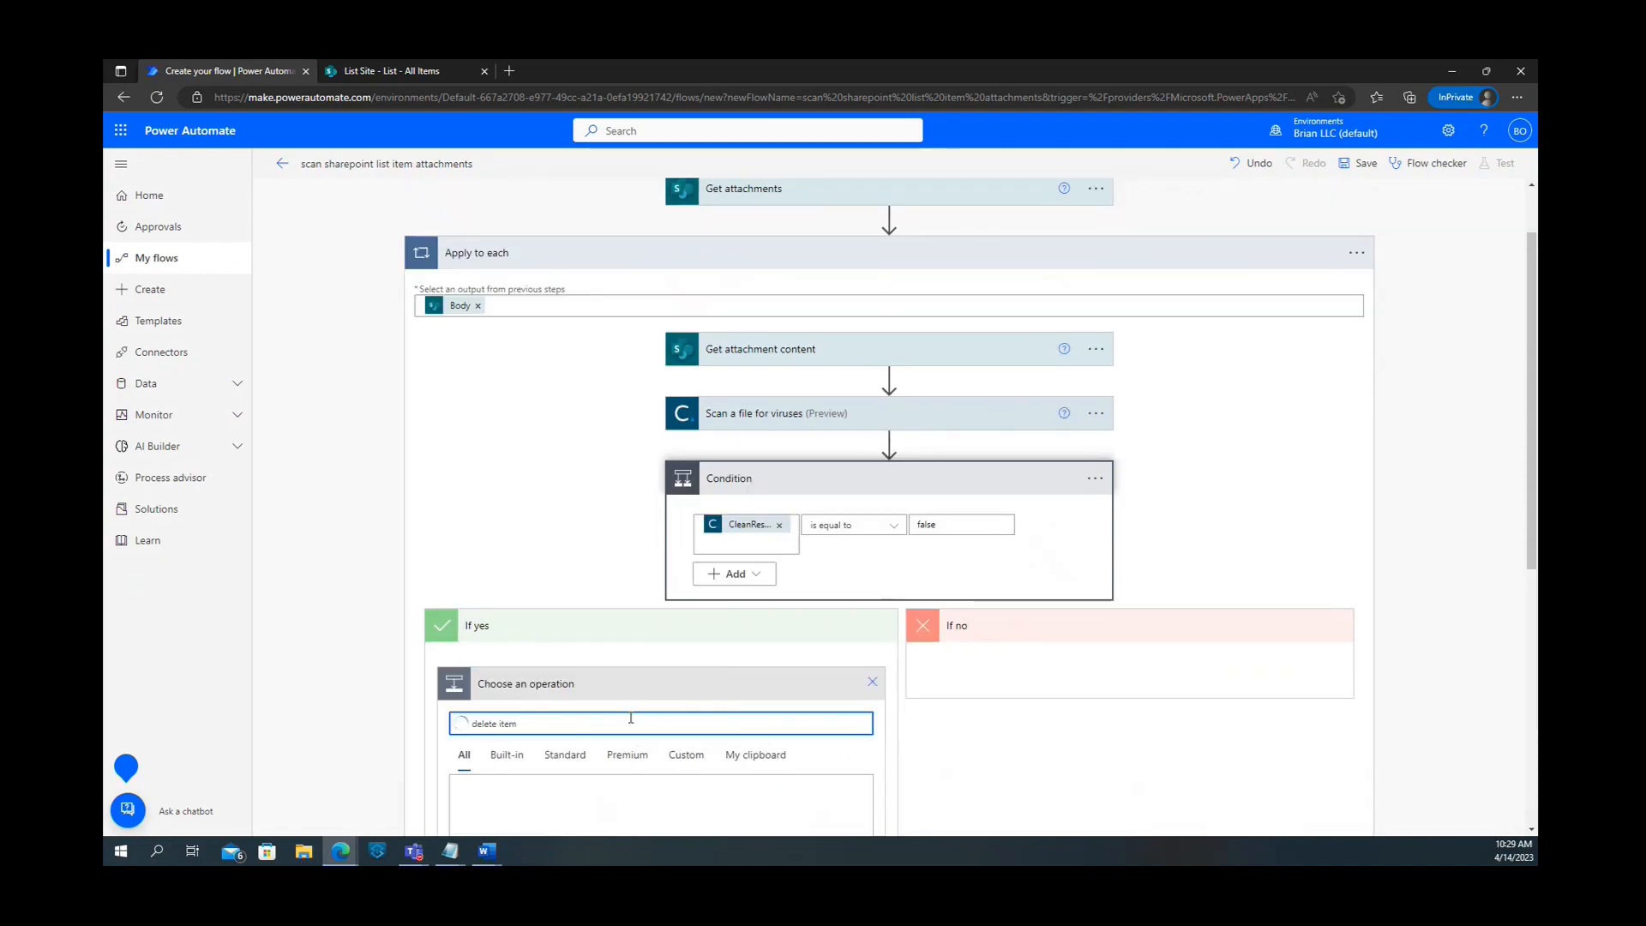
pyautogui.scroll(-3, 632, 720)
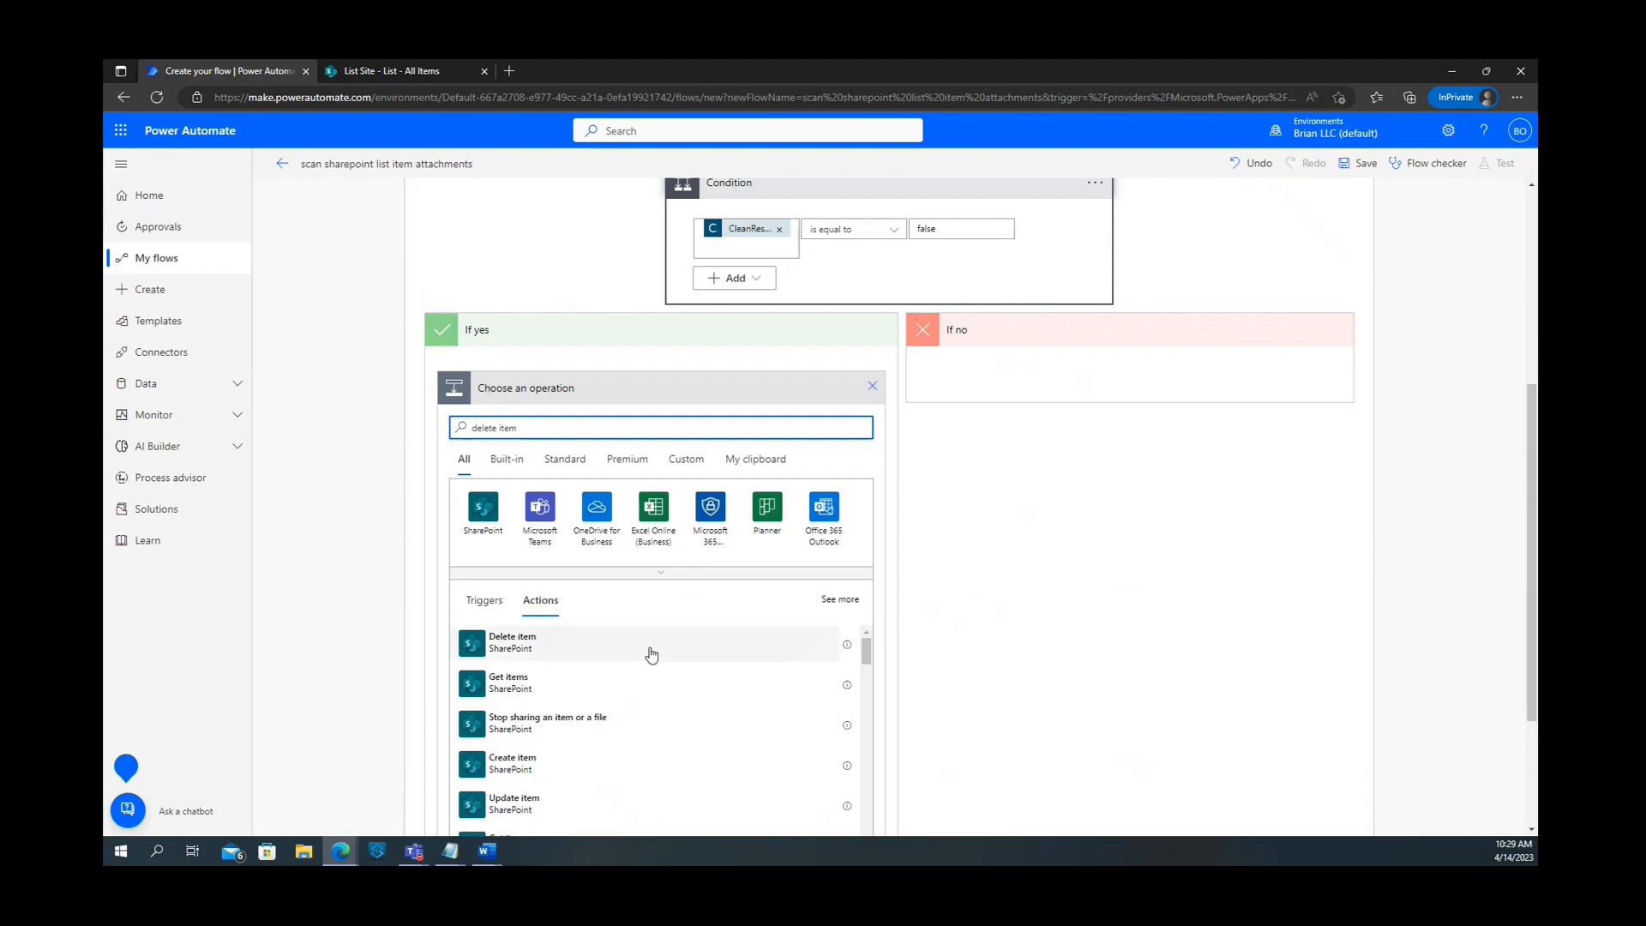
pyautogui.click(540, 653)
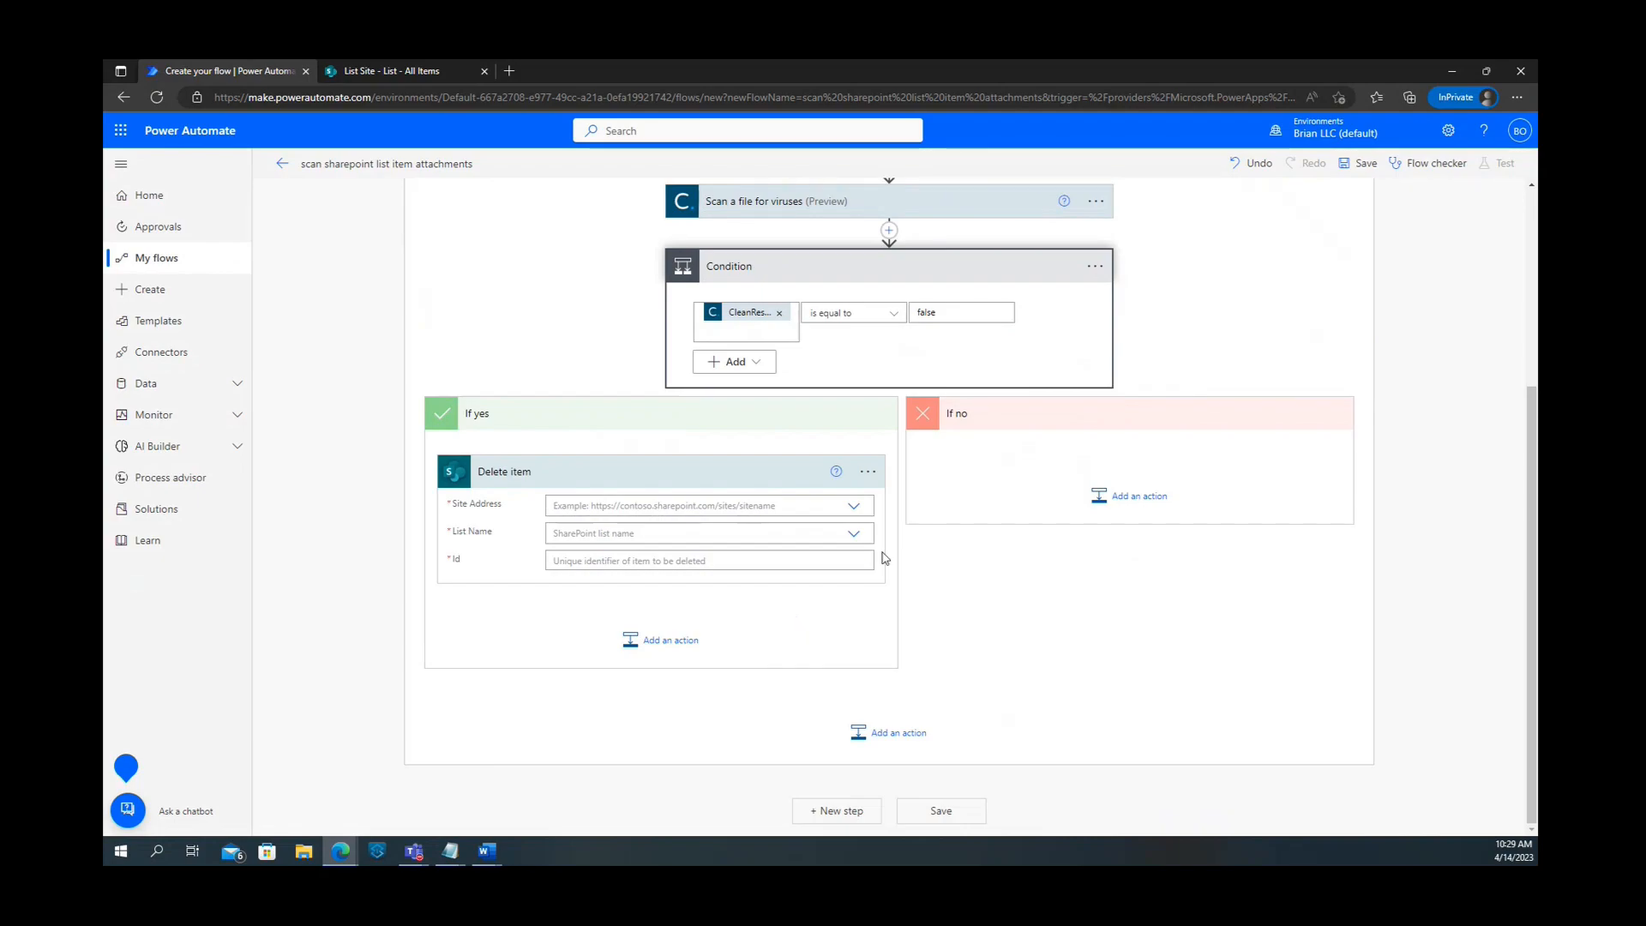
# Configure "Delete item" with site address List Site, list name List, and the trigger's ID as the item Id.
pyautogui.click(855, 507)
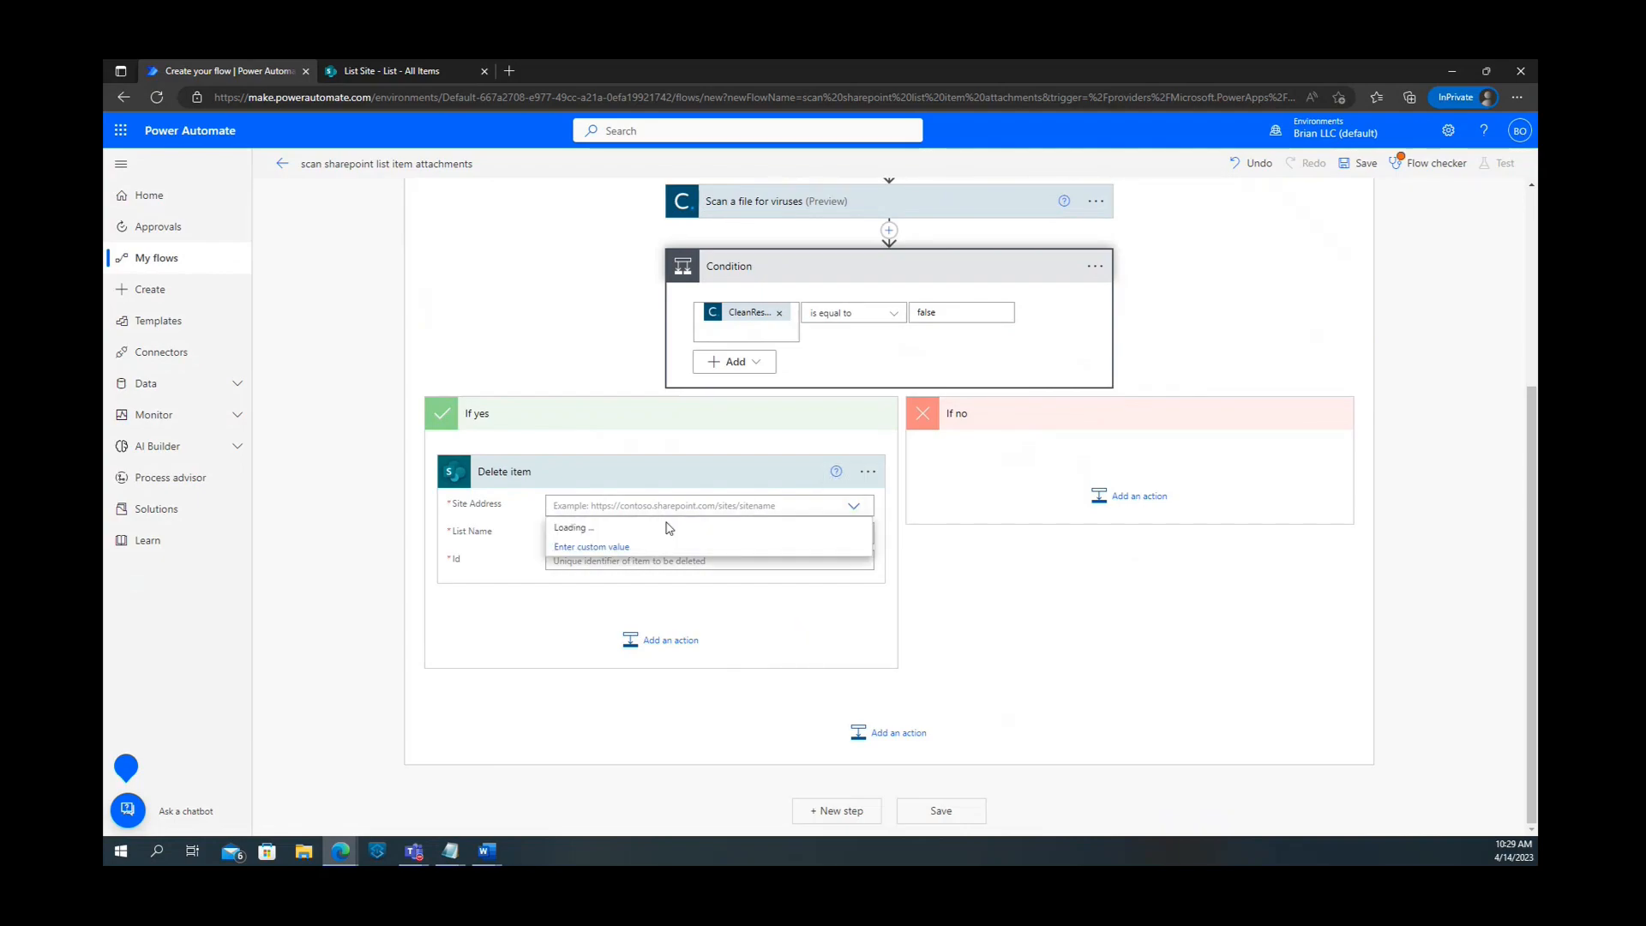
pyautogui.click(817, 548)
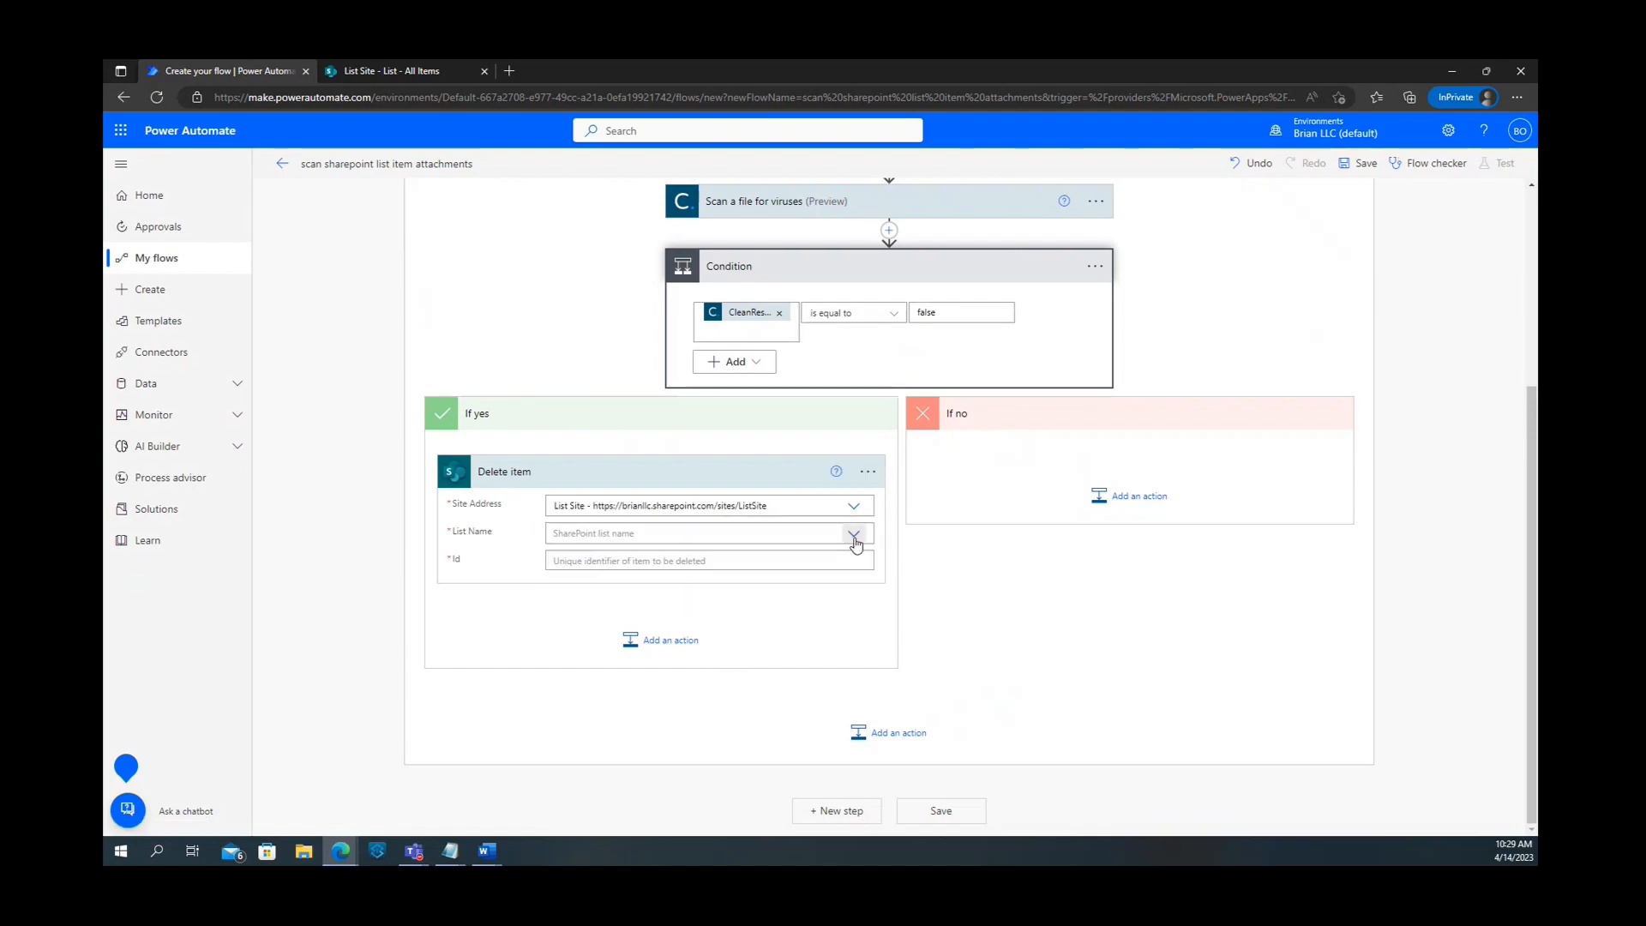
pyautogui.click(854, 534)
pyautogui.click(597, 559)
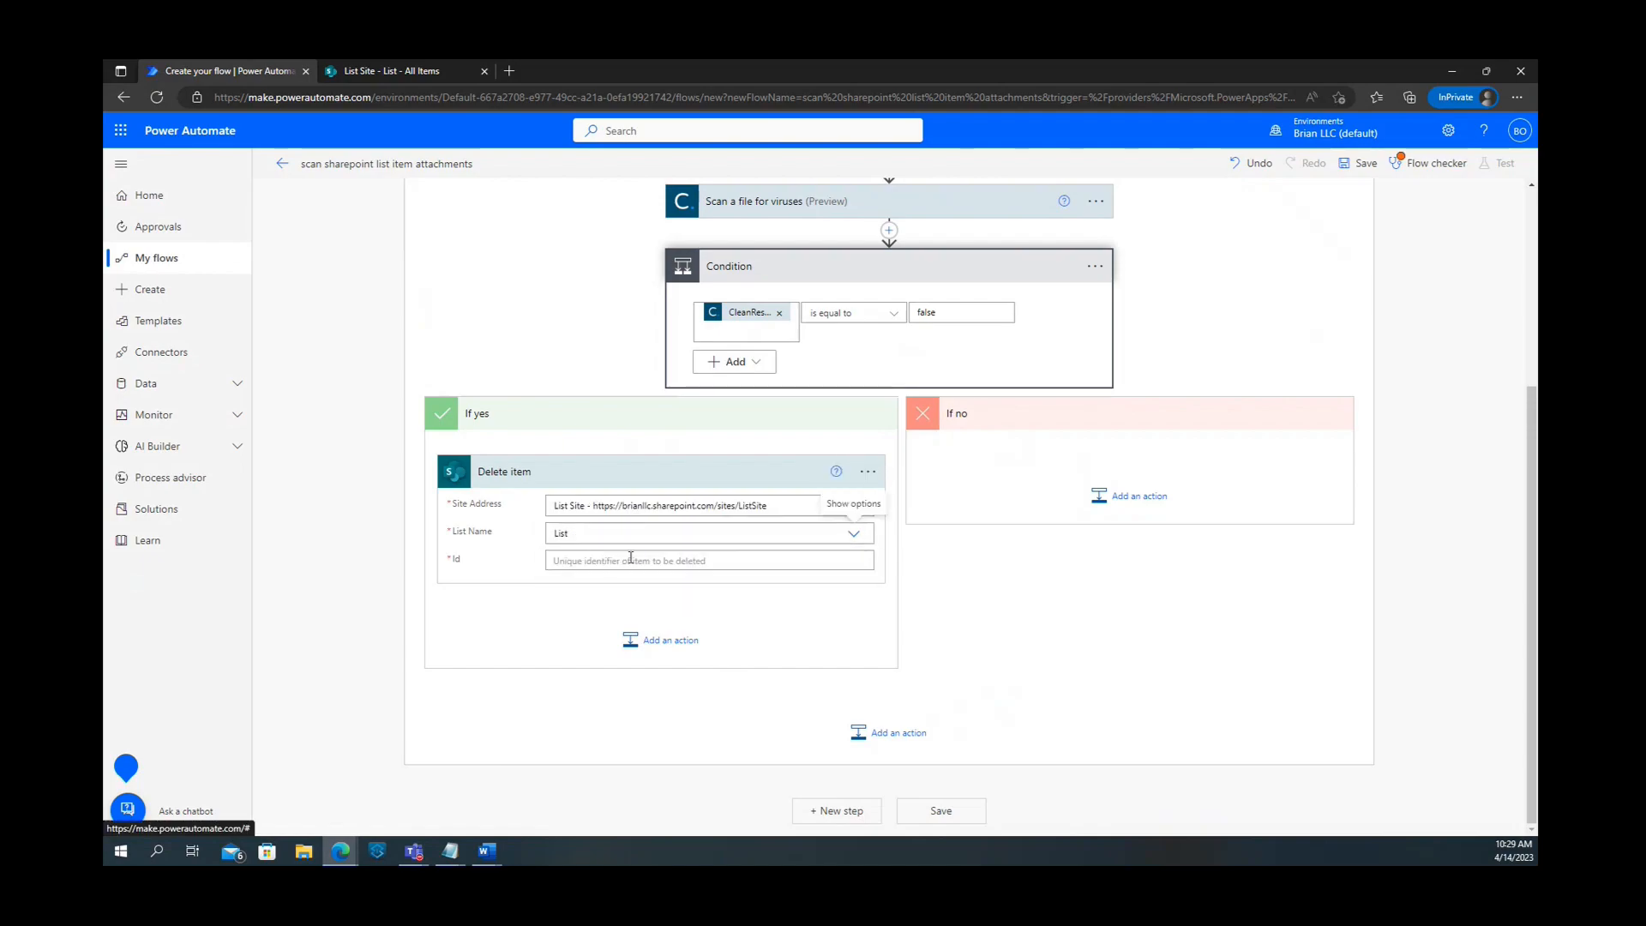
pyautogui.click(682, 562)
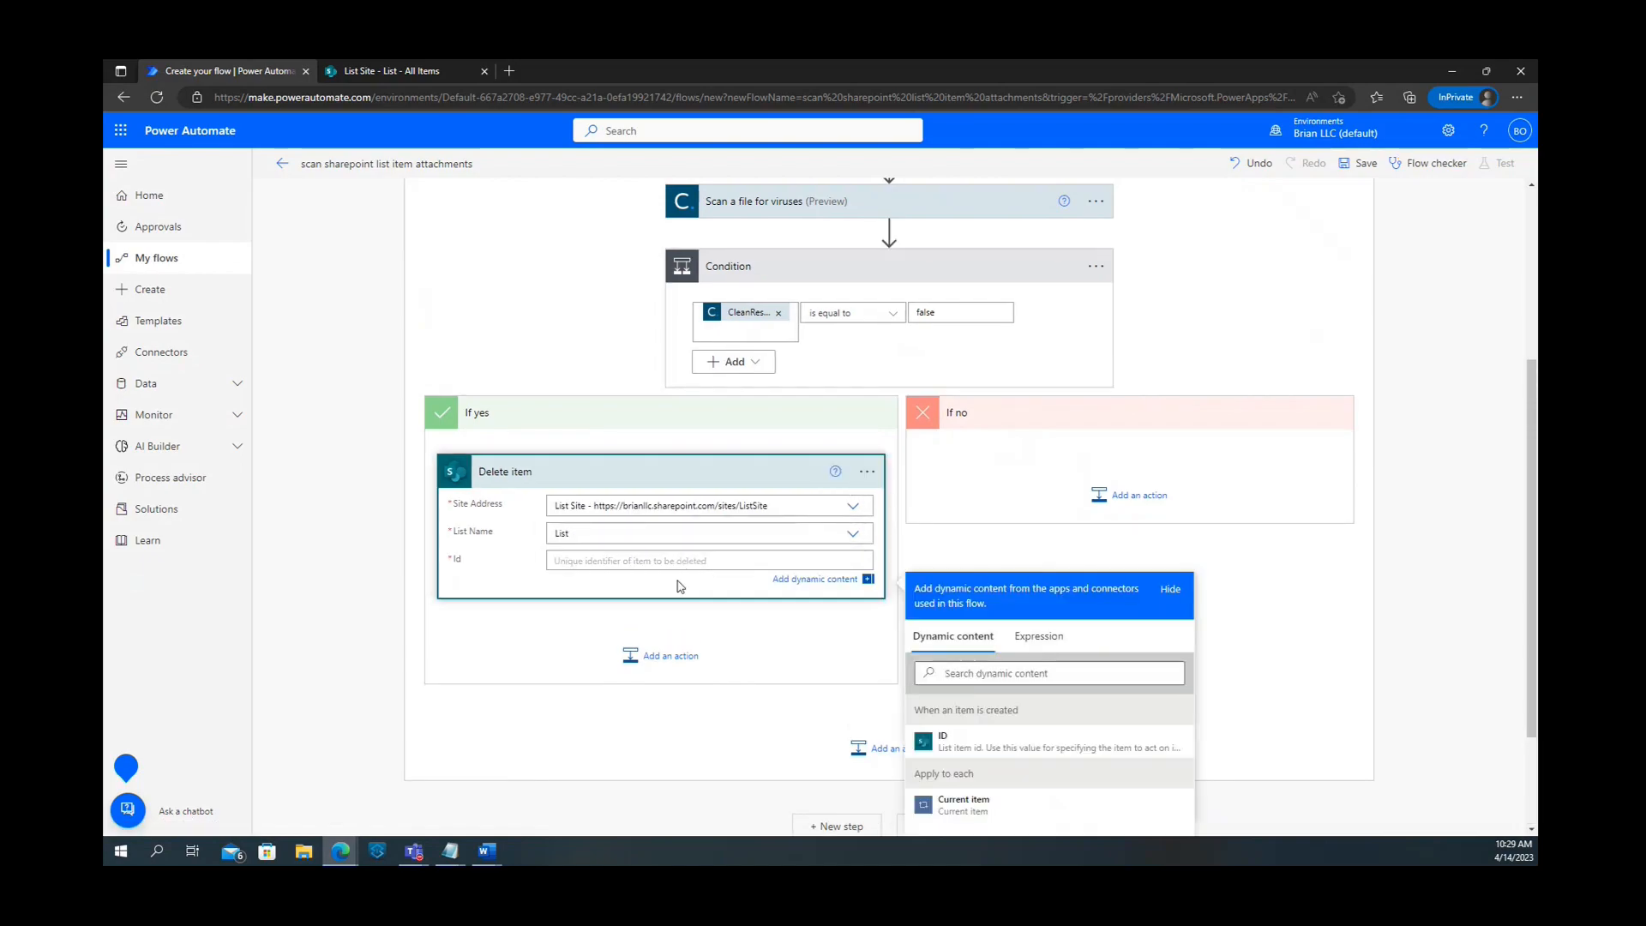
pyautogui.click(1004, 737)
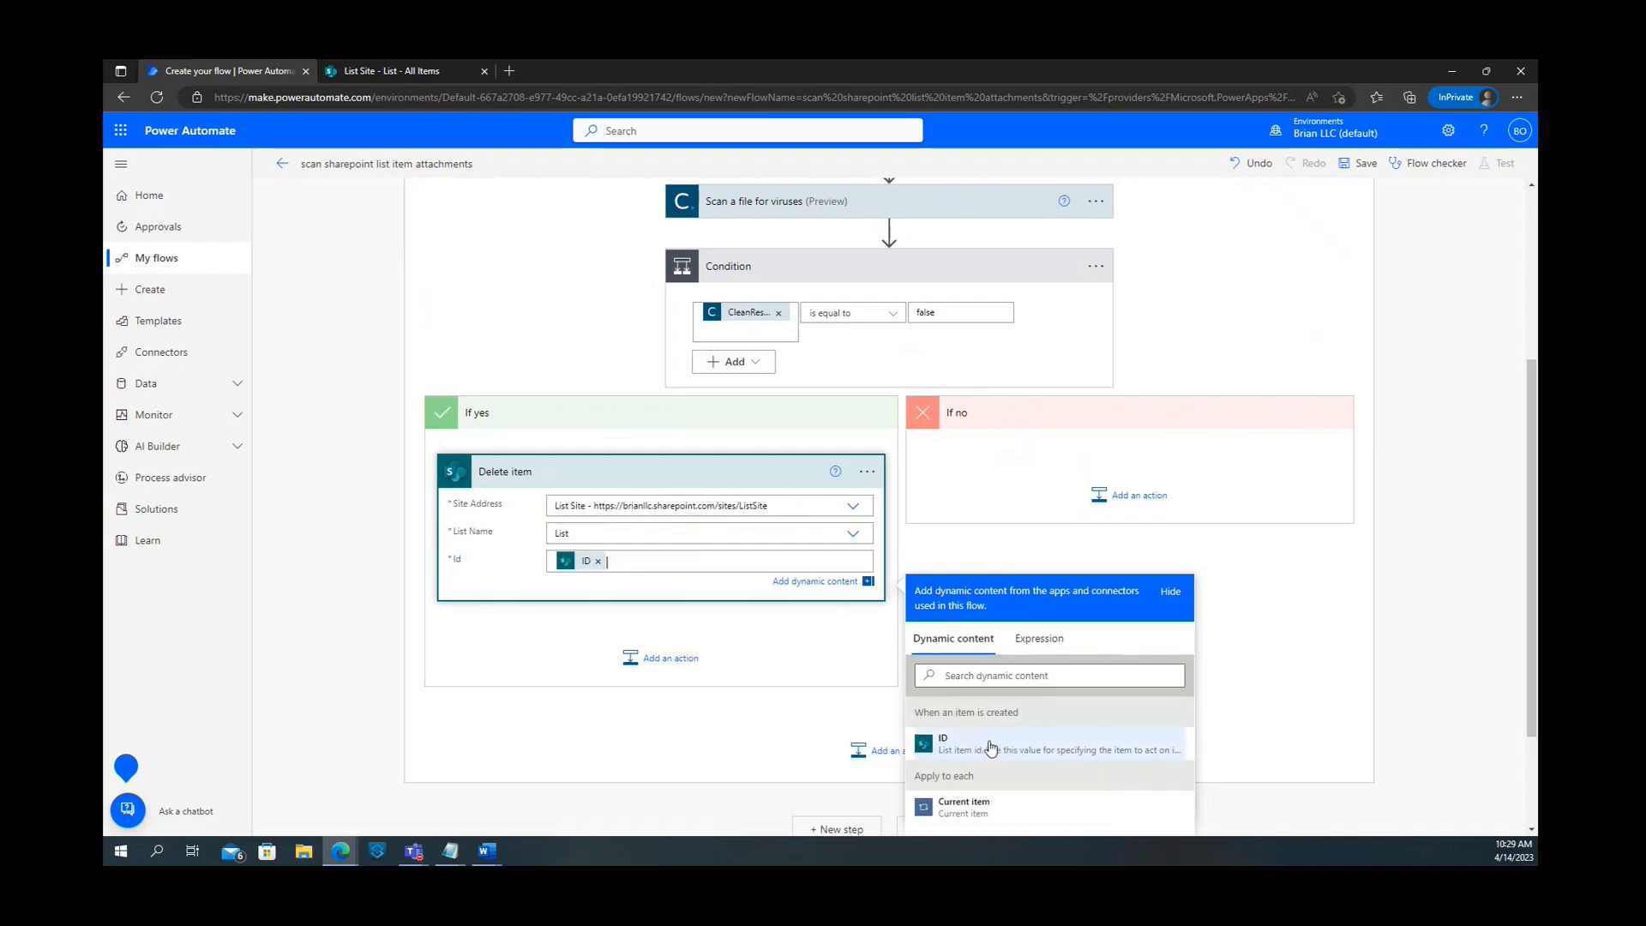
pyautogui.click(1284, 630)
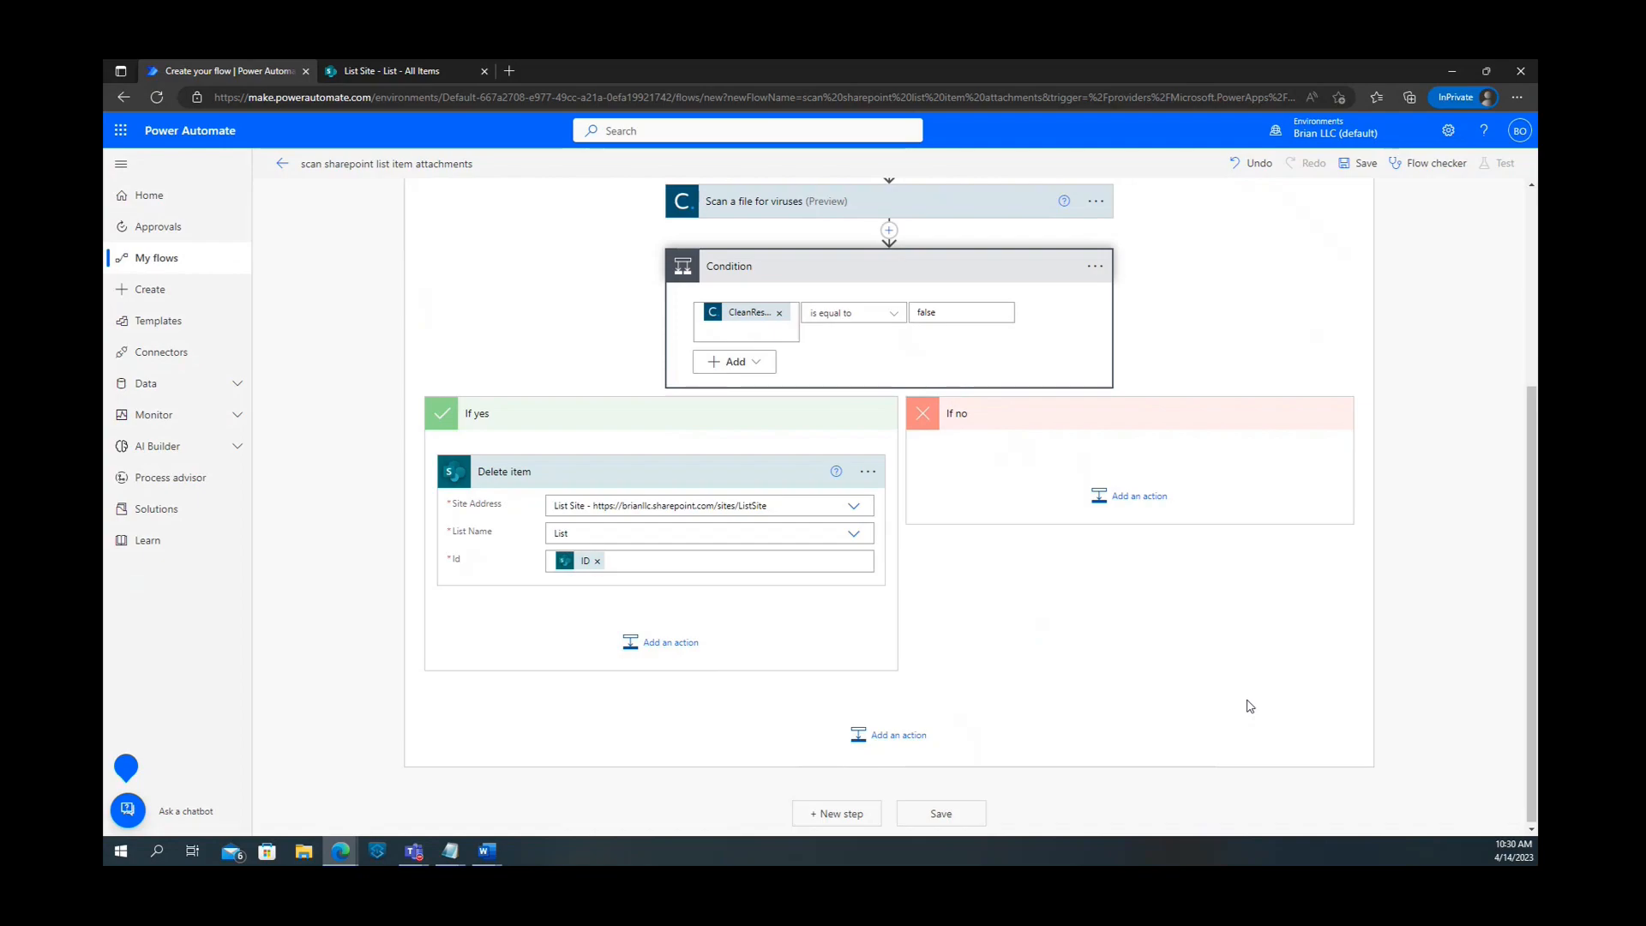
# Save the flow and start a manual test run.
pyautogui.scroll(3, 1249, 706)
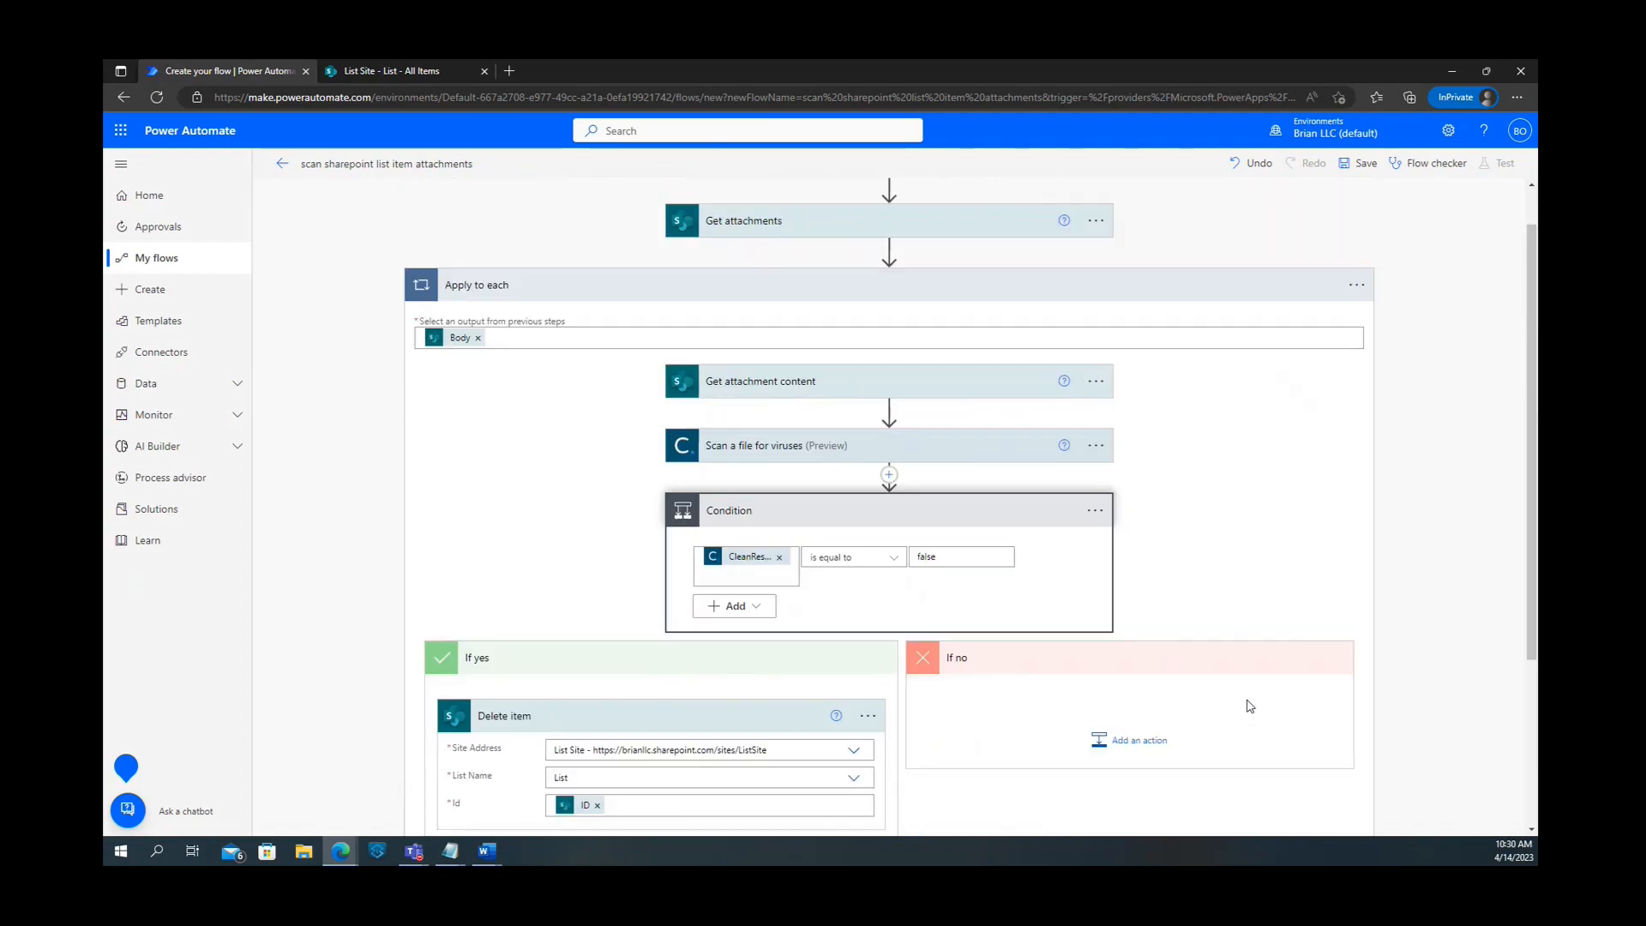
pyautogui.scroll(-2, 1249, 706)
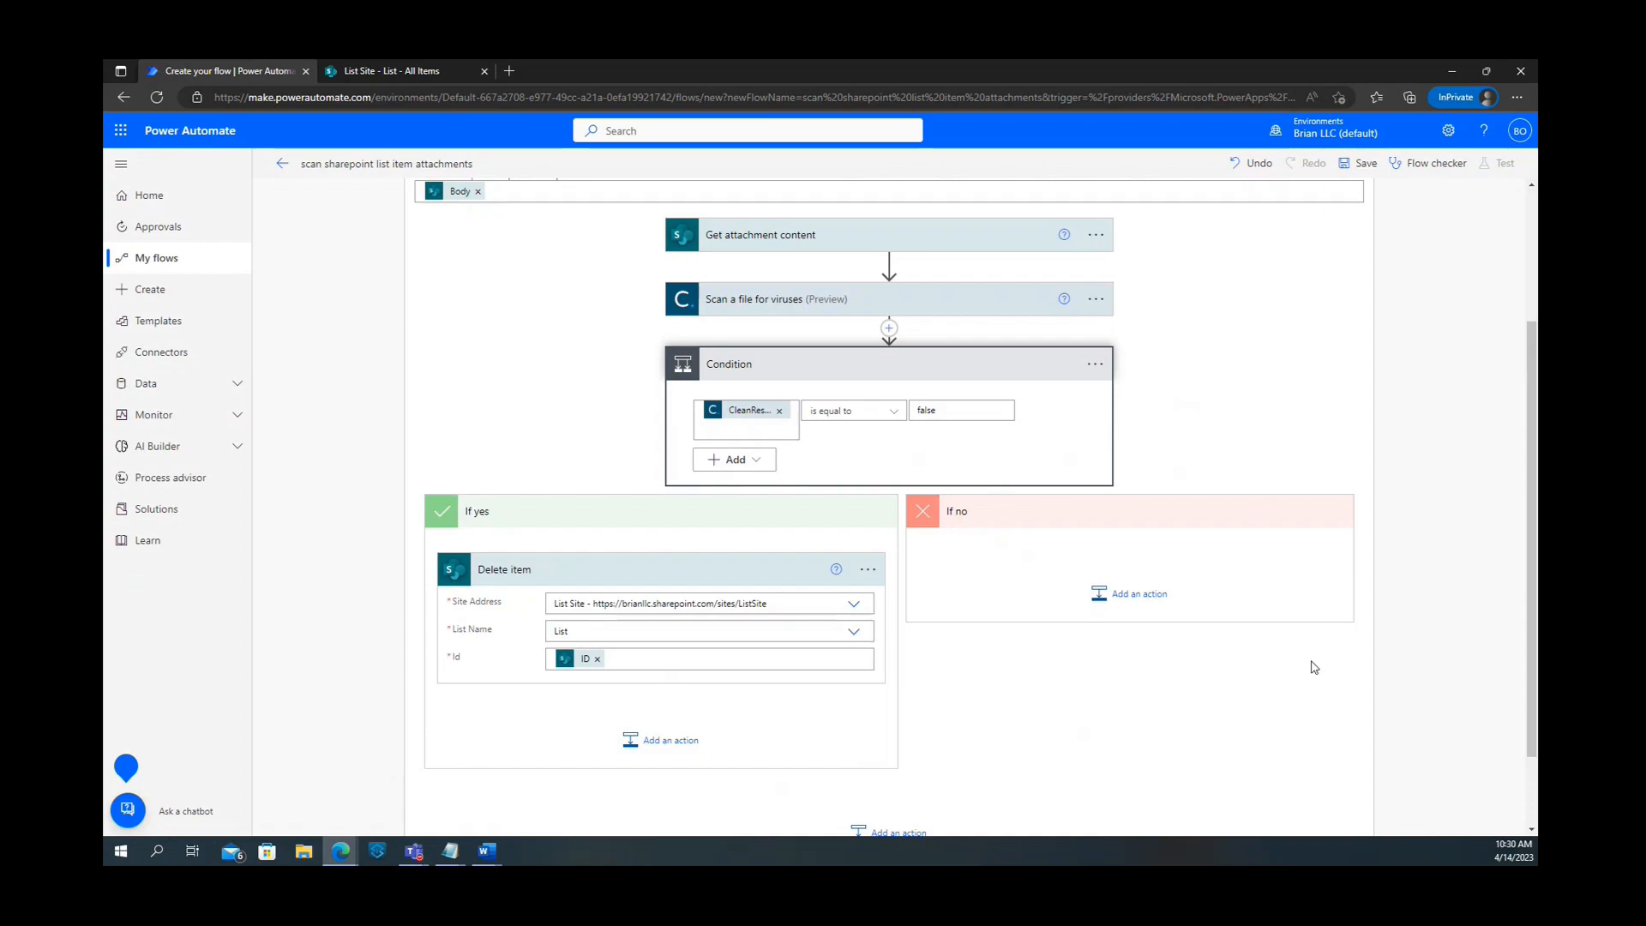
pyautogui.click(1368, 164)
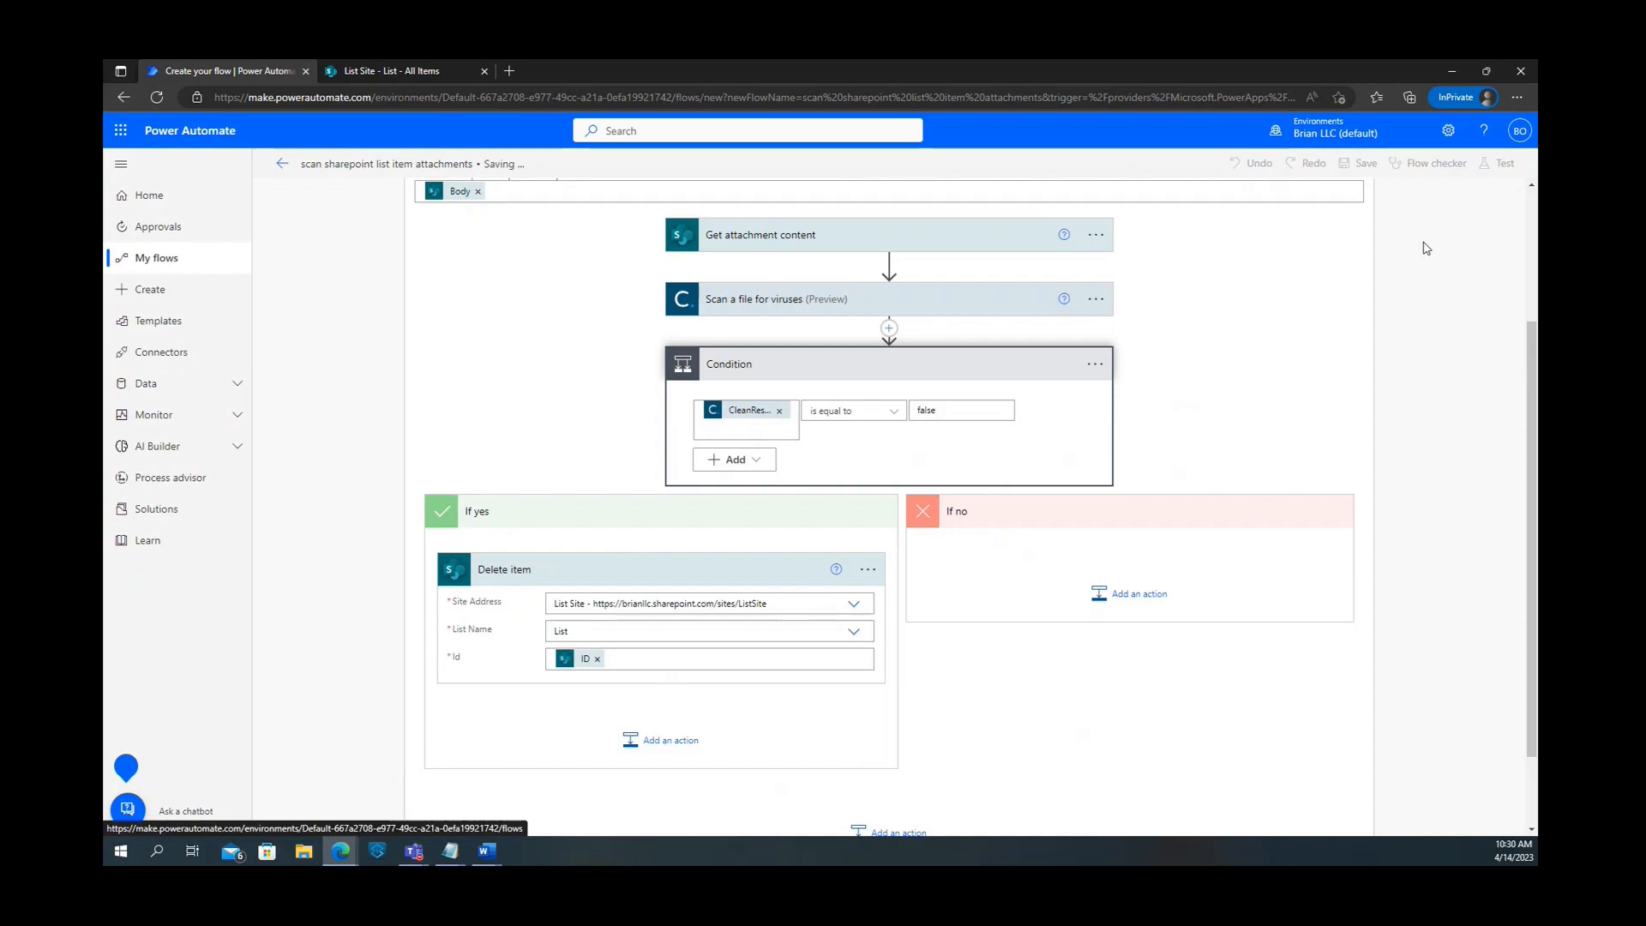
pyautogui.click(1502, 163)
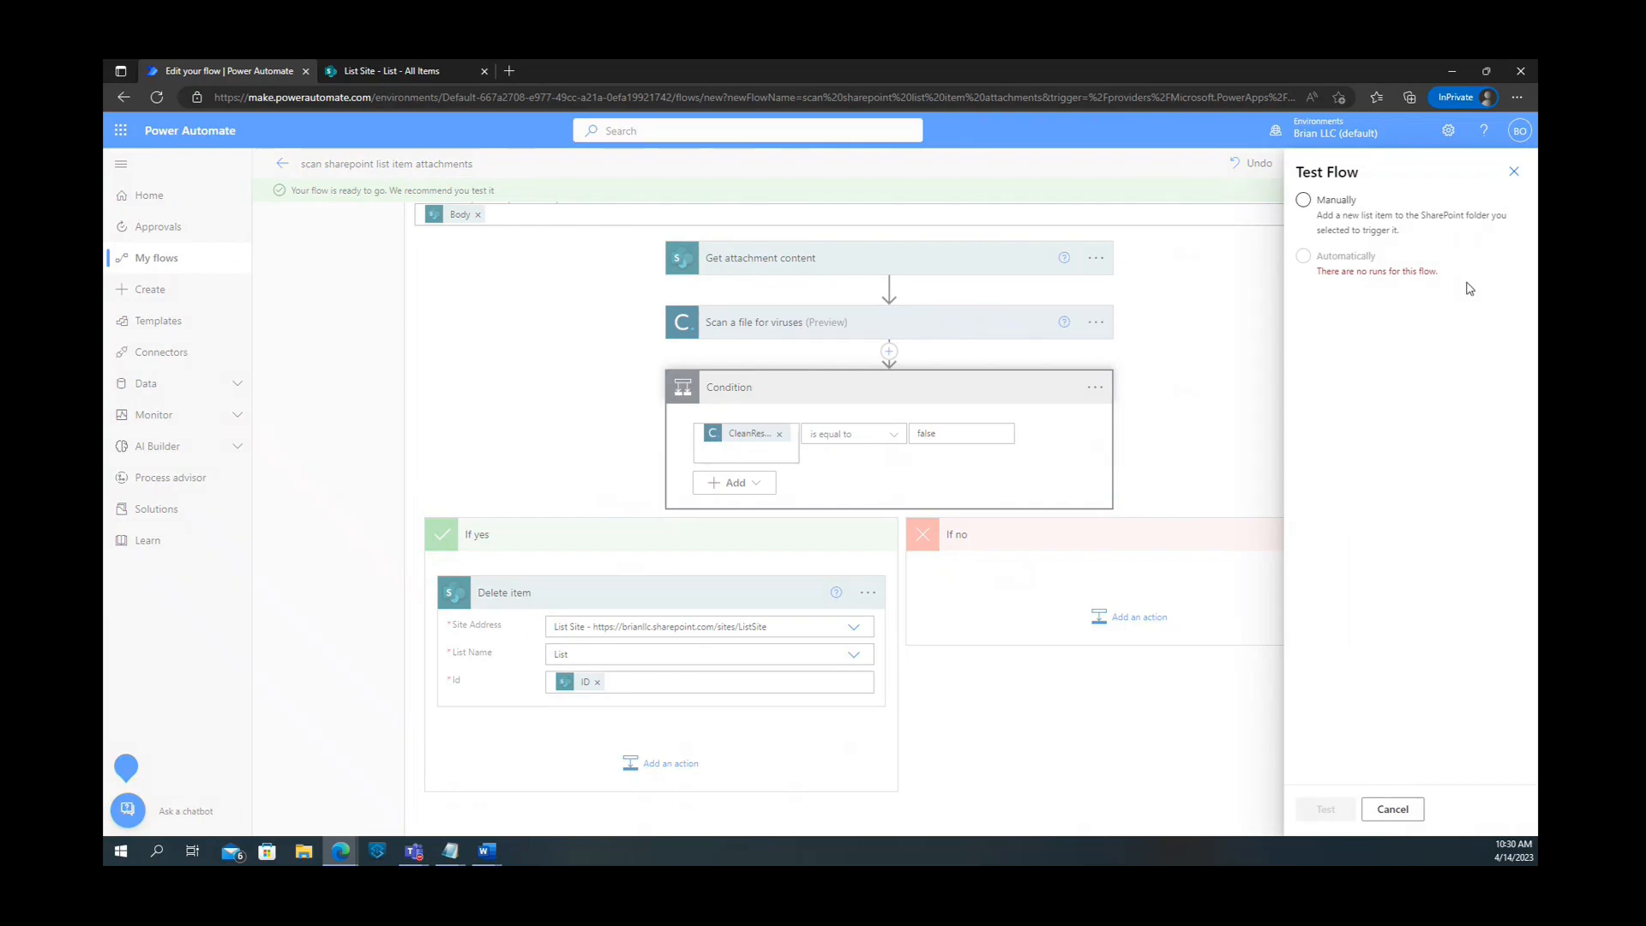
pyautogui.click(1379, 232)
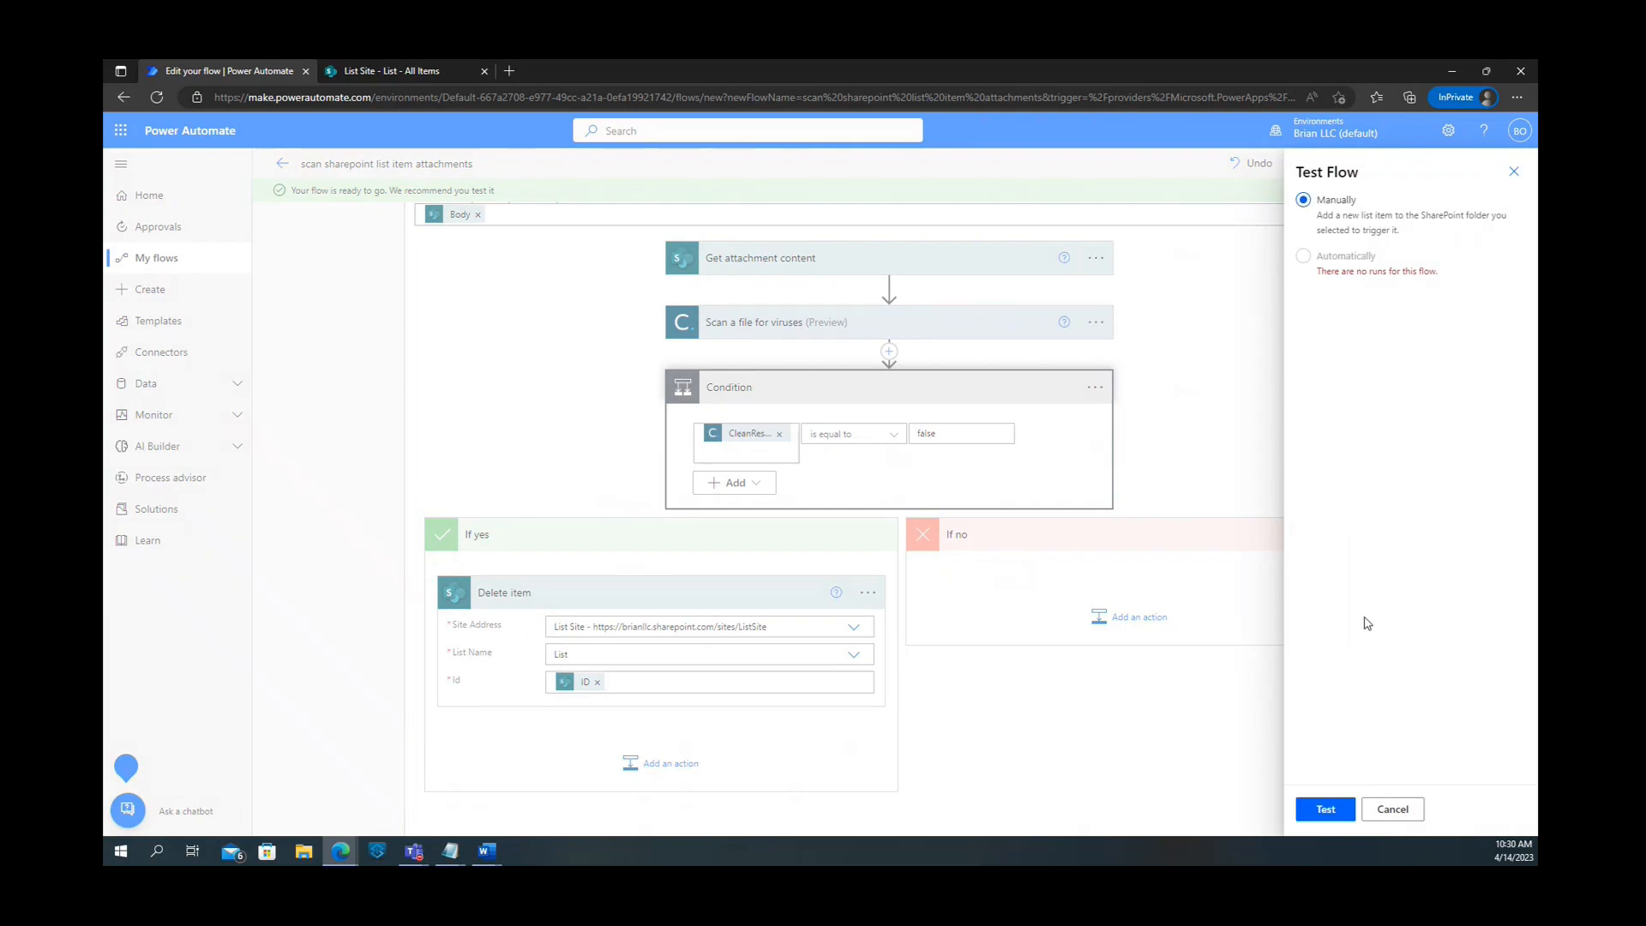
pyautogui.click(1344, 819)
# In the SharePoint list, create an item titled "item 1" with annotatedpdf.pdf attached to trigger the flow.
pyautogui.click(428, 75)
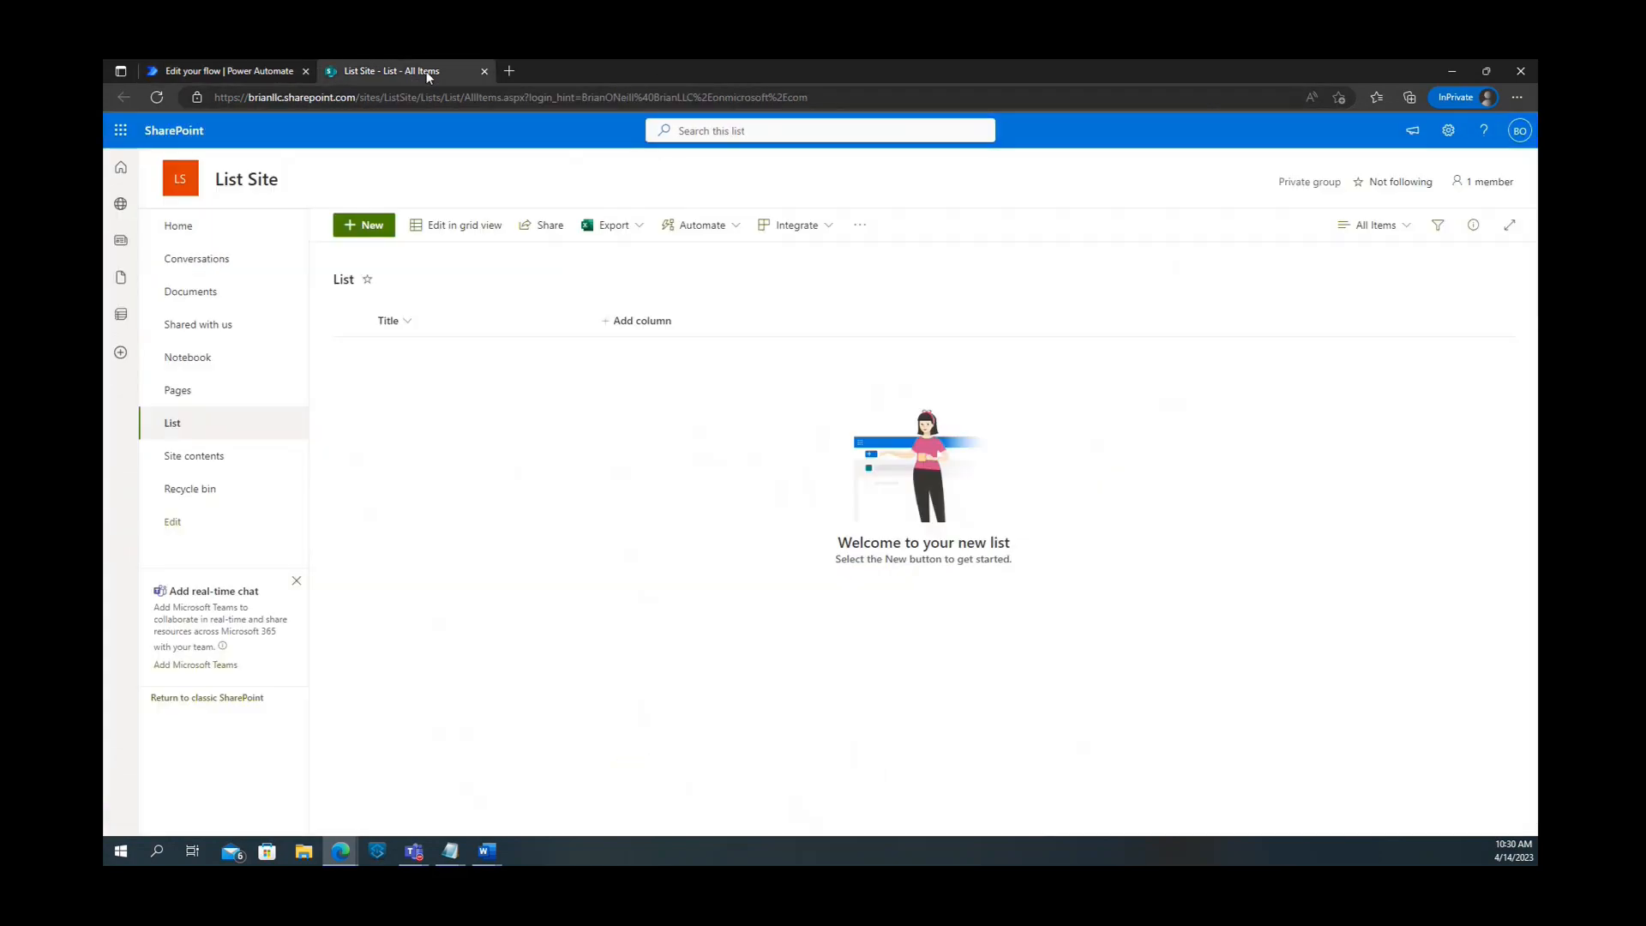
pyautogui.click(363, 226)
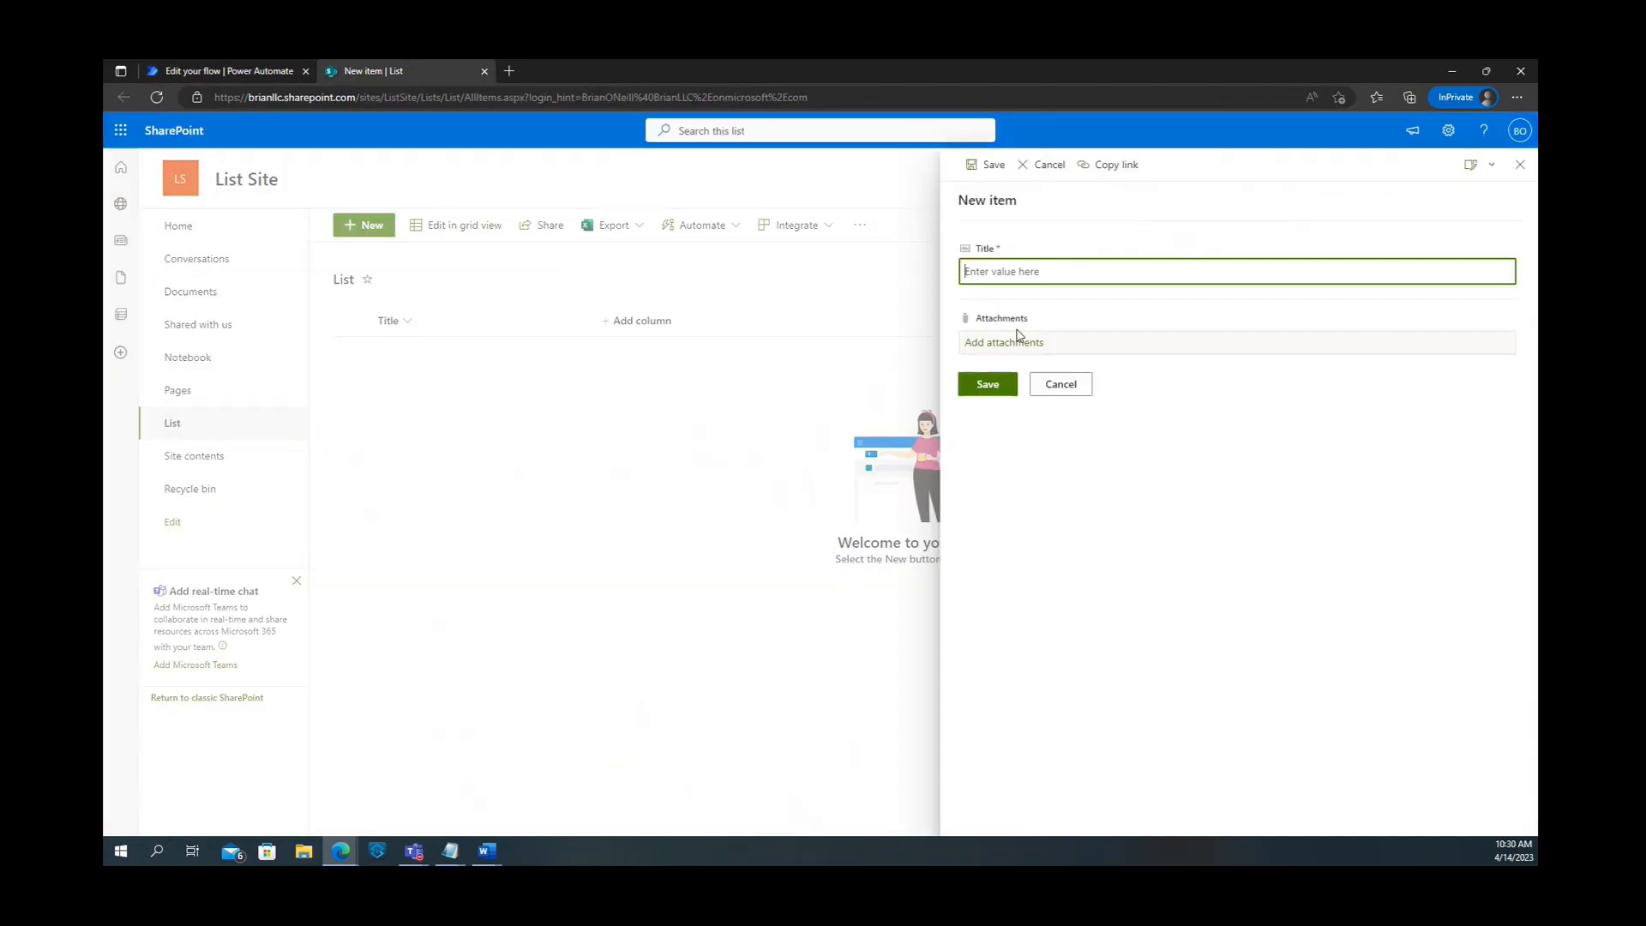
pyautogui.write('item 1')
pyautogui.click(1016, 346)
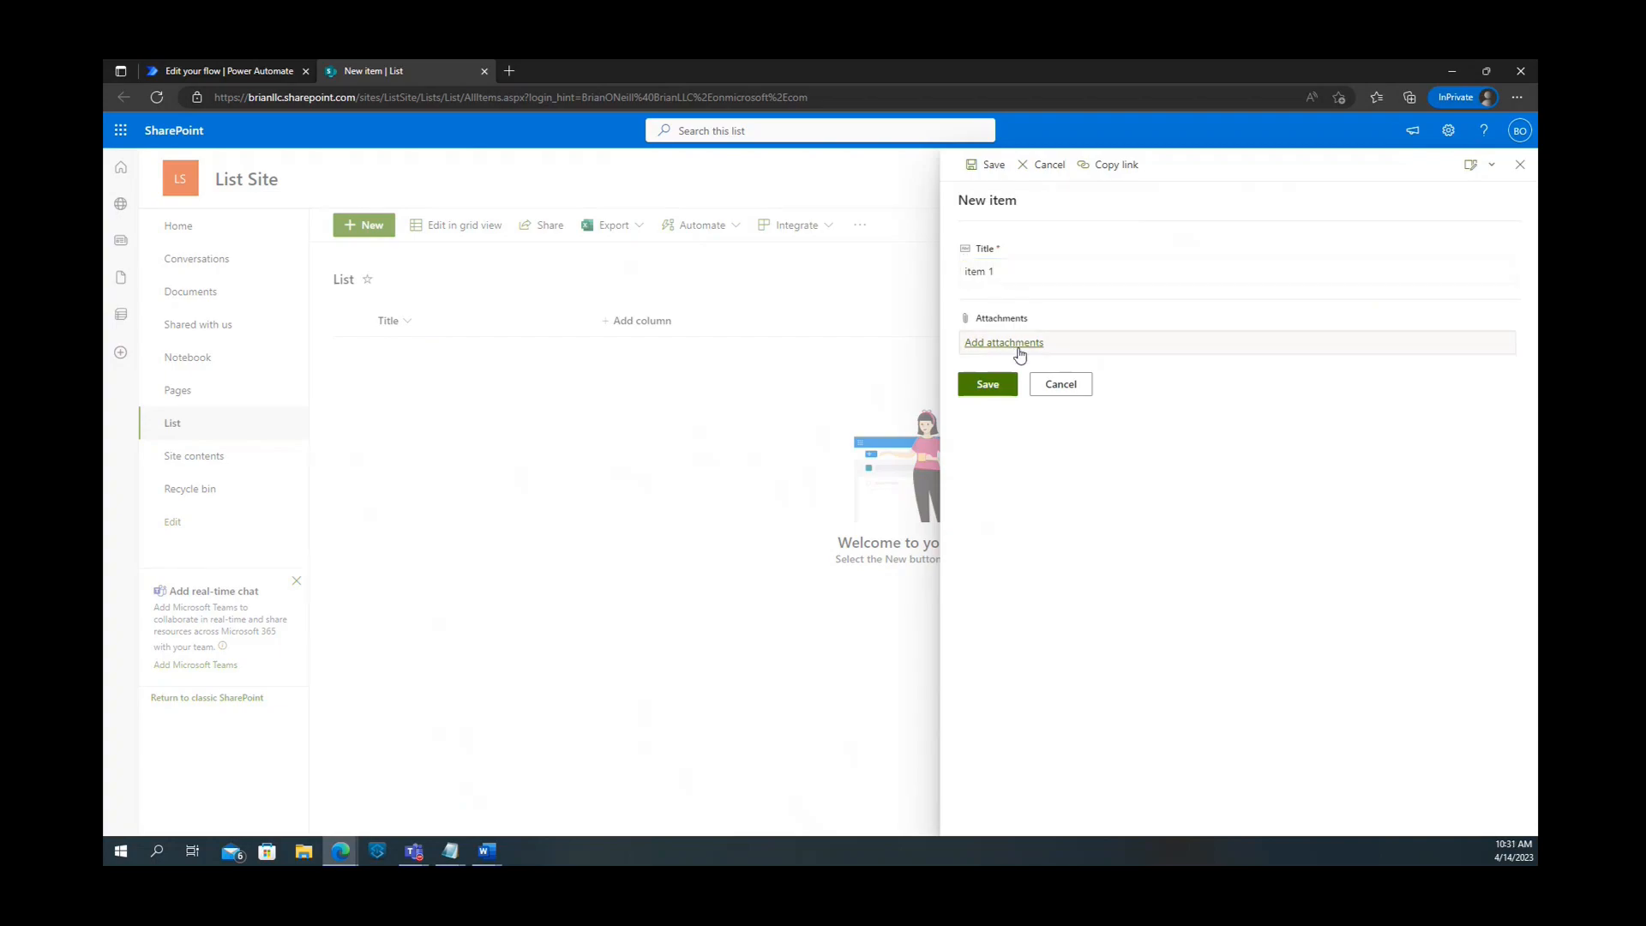
pyautogui.doubleClick(307, 169)
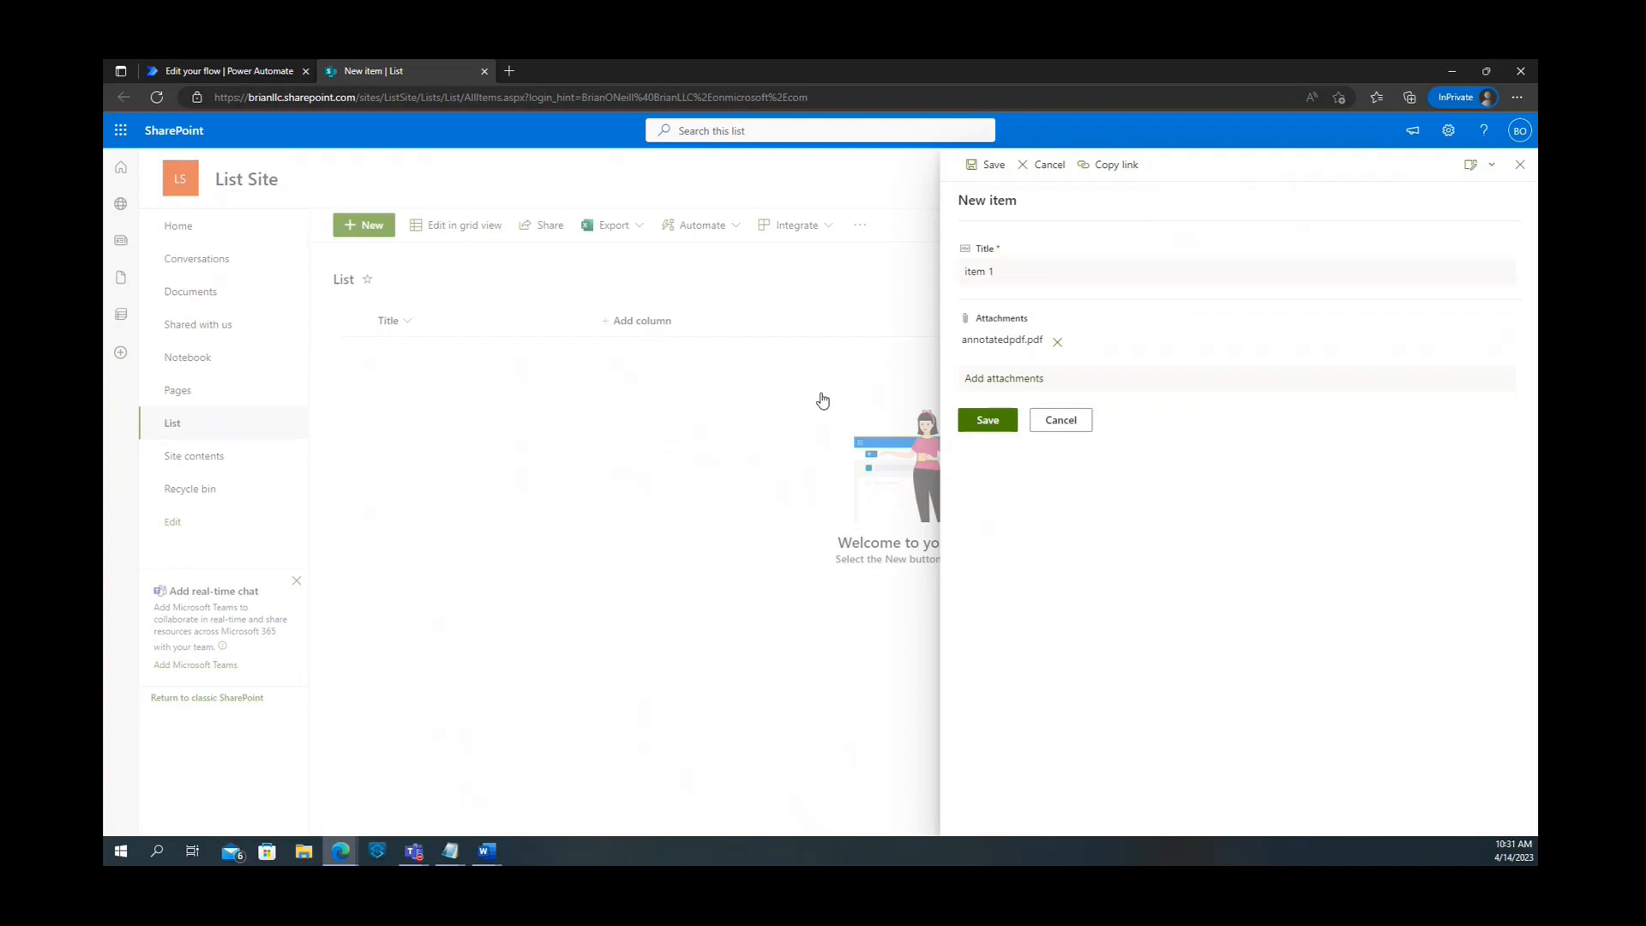
pyautogui.click(995, 423)
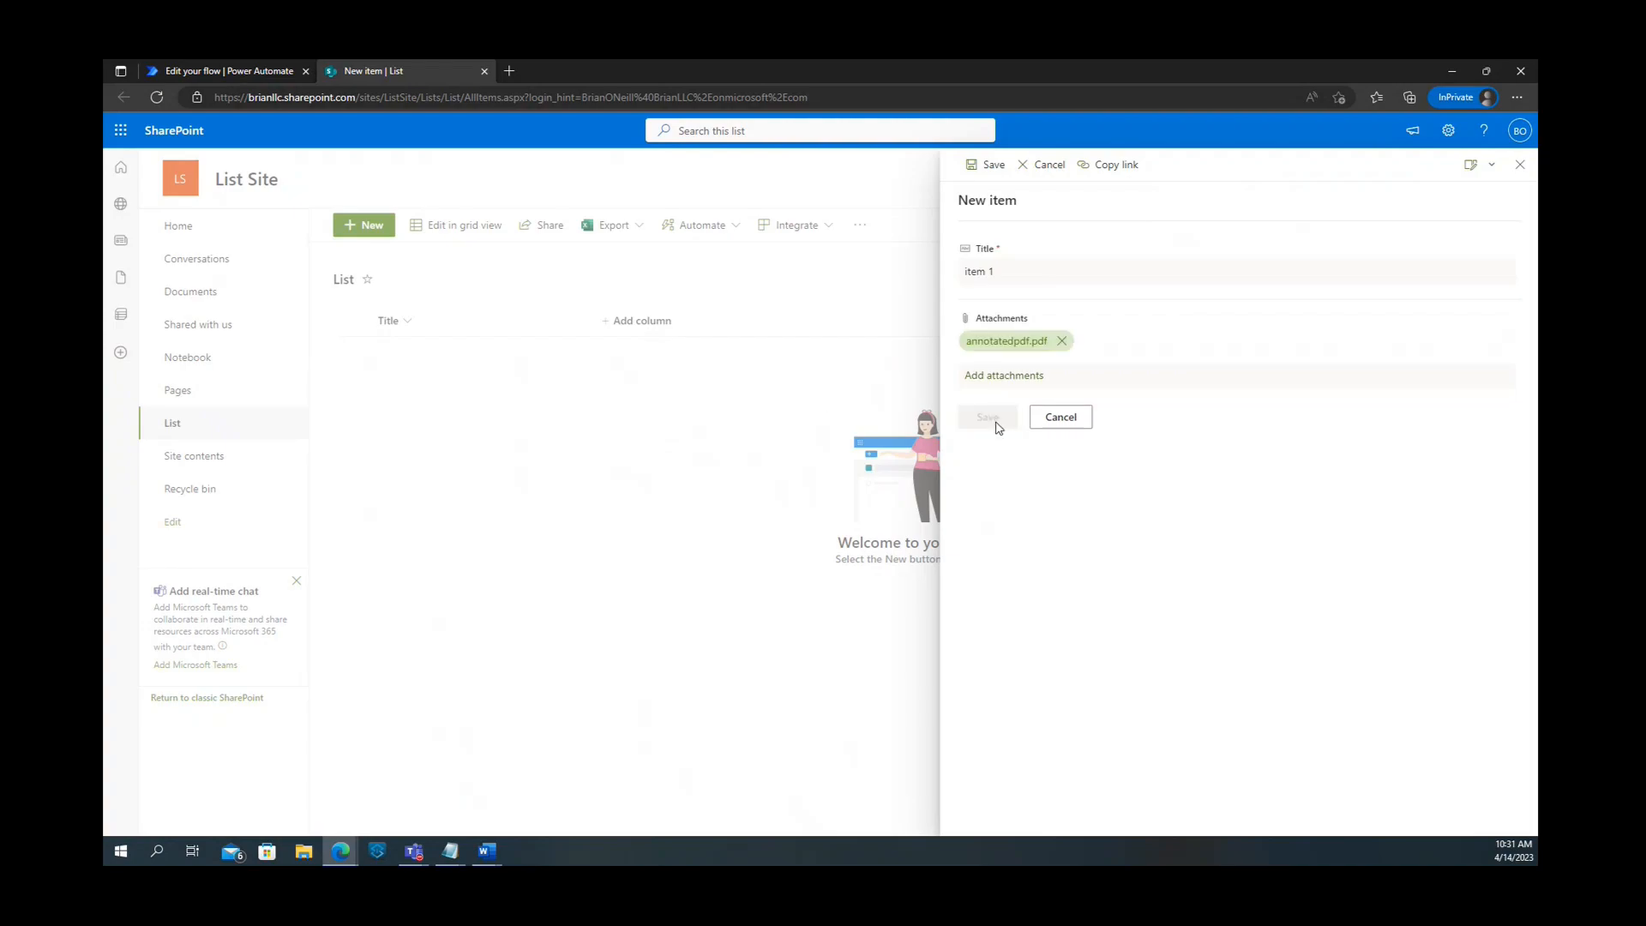
# Return to the Power Automate test run and examine the CleanResult output of "Scan a file for viruses".
pyautogui.click(233, 68)
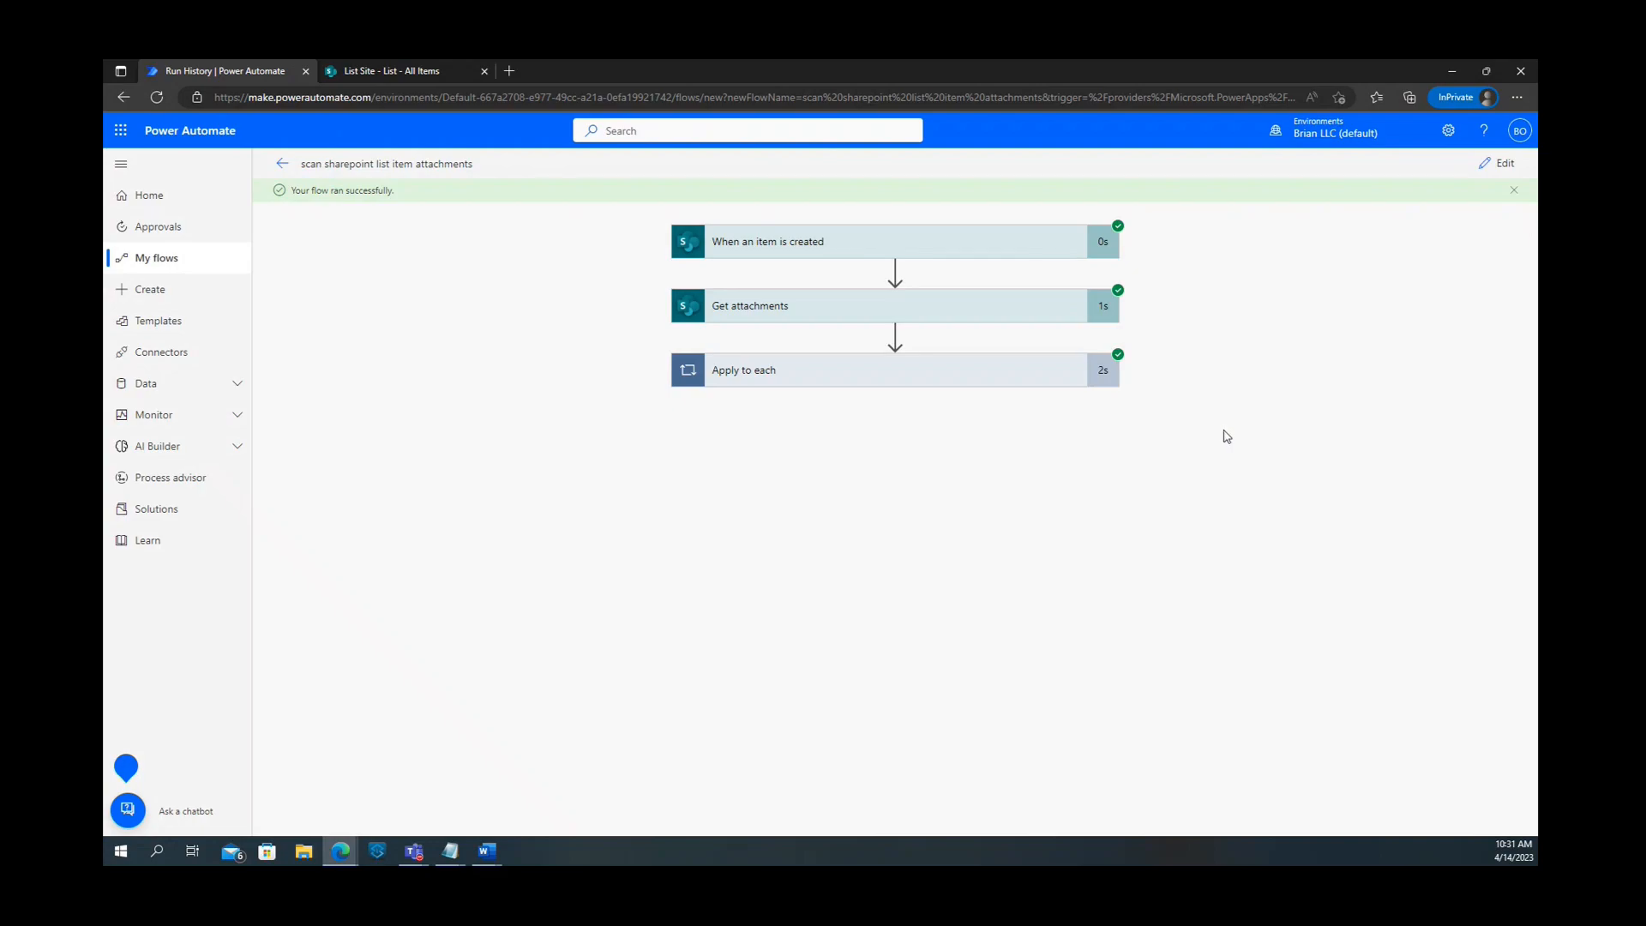
pyautogui.click(944, 377)
pyautogui.click(776, 515)
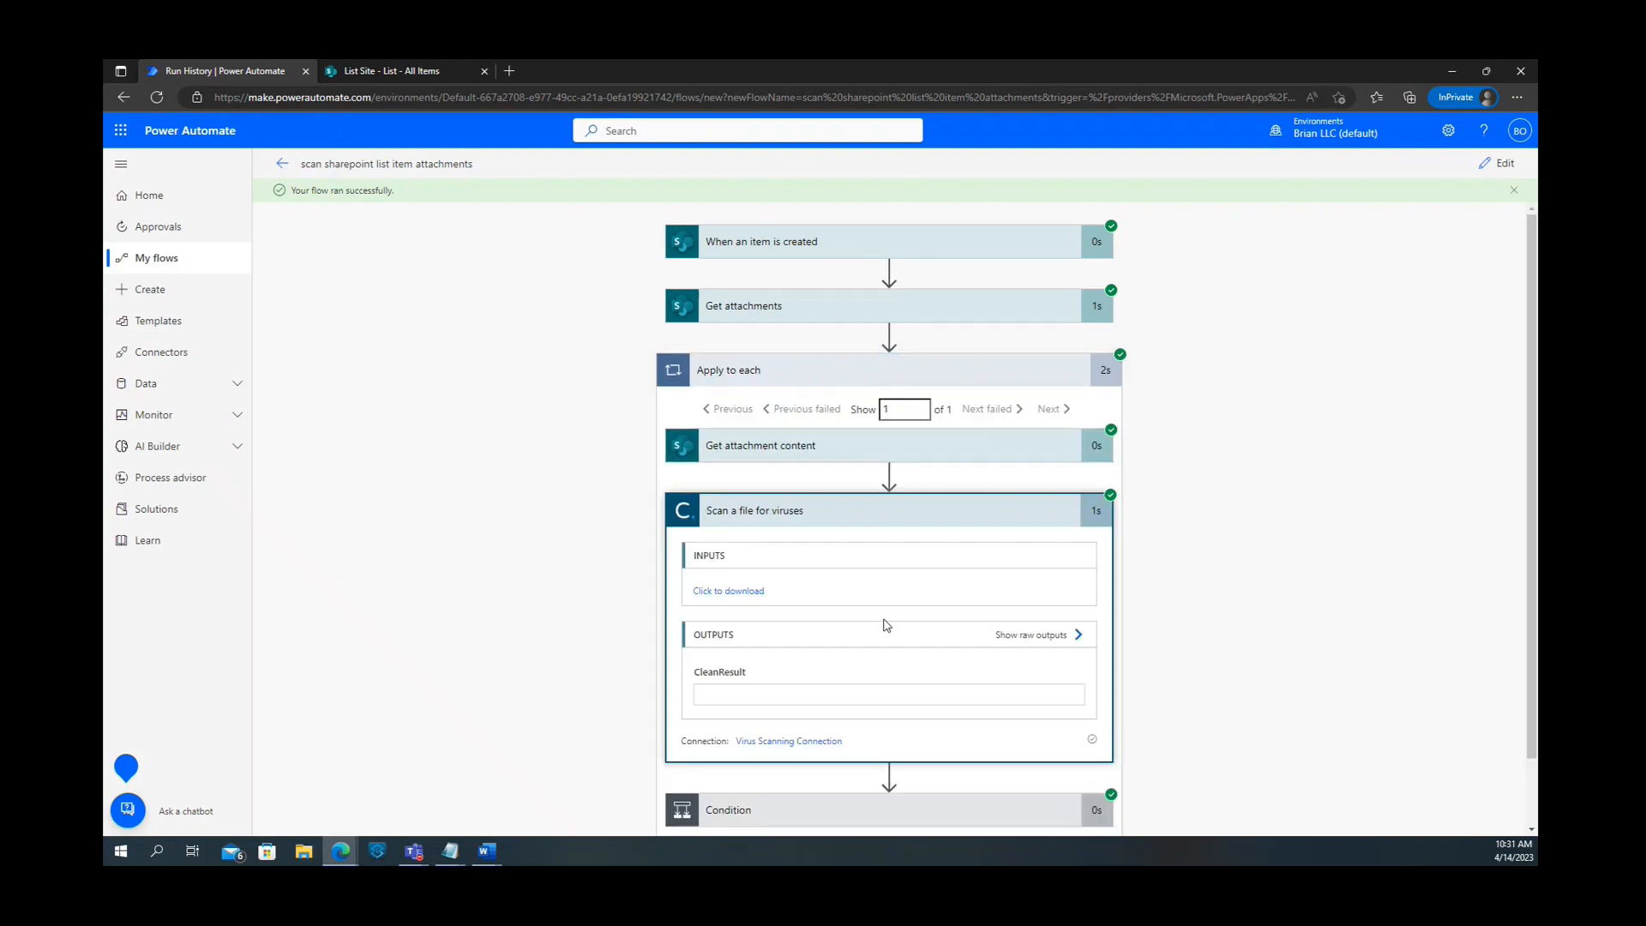
pyautogui.scroll(-1, 937, 655)
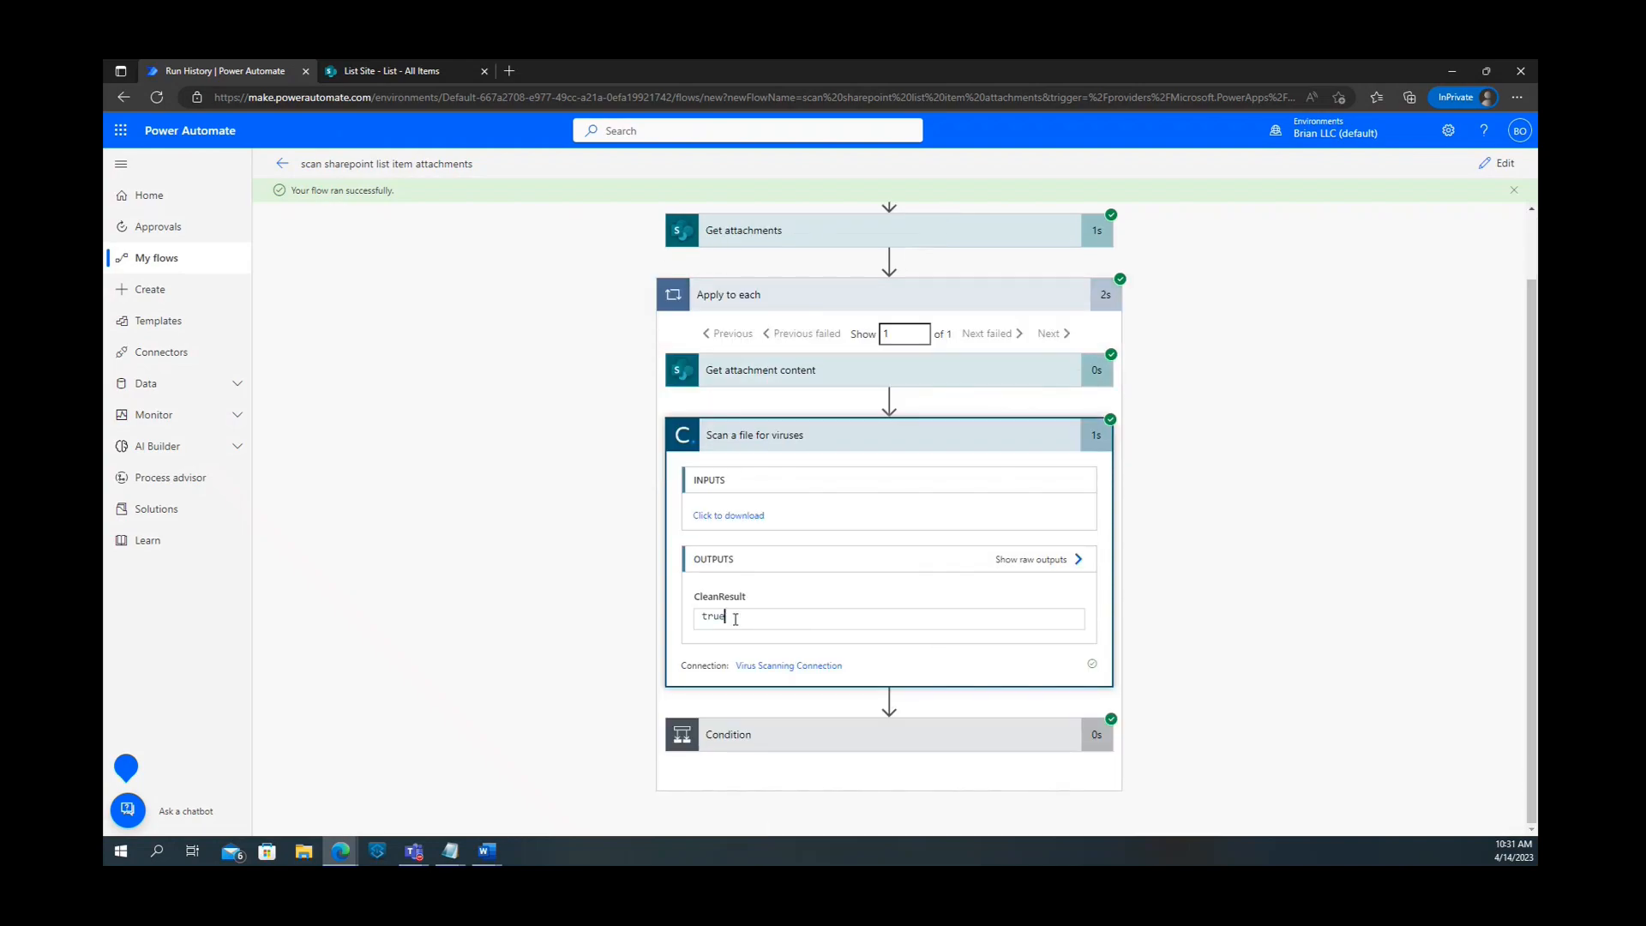
pyautogui.doubleClick(715, 615)
# Examine the run's Condition expression result and the execution details of "Delete item" in the If yes branch.
pyautogui.click(1029, 744)
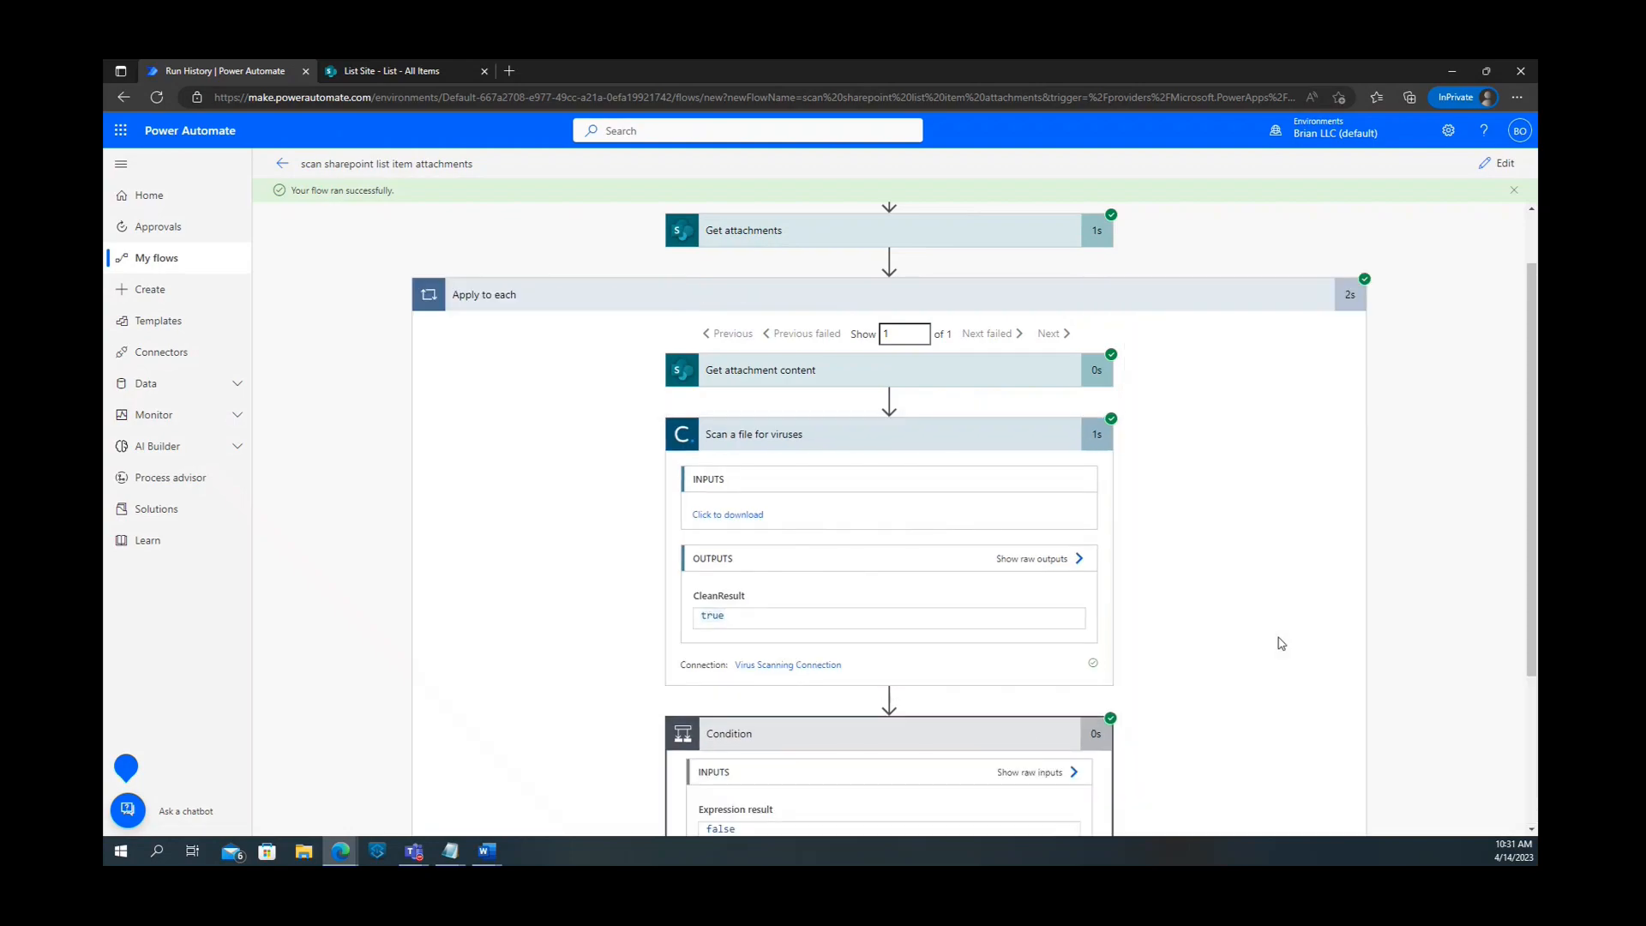
pyautogui.scroll(-3, 1280, 643)
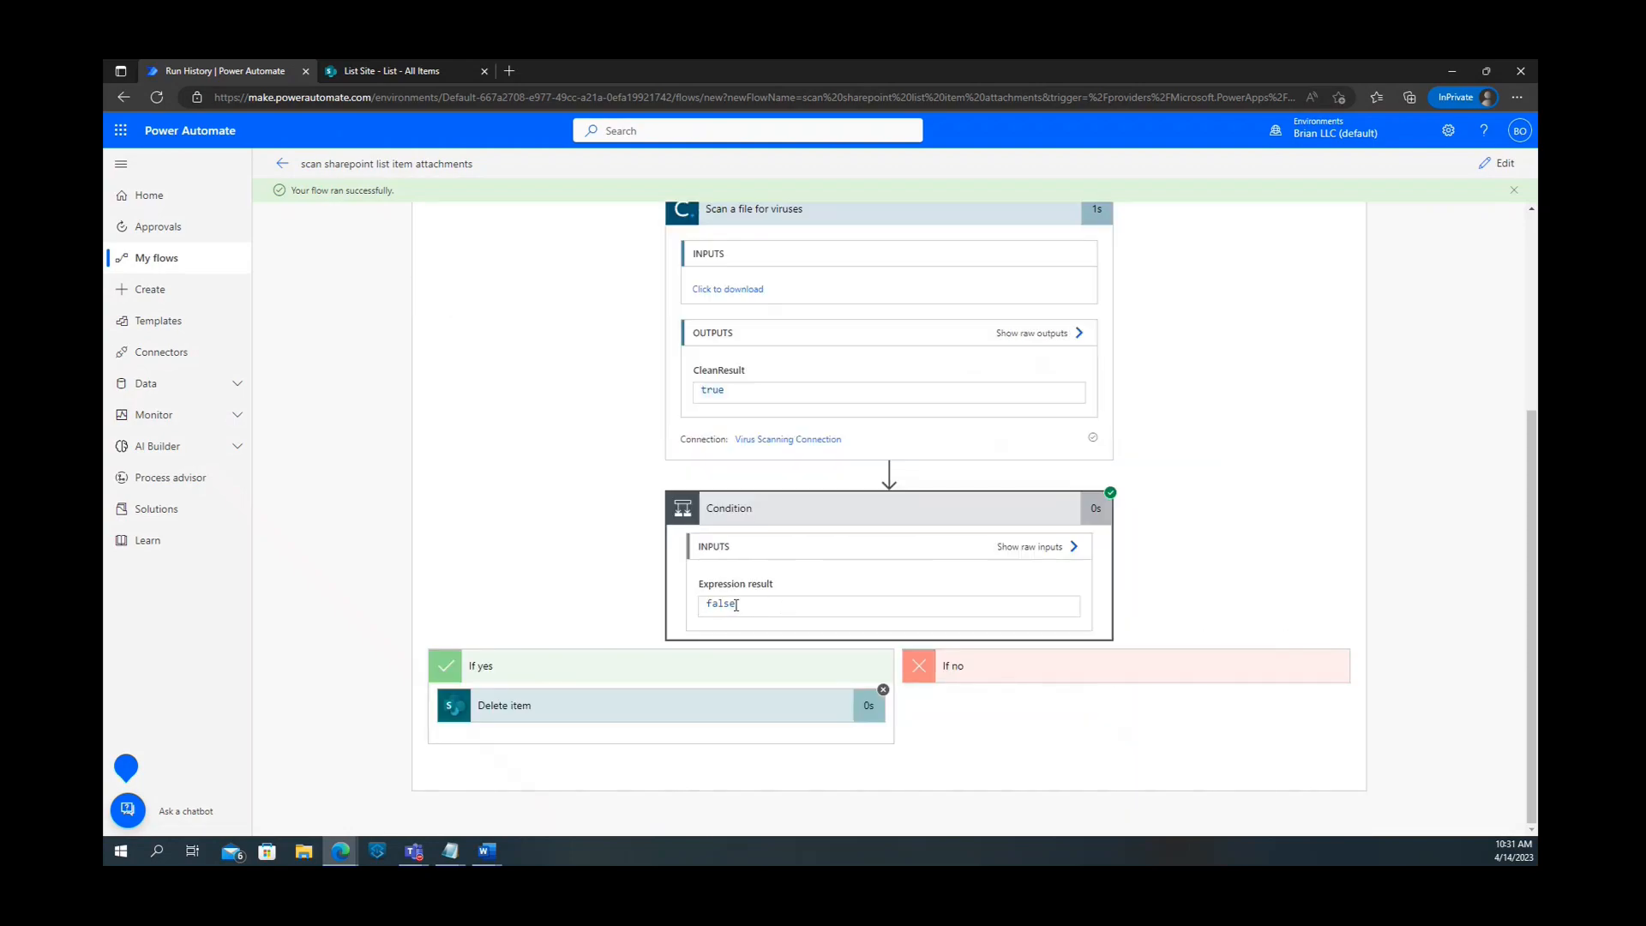
pyautogui.click(606, 711)
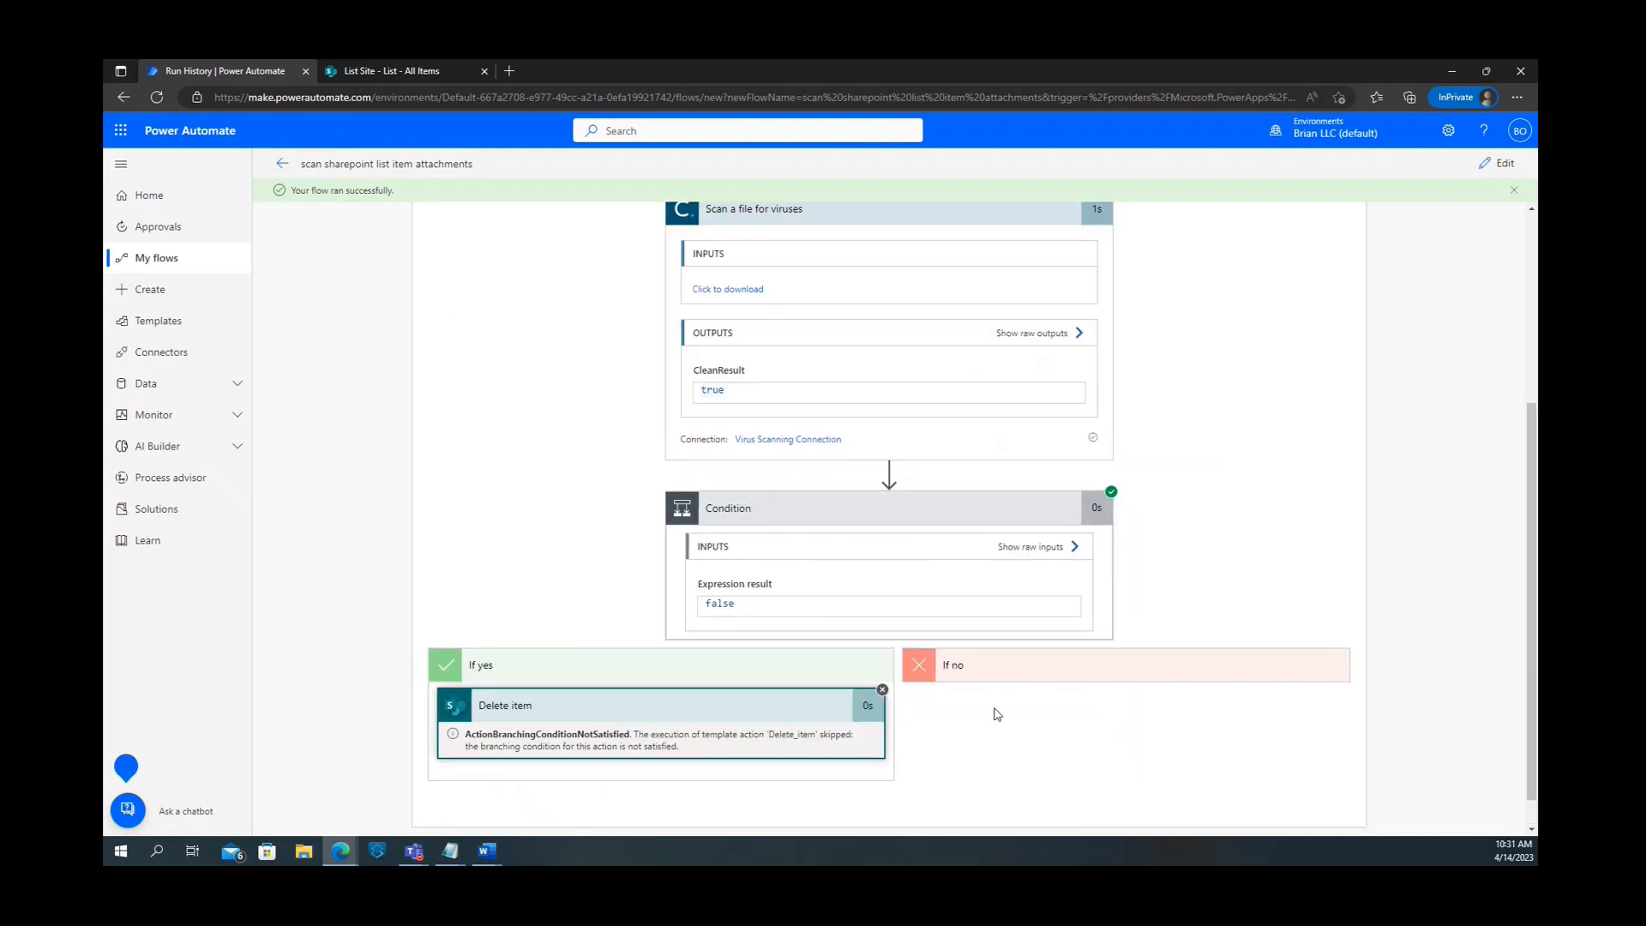